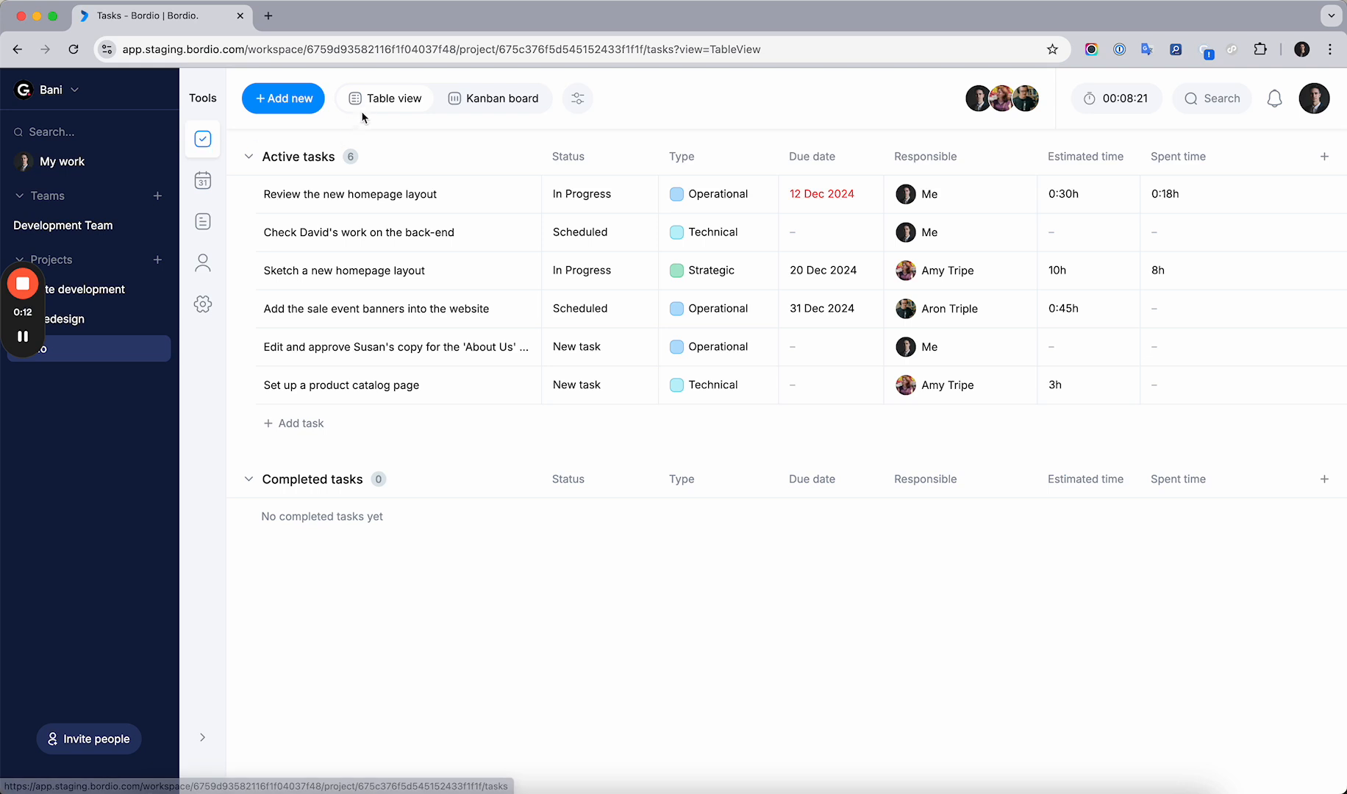
Open the column customization dialog for the task table
{"action": "left_click", "coordinate": [378, 103]}
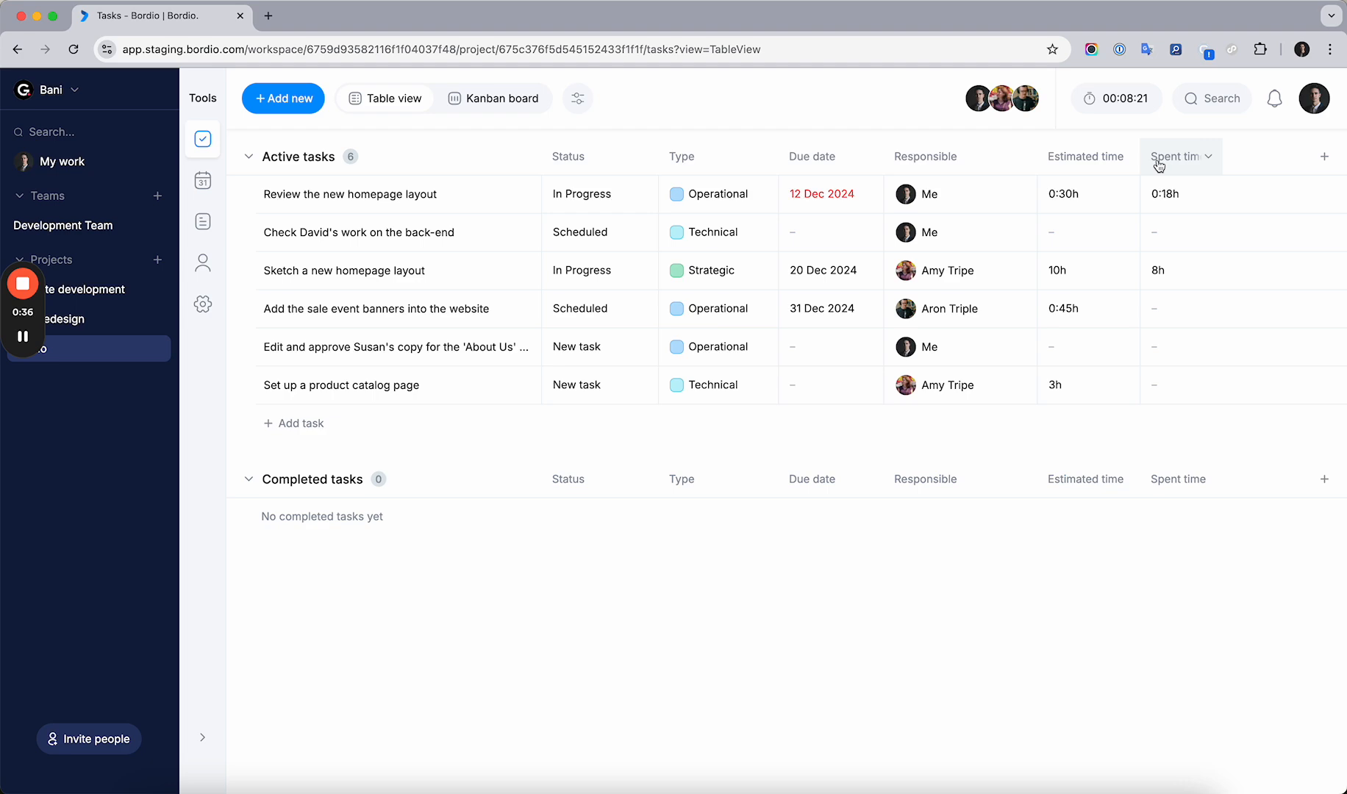
{"action": "left_click", "coordinate": [1324, 157]}
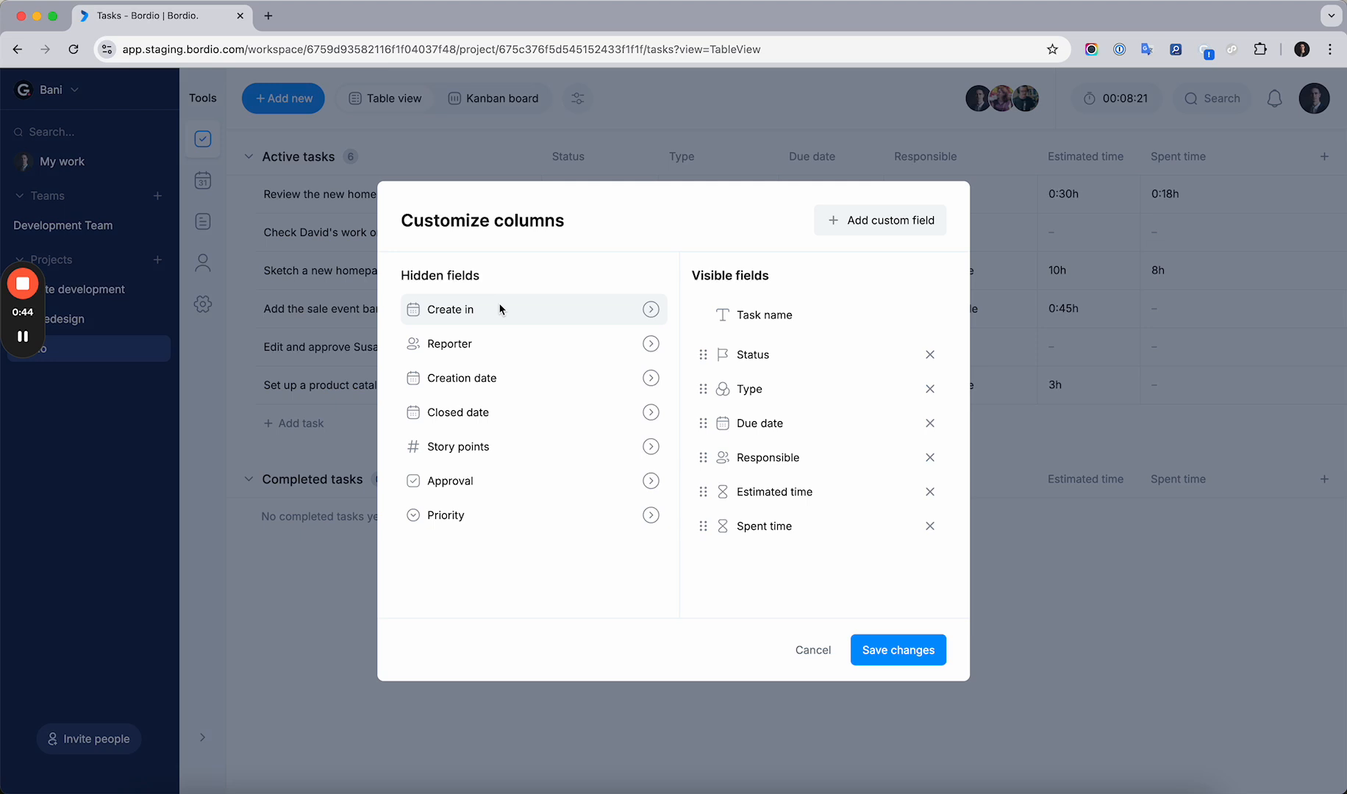
{"action": "double_click", "coordinate": [422, 275]}
{"action": "left_click", "coordinate": [457, 309]}
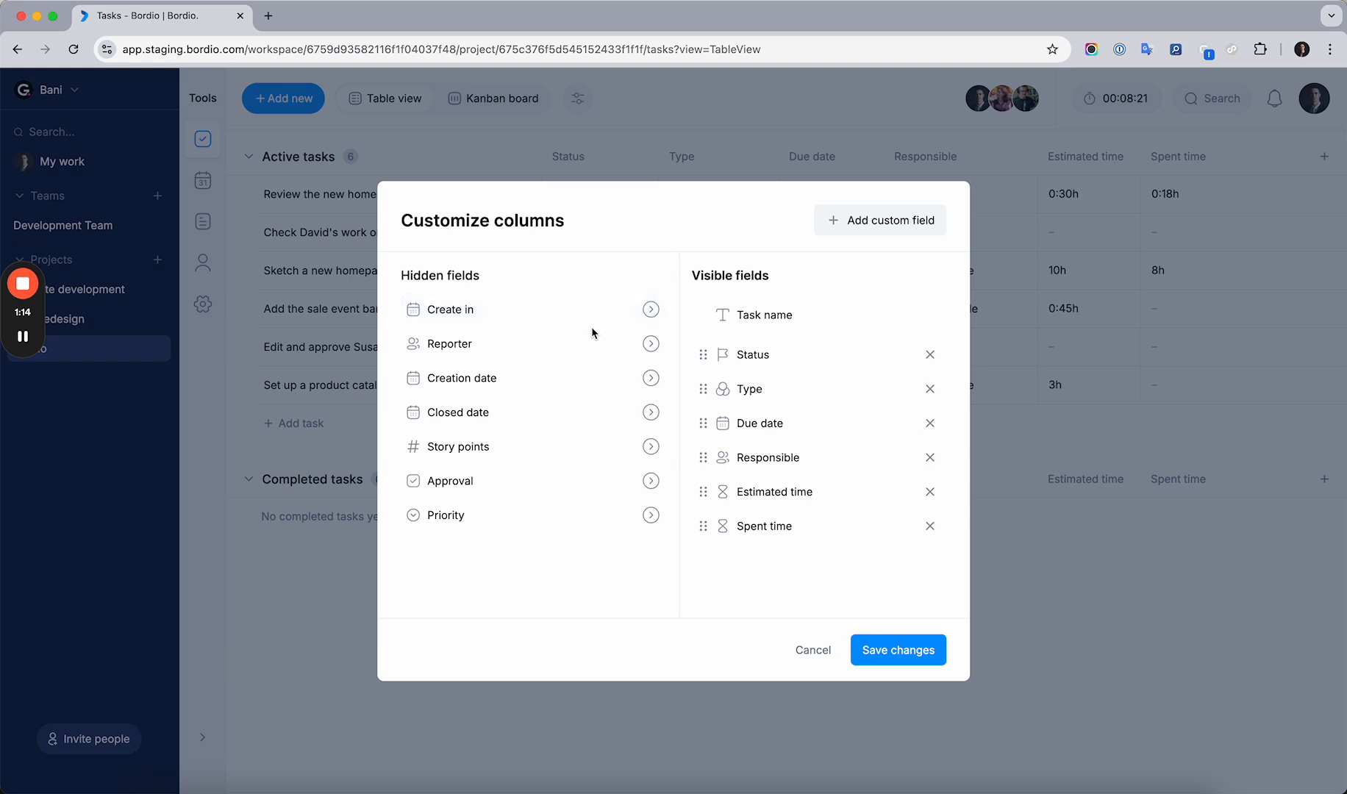
{"action": "left_click", "coordinate": [866, 229]}
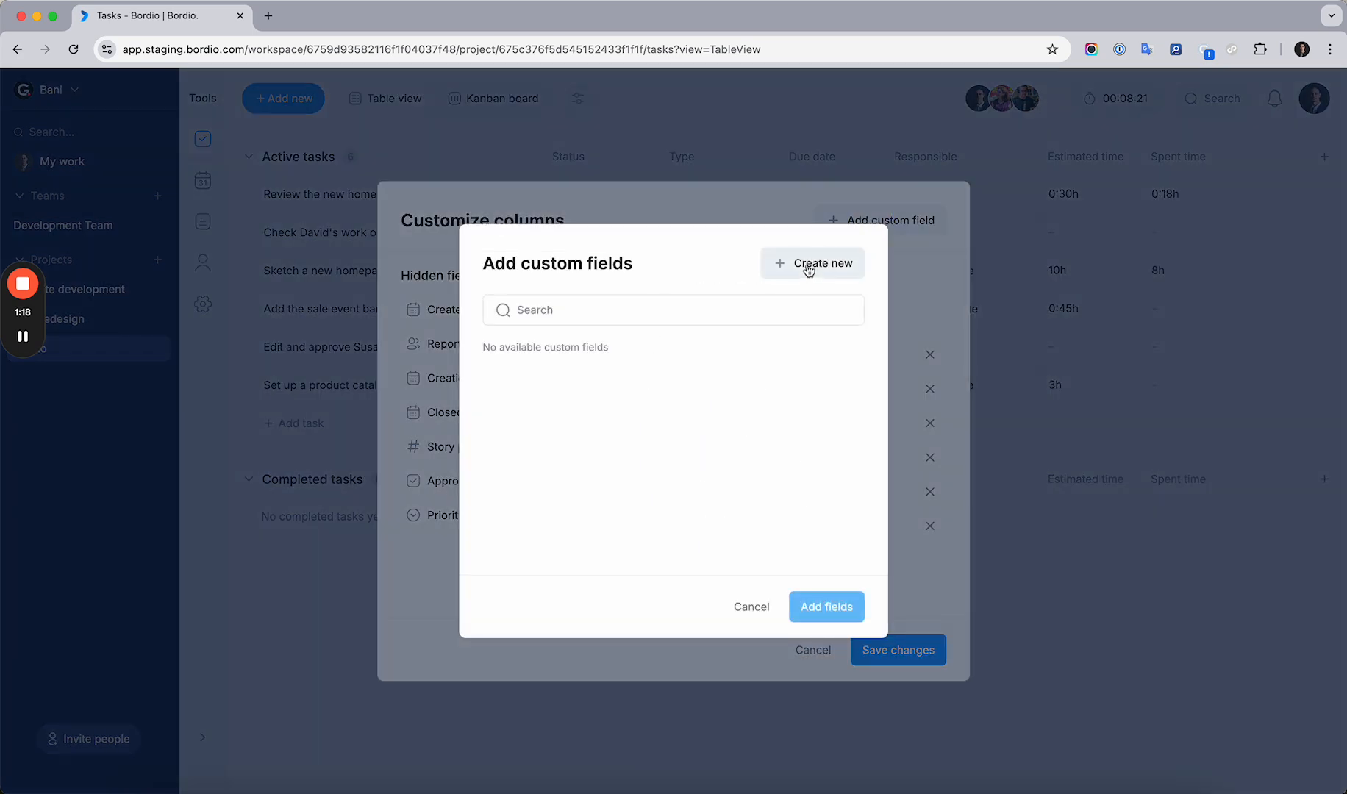
{"action": "left_click", "coordinate": [801, 273]}
{"action": "left_click", "coordinate": [757, 634]}
{"action": "left_click", "coordinate": [761, 620]}
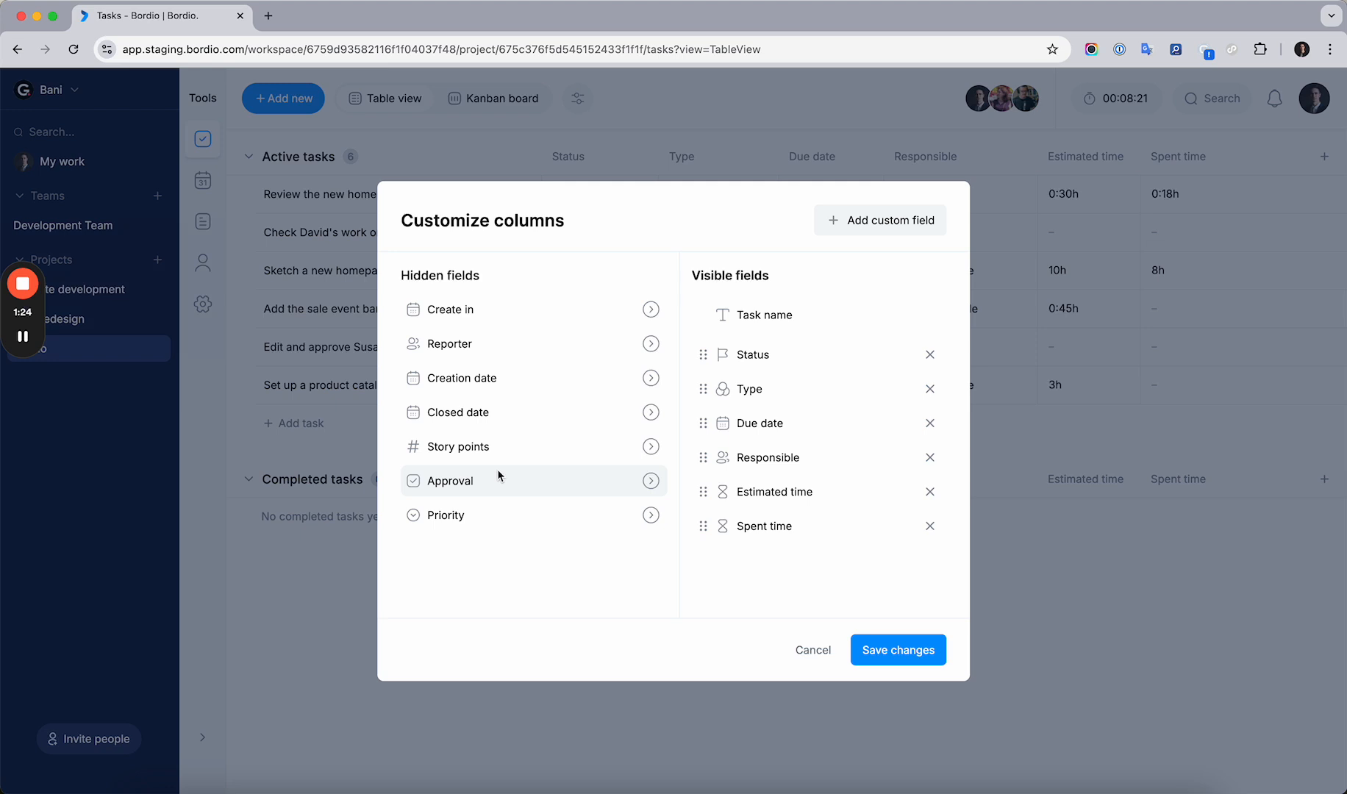
Move the Story points, Approval and Priority fields from hidden to visible columns
{"action": "left_click", "coordinate": [651, 447]}
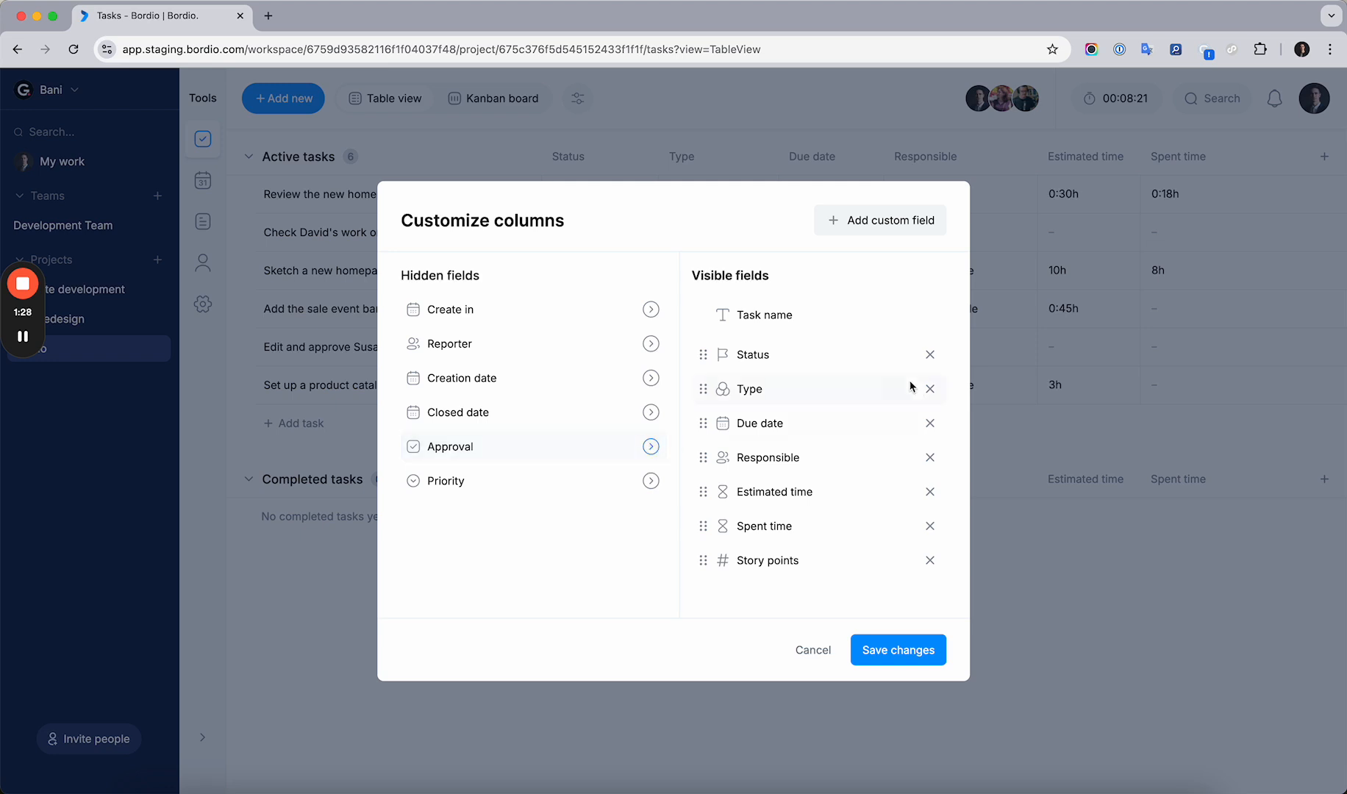
{"action": "left_click", "coordinate": [651, 447]}
{"action": "left_click", "coordinate": [652, 453]}
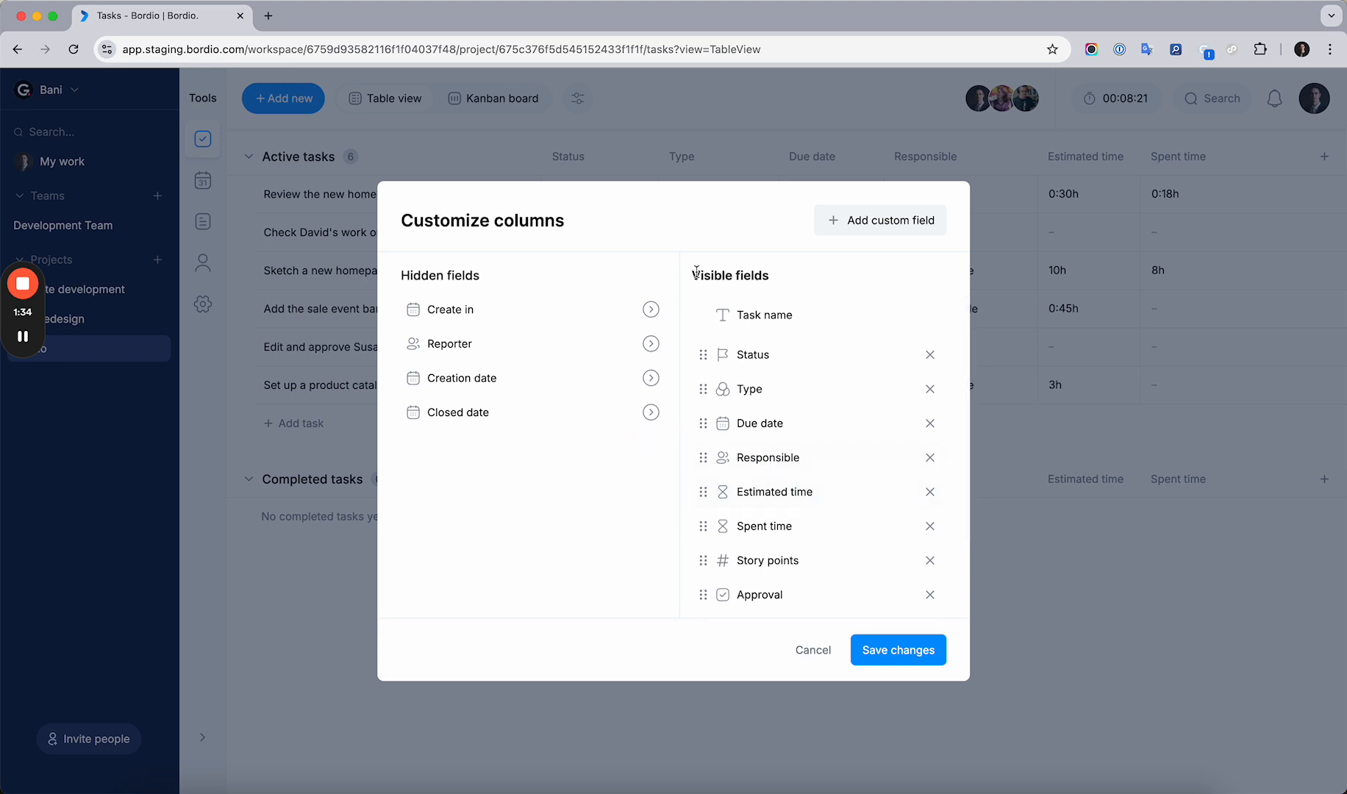
Reorder the visible columns so Priority follows Type, Story points follows Due date, and Approval follows Responsible, then save
{"action": "left_click_drag", "start_coordinate": [693, 275], "coordinate": [787, 277]}
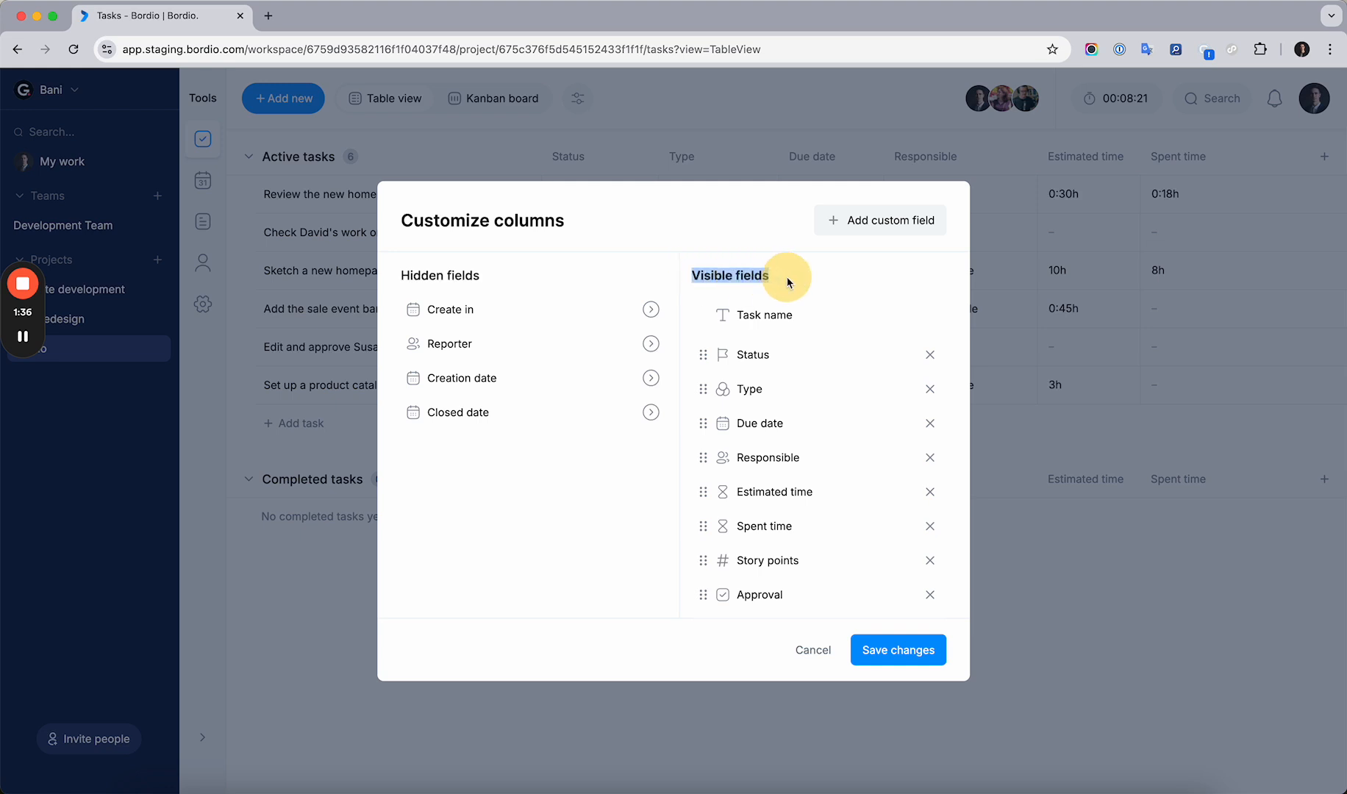
{"action": "scroll", "coordinate": [787, 450], "scroll_direction": "down", "scroll_amount": 2}
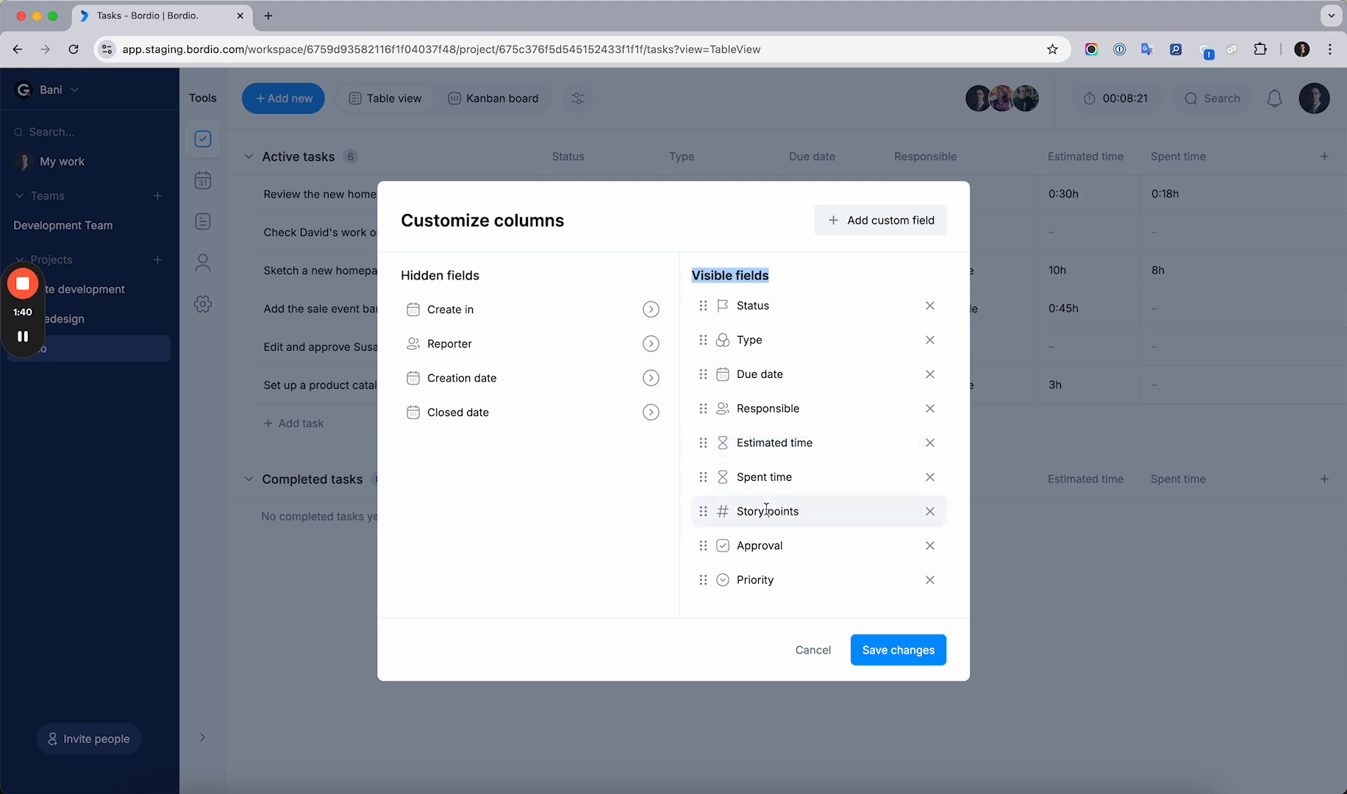
{"action": "scroll", "coordinate": [706, 529], "scroll_direction": "up", "scroll_amount": 2}
{"action": "left_click_drag", "start_coordinate": [703, 559], "coordinate": [741, 451]}
{"action": "scroll", "coordinate": [741, 451], "scroll_direction": "down", "scroll_amount": 2}
{"action": "scroll", "coordinate": [738, 509], "scroll_direction": "up", "scroll_amount": 1}
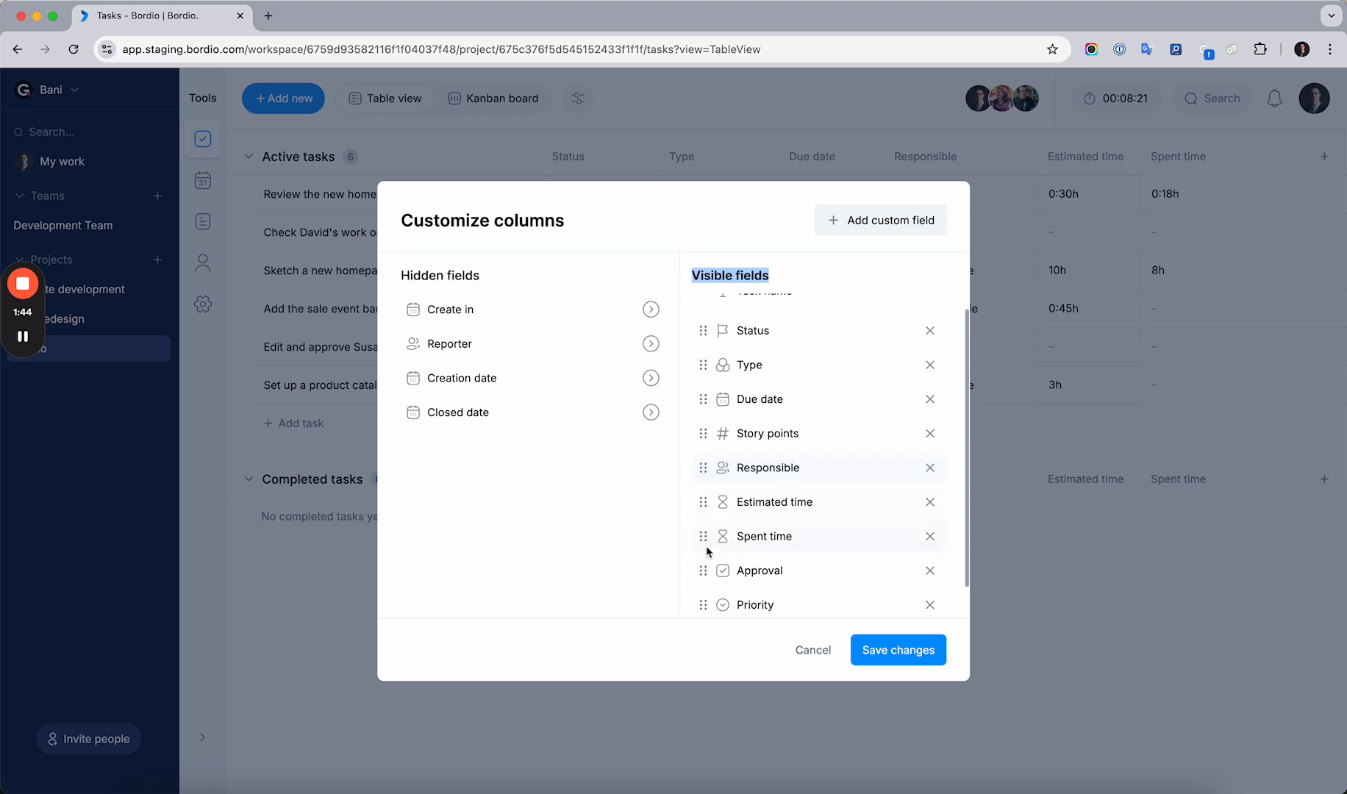
{"action": "left_click_drag", "start_coordinate": [704, 570], "coordinate": [703, 488]}
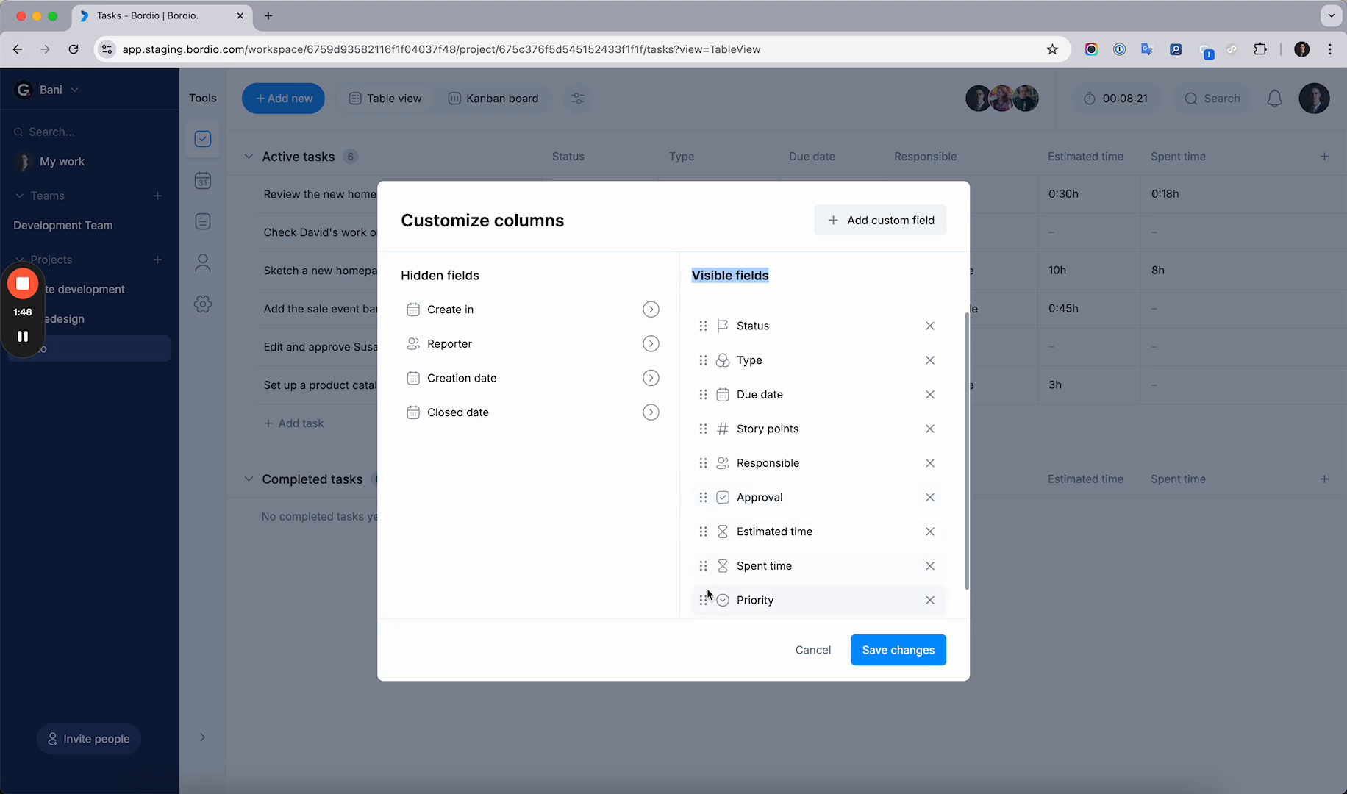
{"action": "left_click_drag", "start_coordinate": [704, 597], "coordinate": [748, 491]}
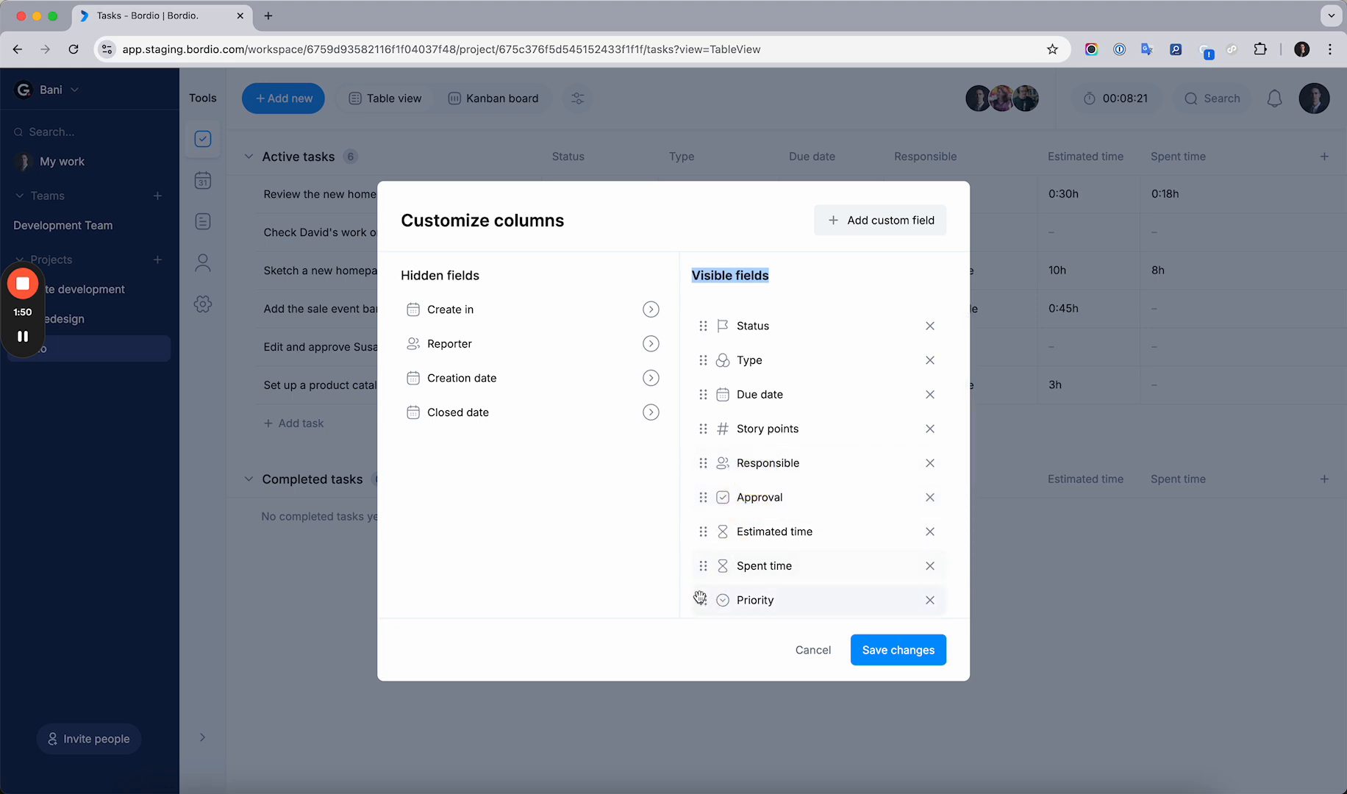
{"action": "left_click_drag", "start_coordinate": [702, 600], "coordinate": [735, 383]}
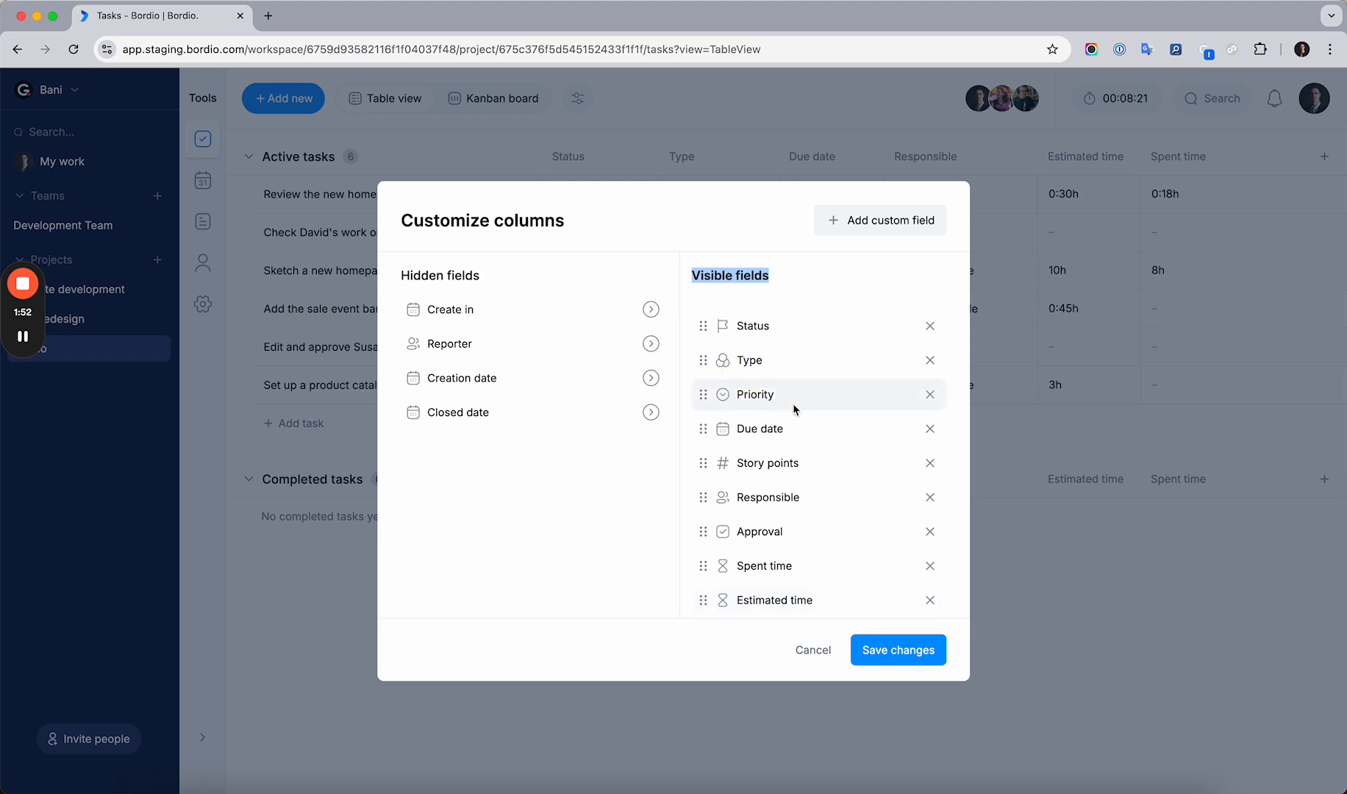
{"action": "scroll", "coordinate": [794, 408], "scroll_direction": "down", "scroll_amount": 1}
{"action": "left_click", "coordinate": [760, 280]}
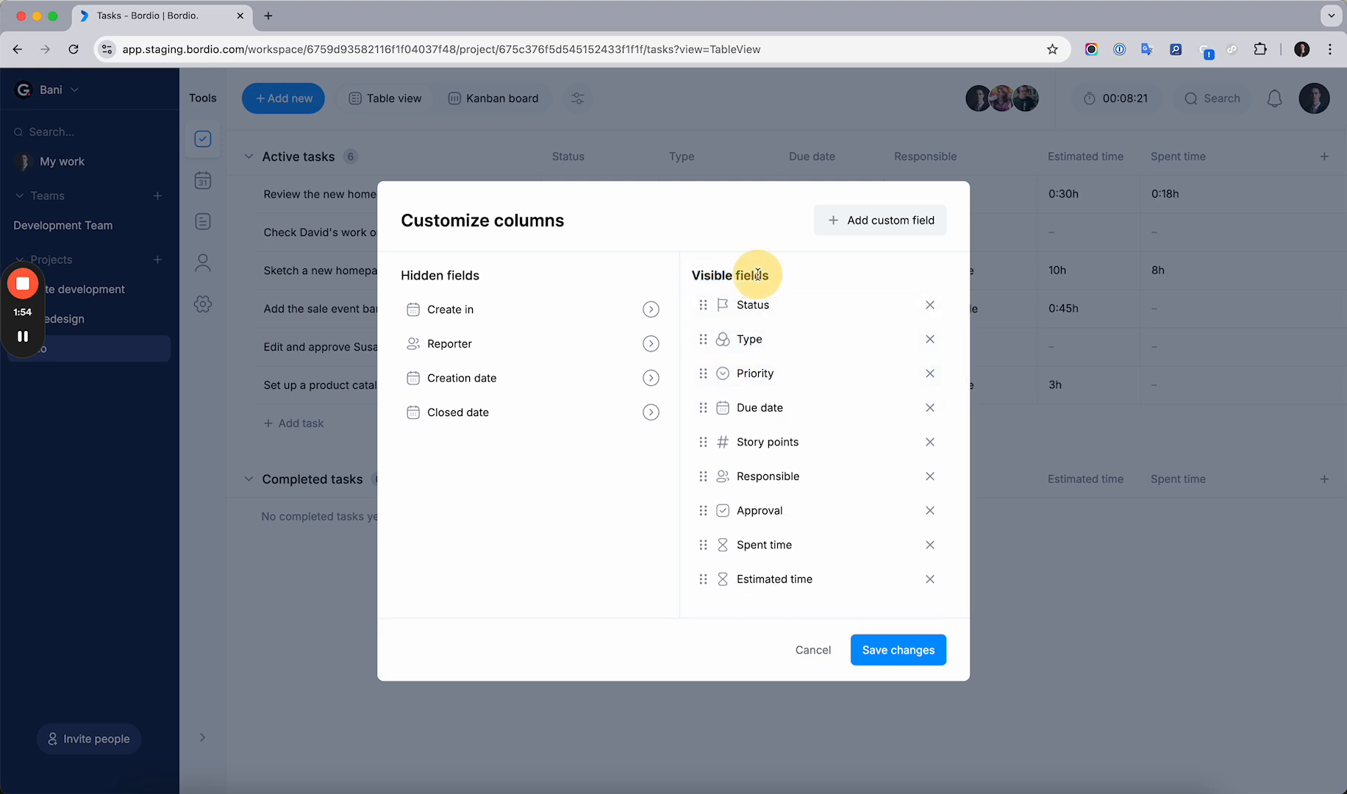
{"action": "left_click", "coordinate": [885, 658]}
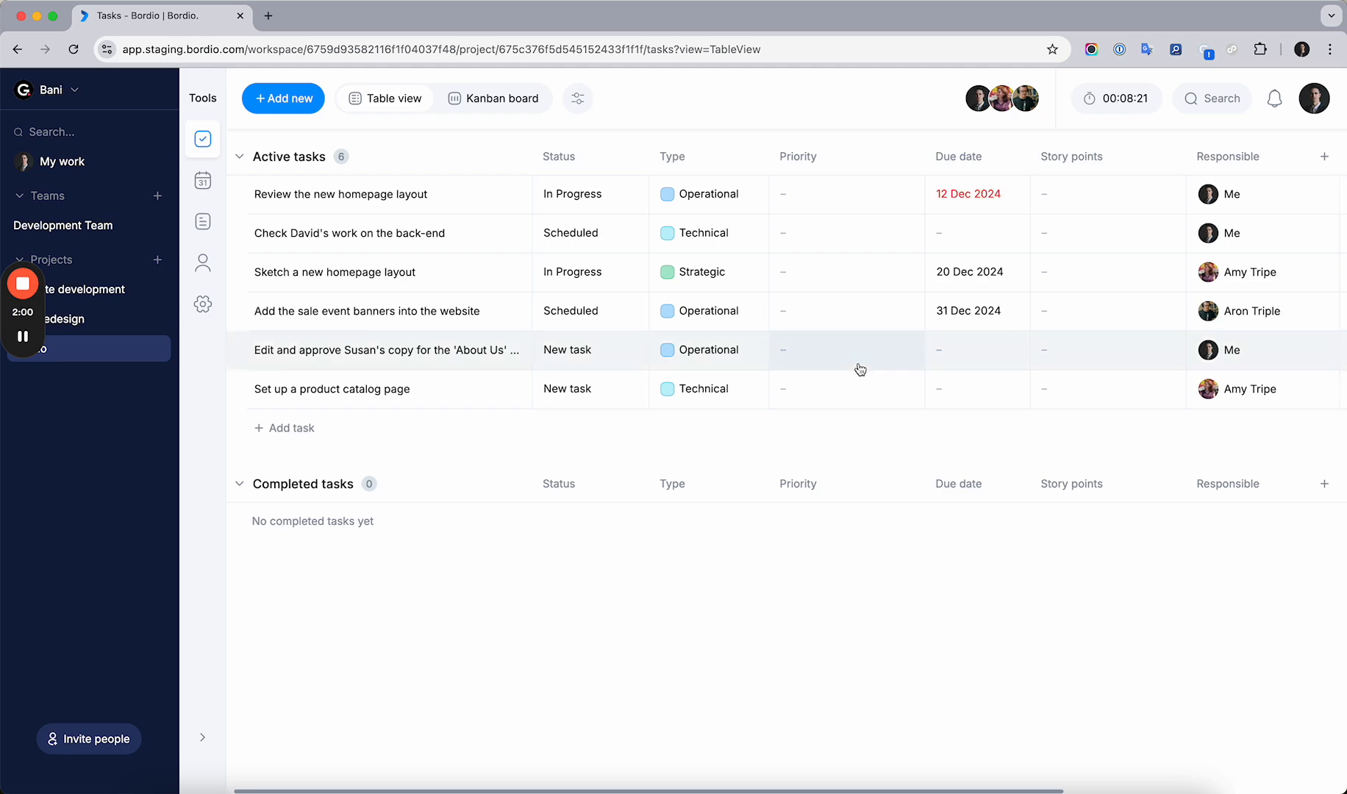
Set the priority of the homepage layout review task to High and the homepage sketch task to Medium
{"action": "scroll", "coordinate": [859, 368], "scroll_direction": "right", "scroll_amount": 5}
{"action": "scroll", "coordinate": [860, 369], "scroll_direction": "left", "scroll_amount": 5}
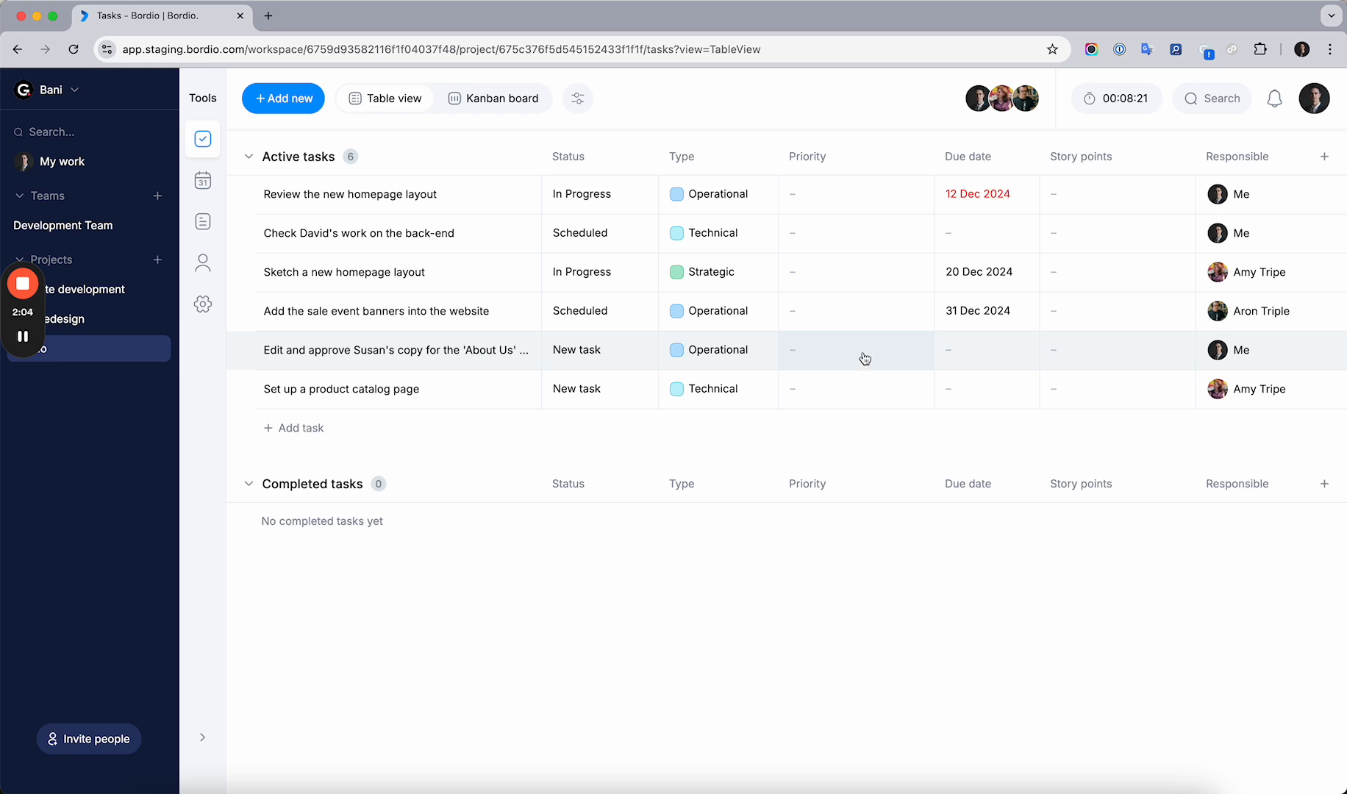
{"action": "left_click", "coordinate": [841, 195]}
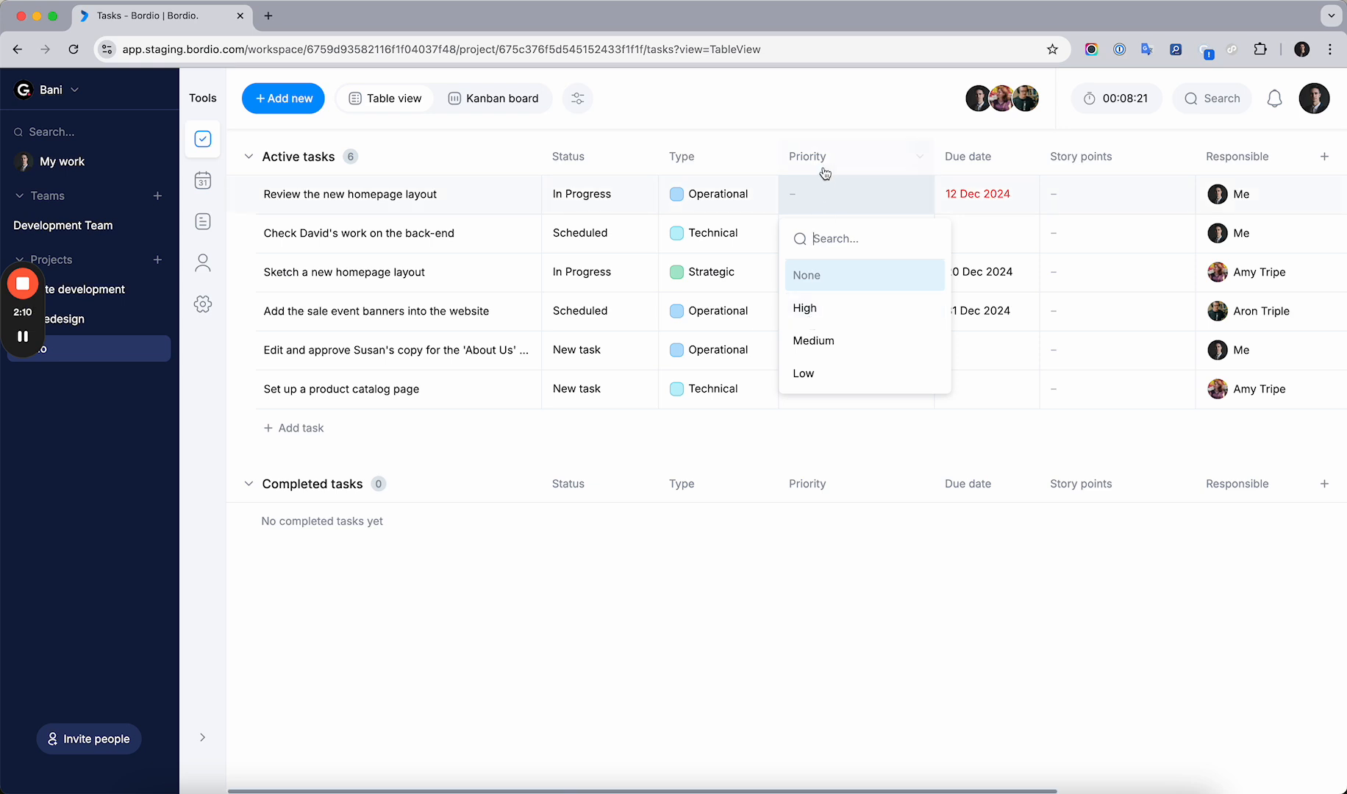
{"action": "left_click", "coordinate": [812, 321]}
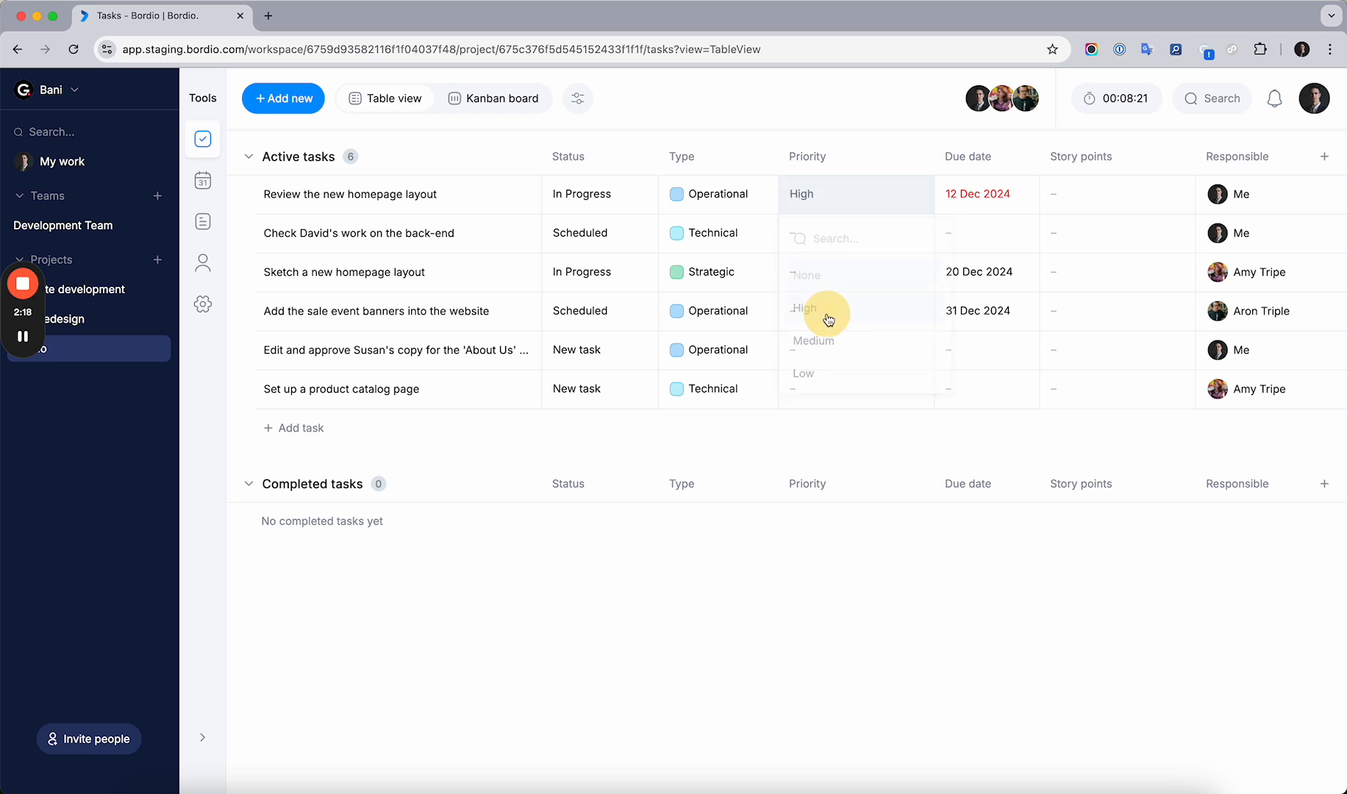
{"action": "left_click", "coordinate": [818, 270]}
{"action": "left_click", "coordinate": [821, 423]}
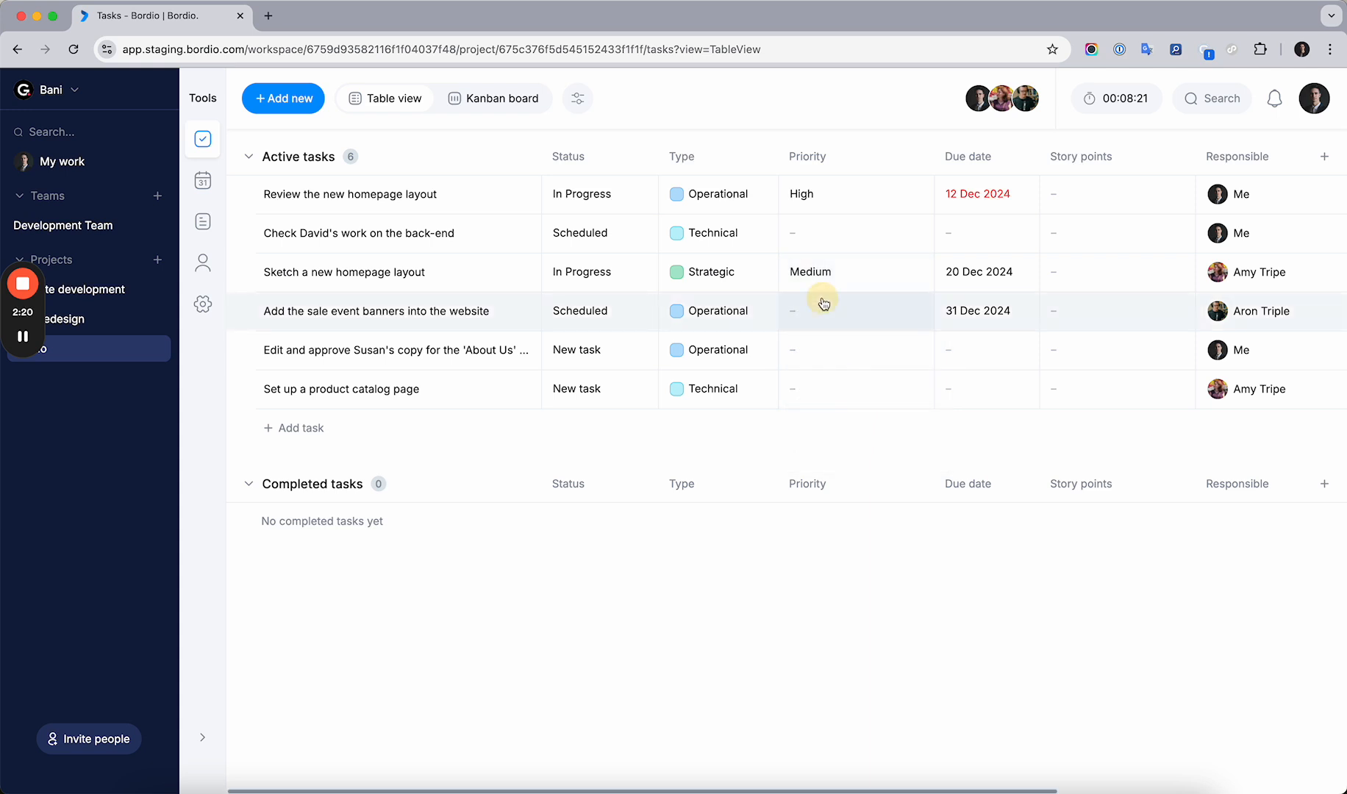
Set the priority of the sale event banners task to Low and the 'About Us' copy task to Medium
{"action": "left_click", "coordinate": [821, 309]}
{"action": "left_click", "coordinate": [818, 490]}
{"action": "left_click", "coordinate": [820, 367]}
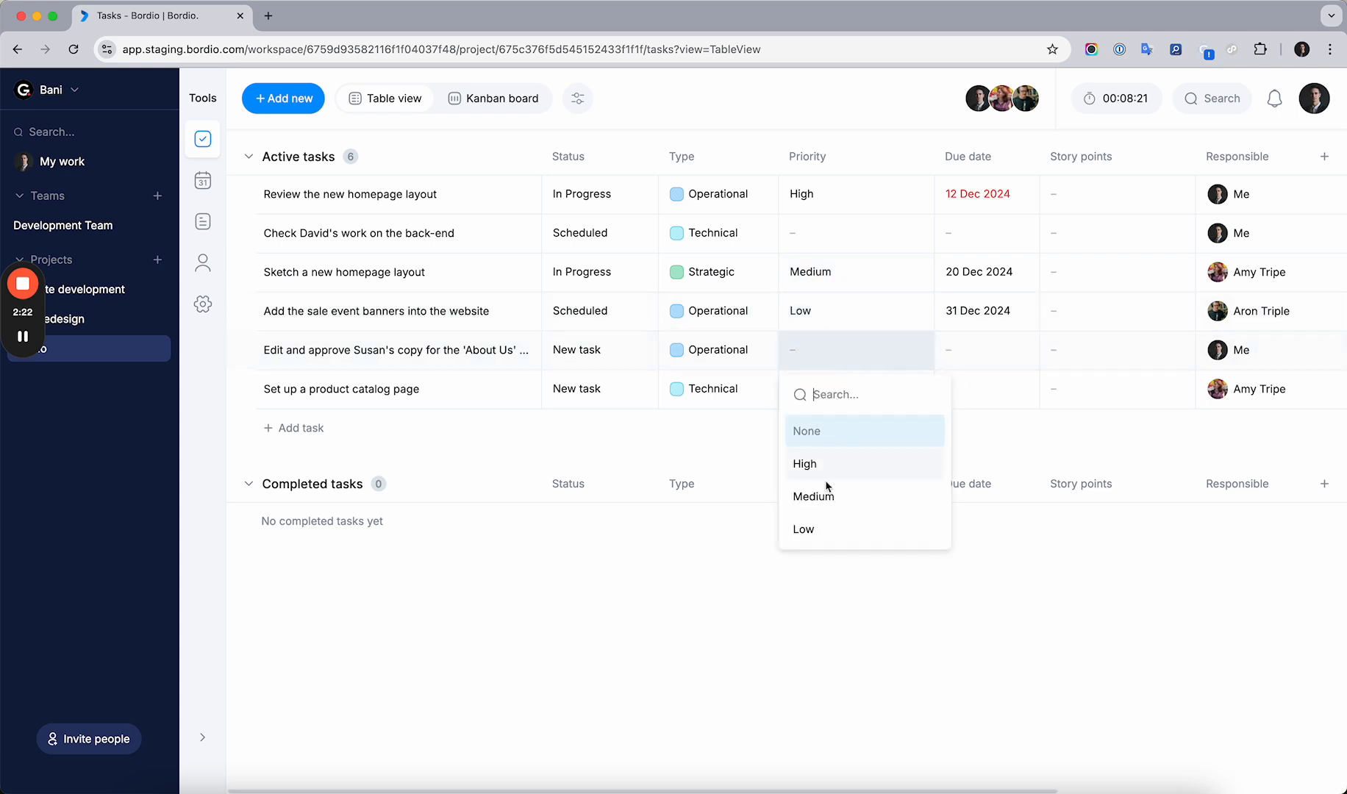
{"action": "left_click", "coordinate": [813, 497]}
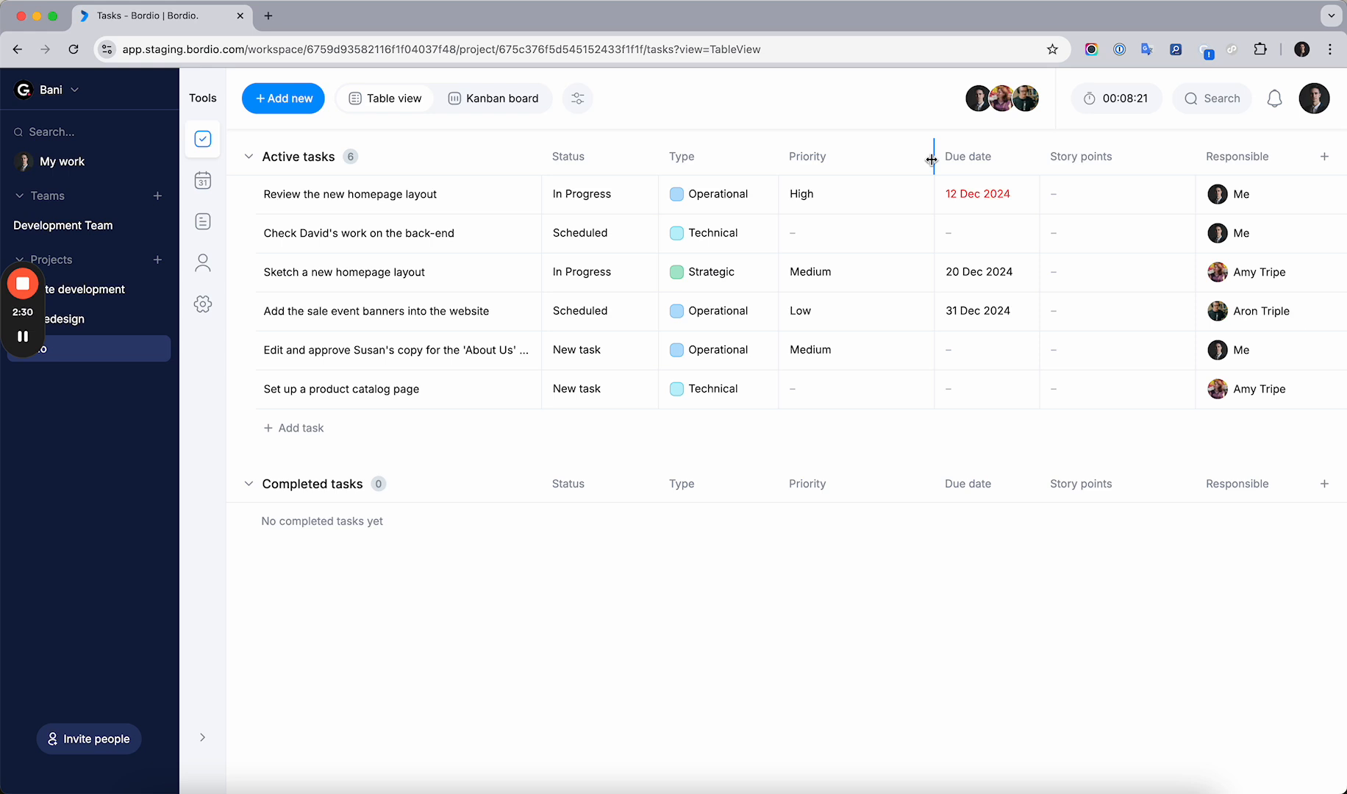
Narrow the Priority column to fit its values
{"action": "left_click_drag", "start_coordinate": [932, 159], "coordinate": [869, 162]}
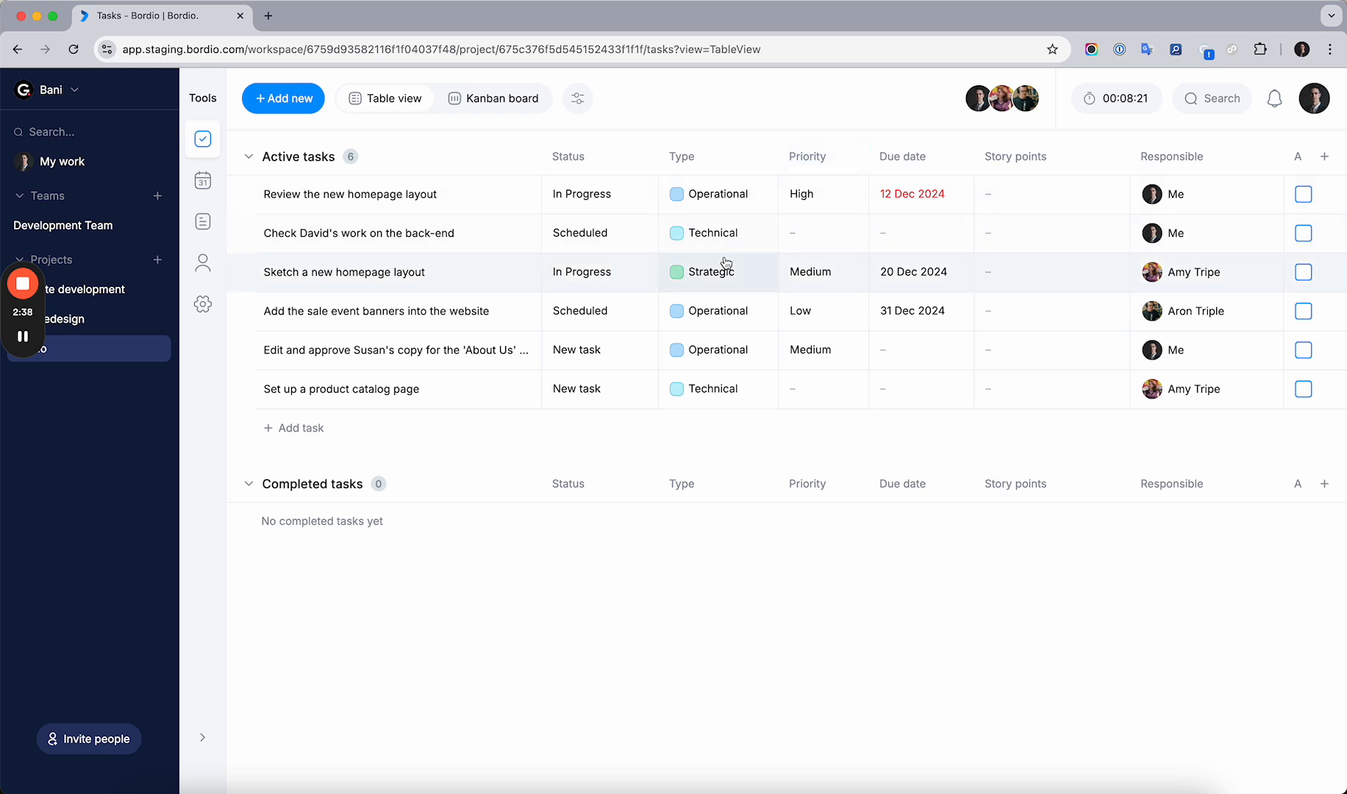
{"action": "scroll", "coordinate": [842, 335], "scroll_direction": "right", "scroll_amount": 1}
{"action": "scroll", "coordinate": [853, 294], "scroll_direction": "right", "scroll_amount": 3}
{"action": "scroll", "coordinate": [901, 198], "scroll_direction": "left", "scroll_amount": 2}
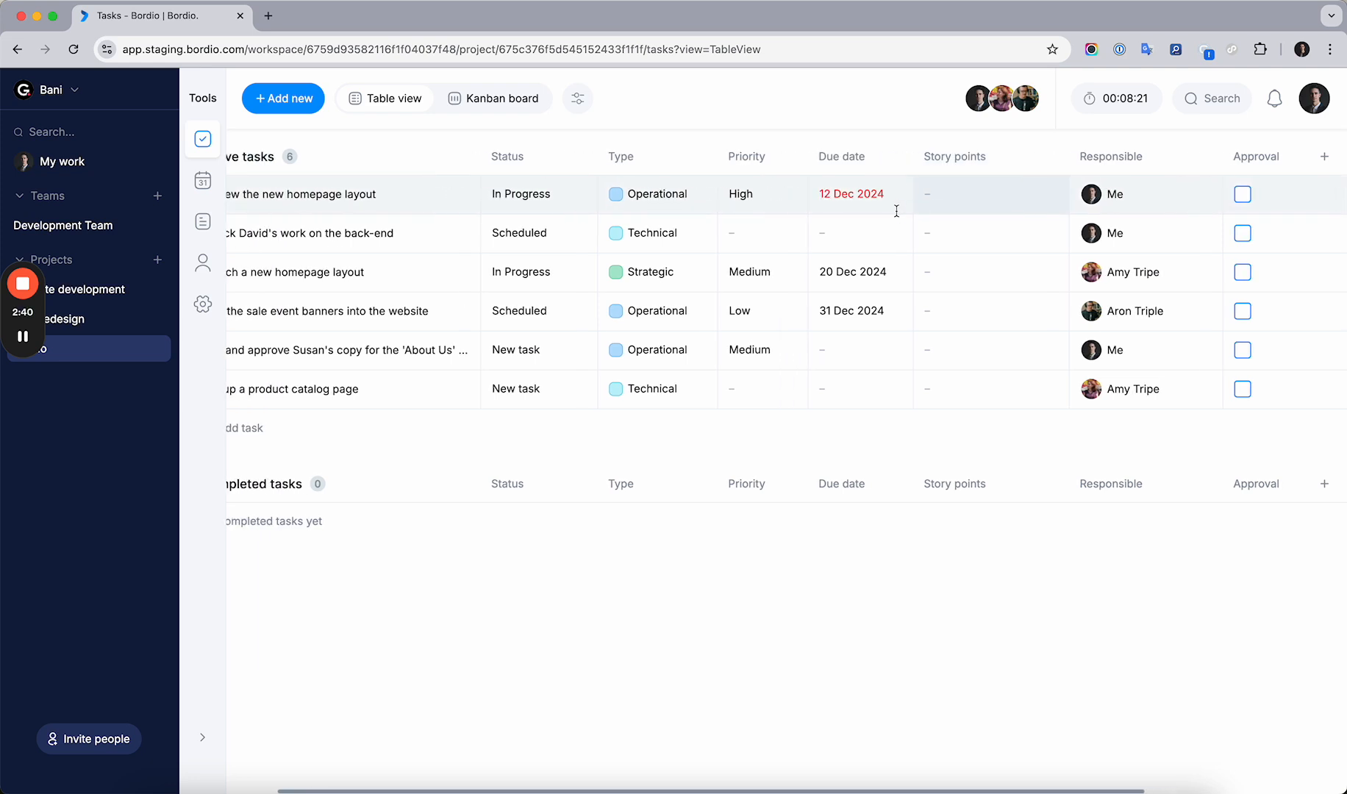
{"action": "scroll", "coordinate": [974, 200], "scroll_direction": "left", "scroll_amount": 2}
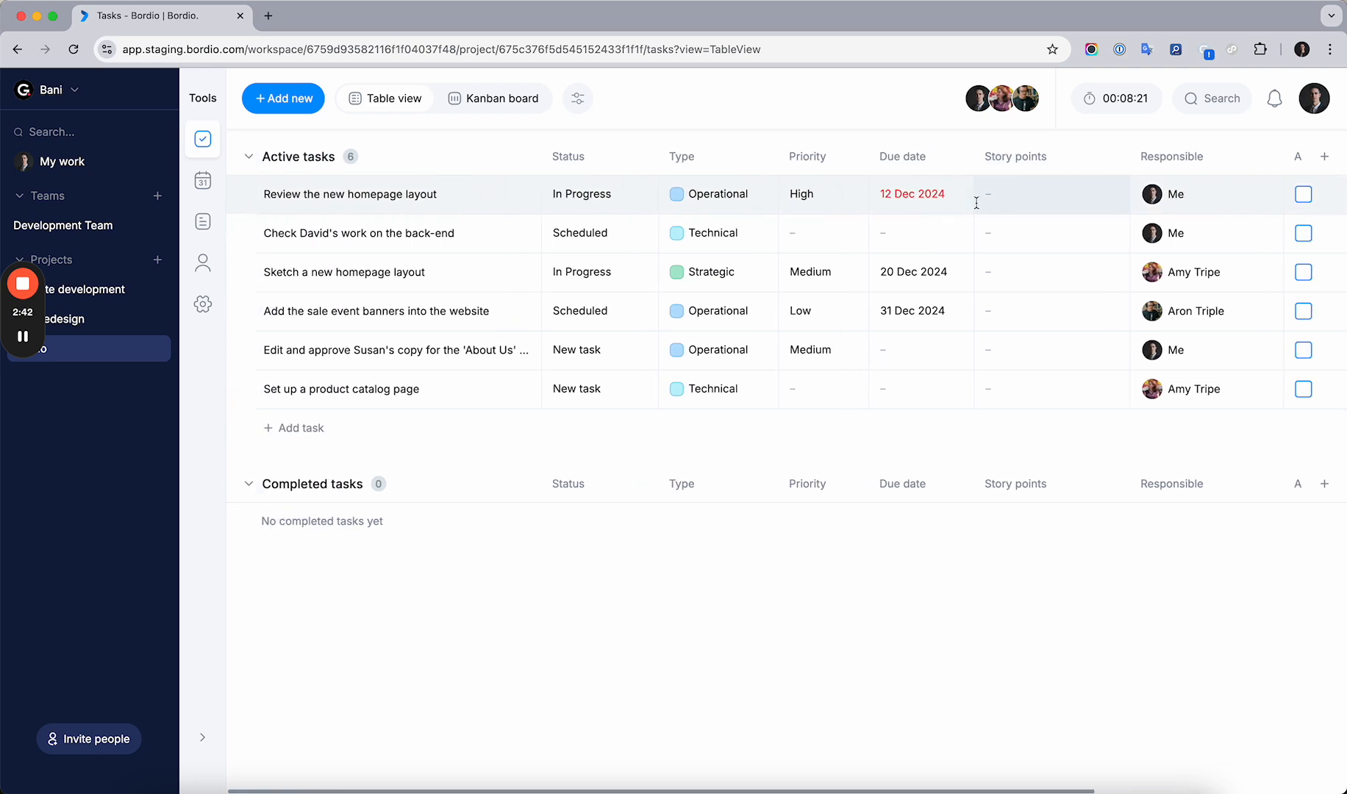
Enter story points of 1, 2, 5 and 10 for the first, second, third and fifth active tasks
{"action": "left_click", "coordinate": [1008, 196]}
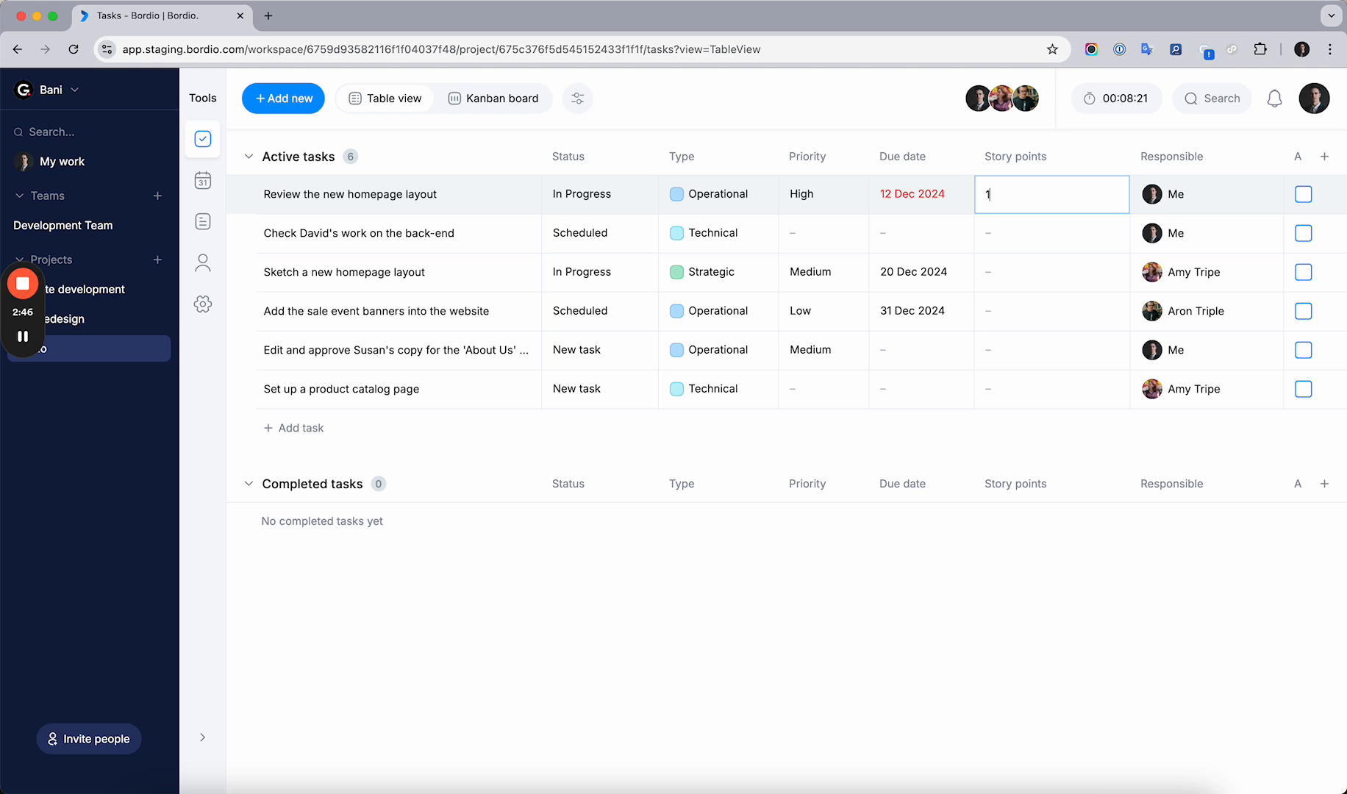
{"action": "left_click", "coordinate": [1004, 229]}
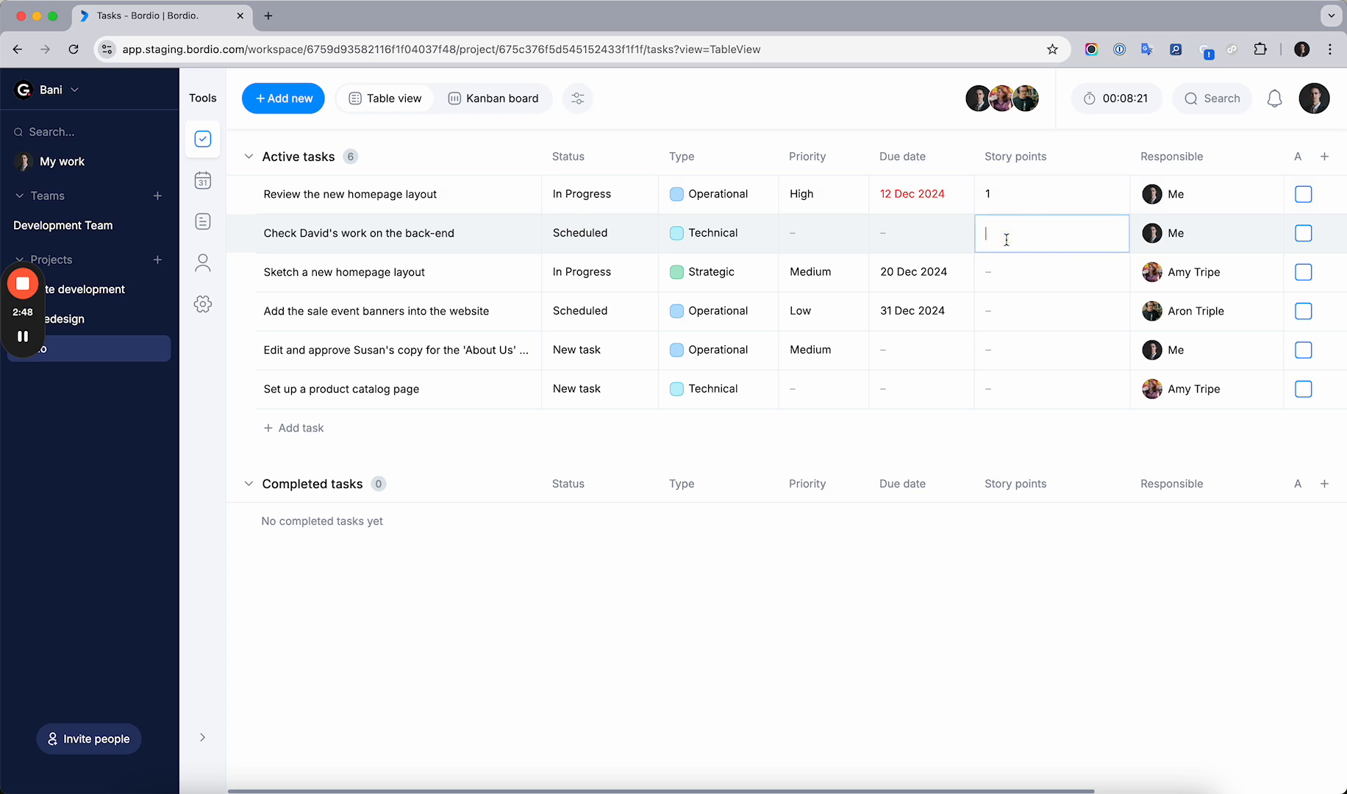
{"action": "type", "text": "2"}
{"action": "left_click", "coordinate": [1009, 273]}
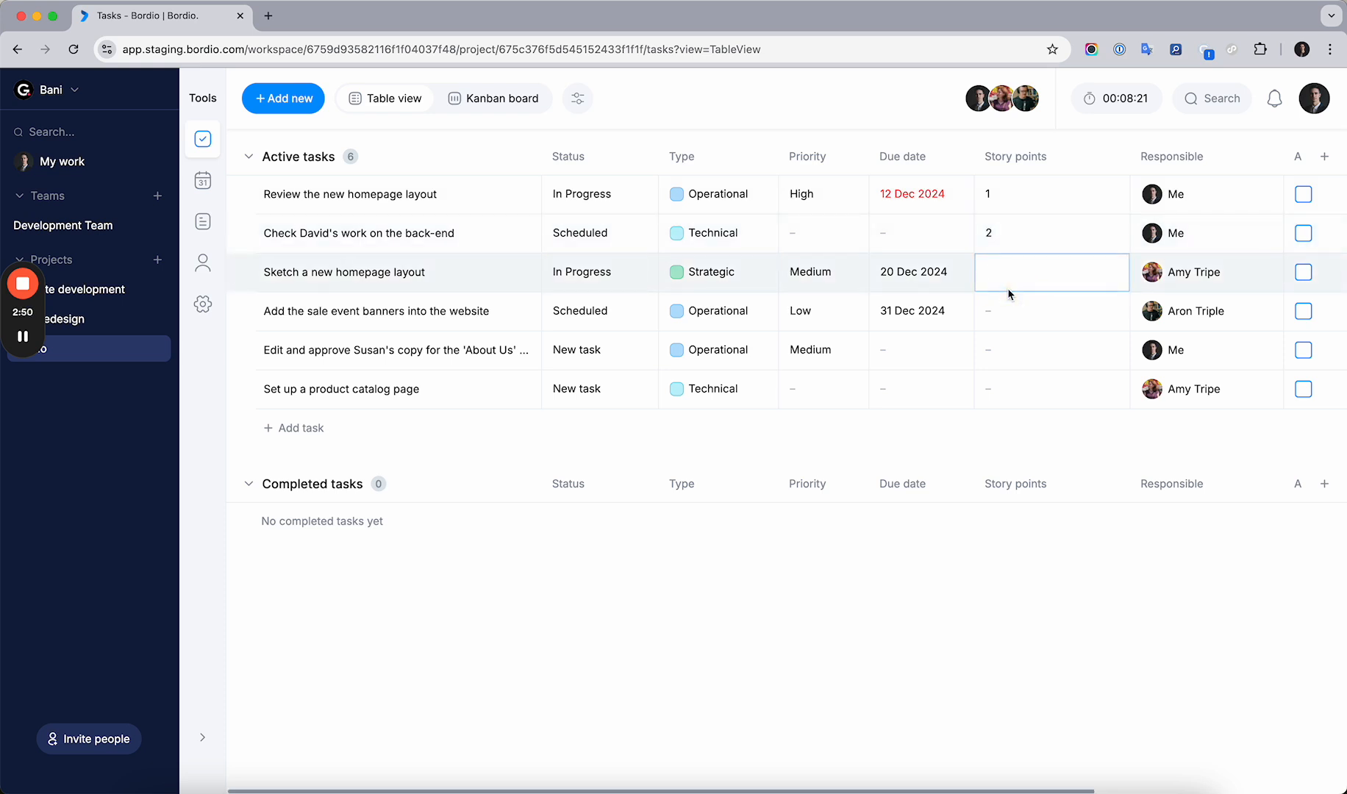
{"action": "type", "text": "5"}
{"action": "key", "text": "Return"}
{"action": "left_click", "coordinate": [1013, 349]}
{"action": "type", "text": "10"}
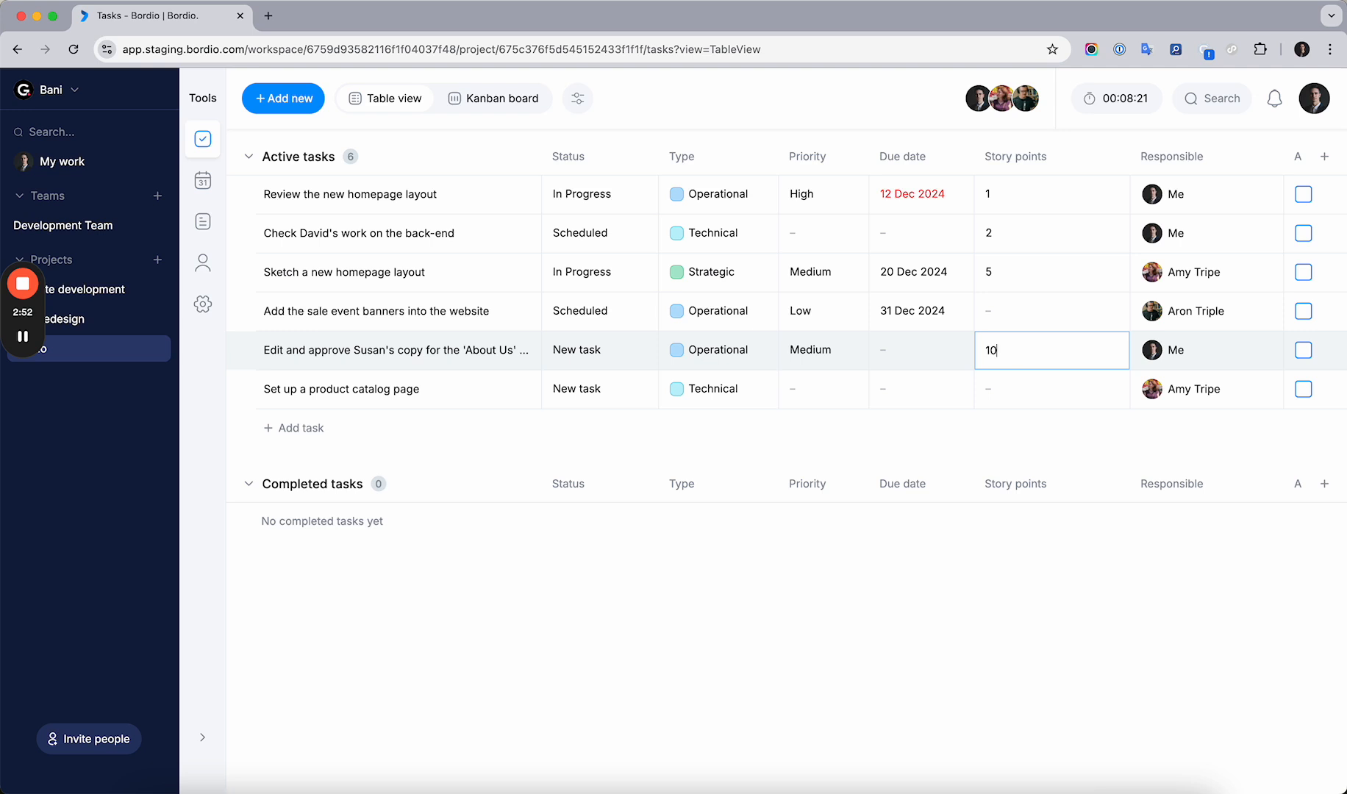
{"action": "key", "text": "Return"}
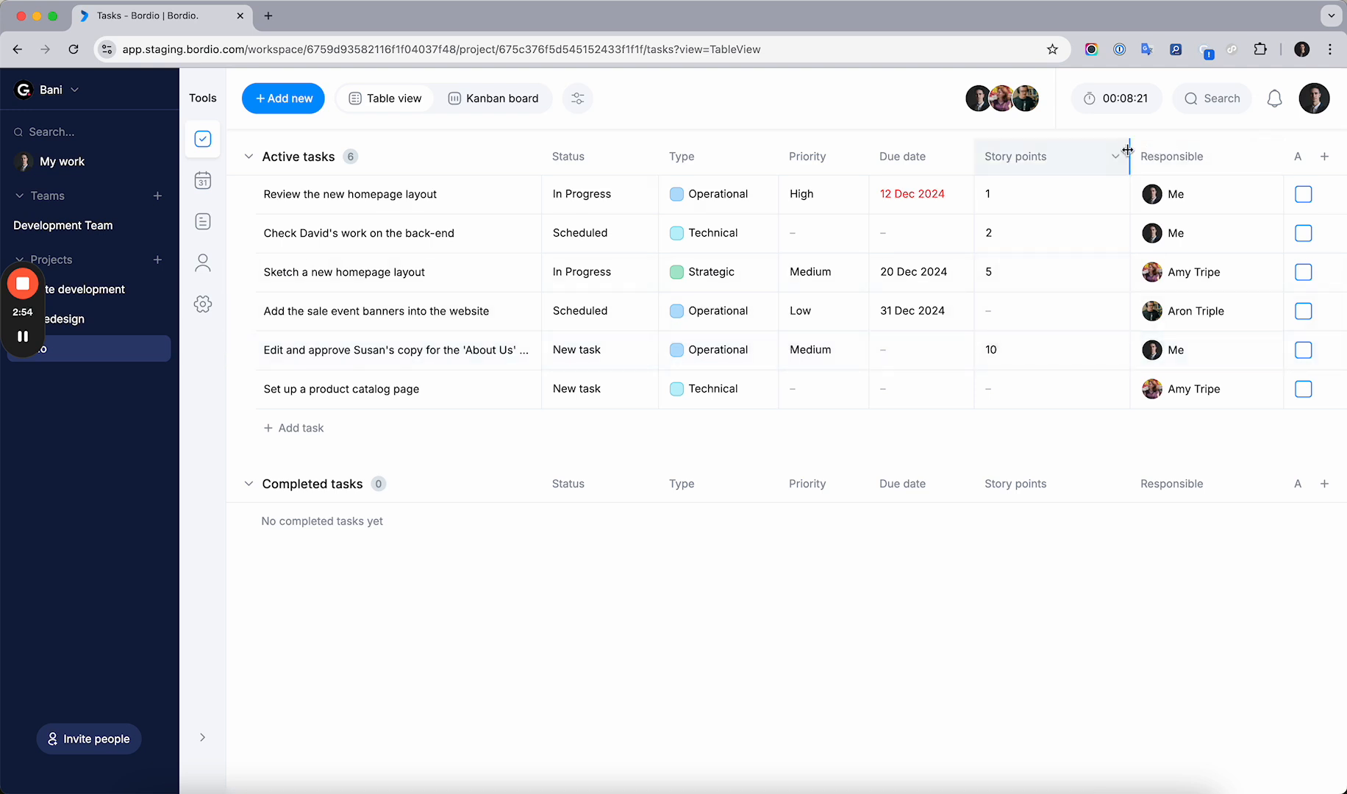
Narrow the Story points and Approval columns
{"action": "left_click_drag", "start_coordinate": [1131, 154], "coordinate": [1030, 198]}
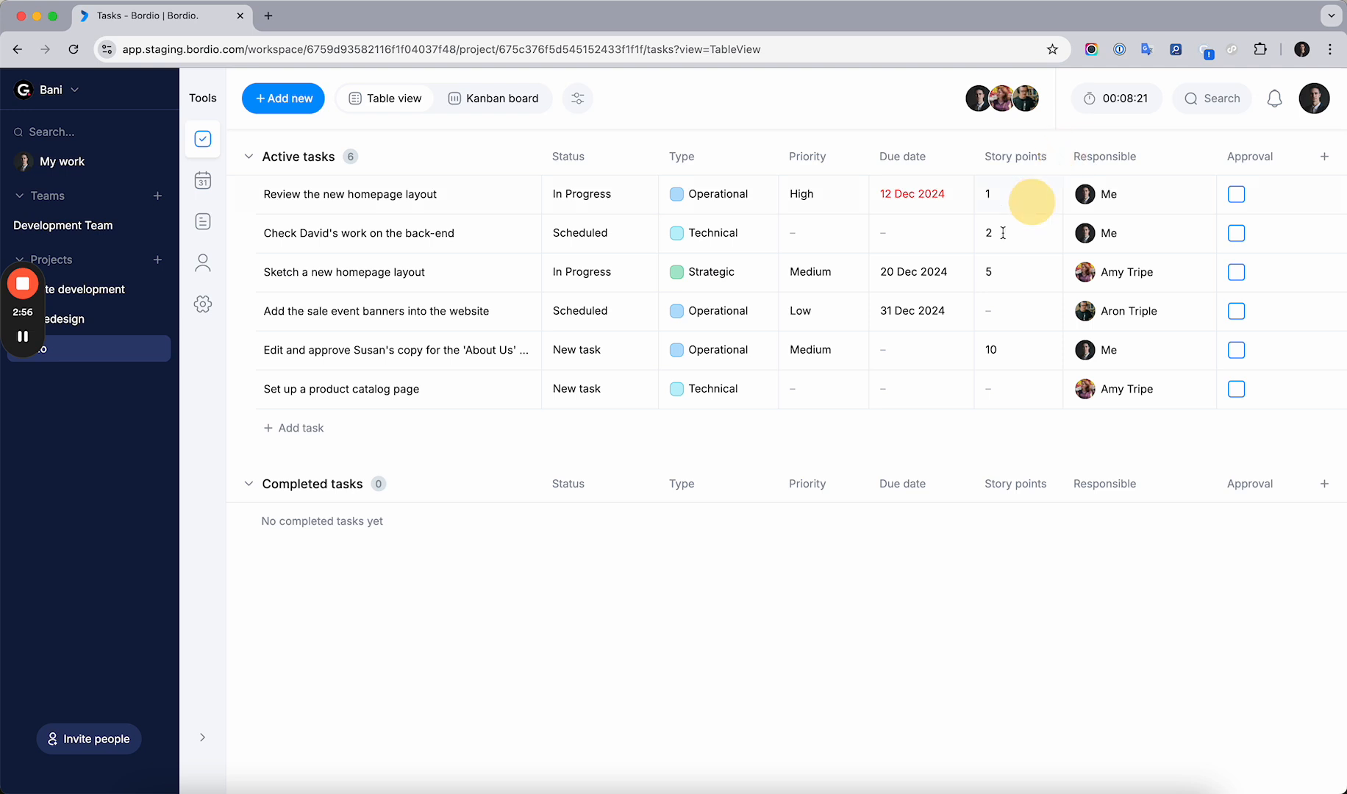
{"action": "scroll", "coordinate": [1013, 341], "scroll_direction": "right", "scroll_amount": 4}
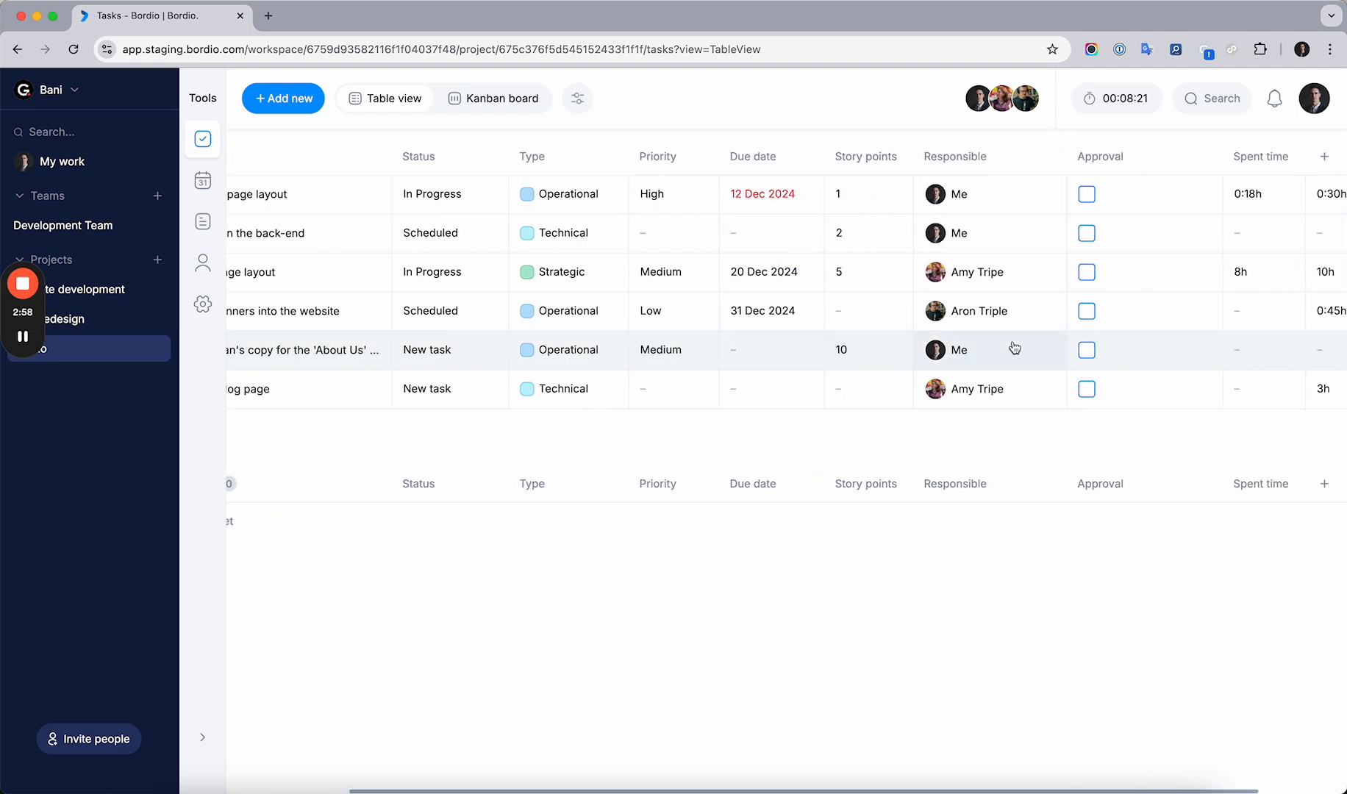
{"action": "scroll", "coordinate": [927, 218], "scroll_direction": "right", "scroll_amount": 3}
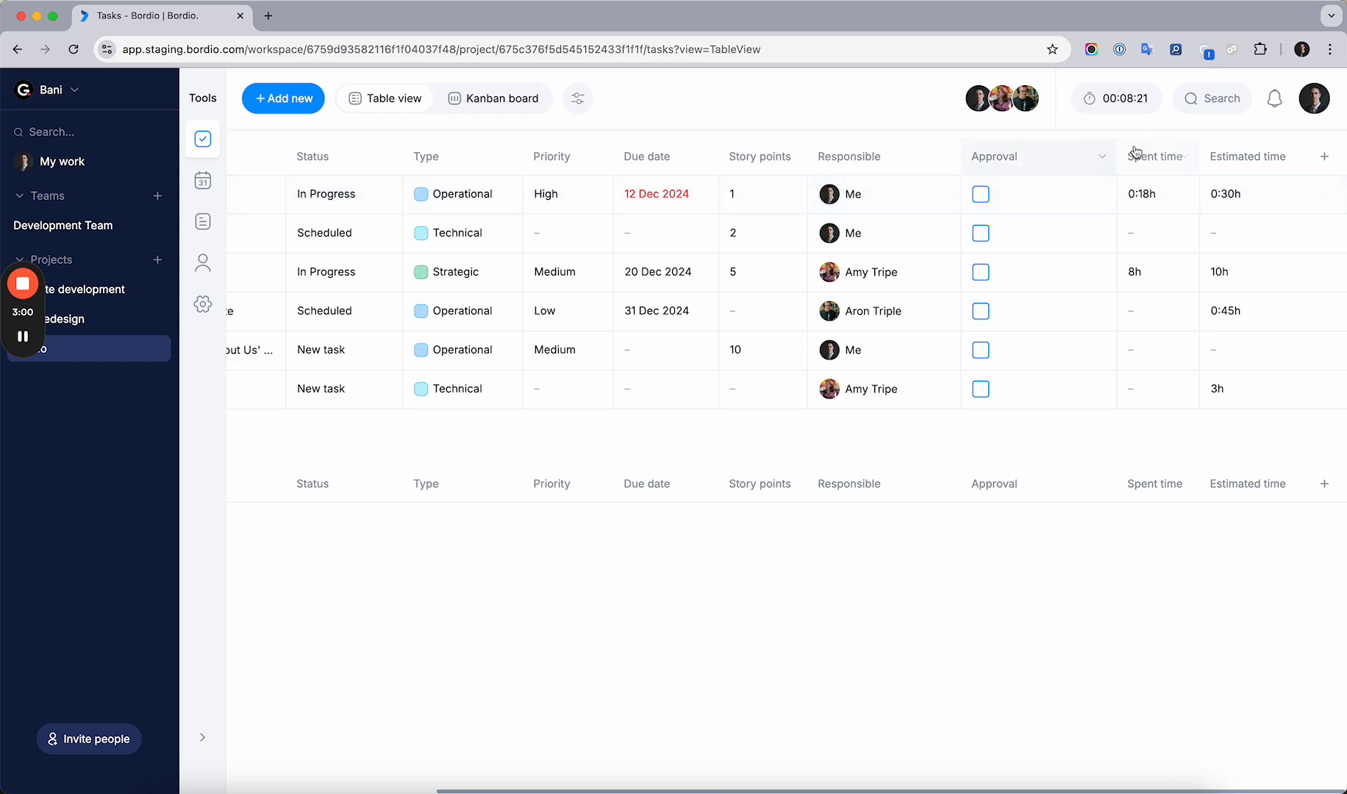
{"action": "left_click_drag", "start_coordinate": [1121, 156], "coordinate": [1088, 157]}
{"action": "scroll", "coordinate": [1062, 251], "scroll_direction": "left", "scroll_amount": 5}
{"action": "scroll", "coordinate": [1061, 251], "scroll_direction": "right", "scroll_amount": 2}
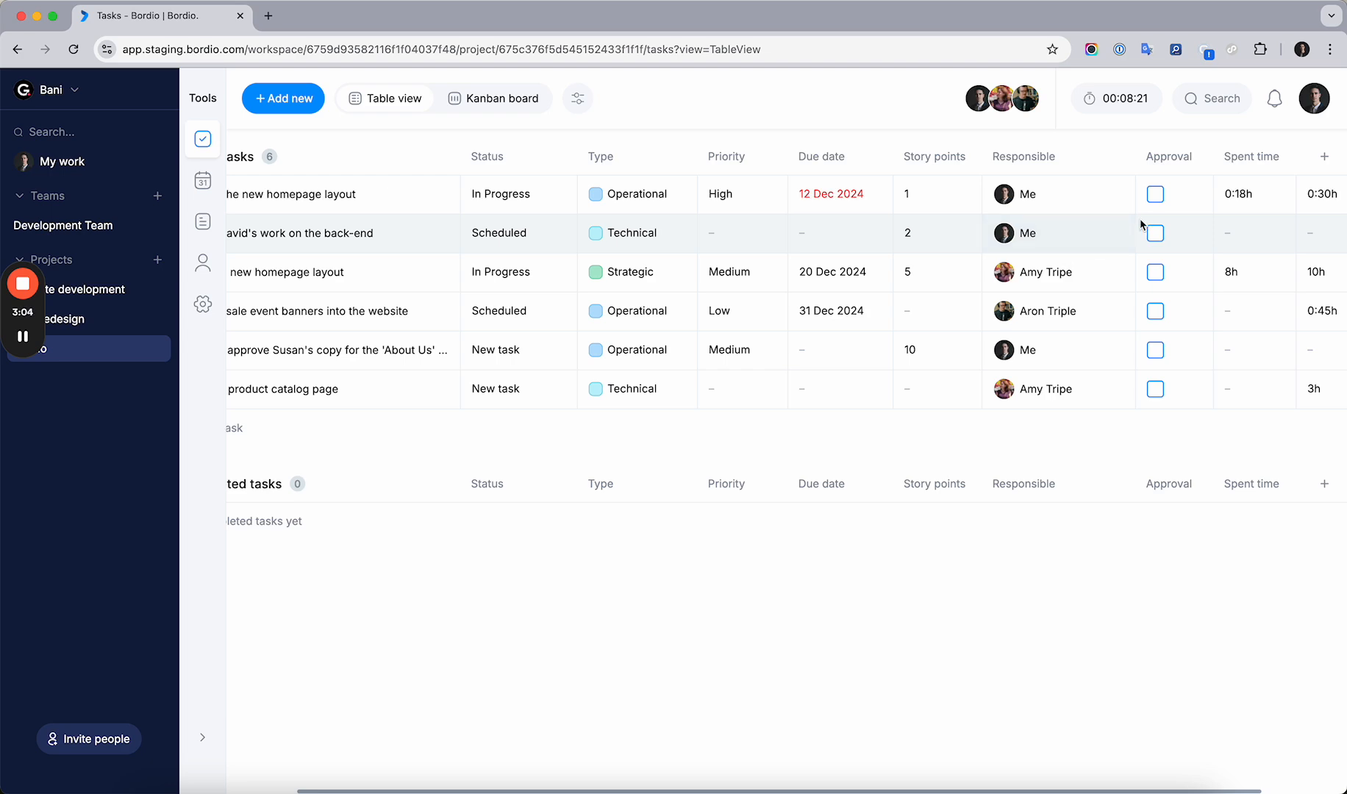
{"action": "scroll", "coordinate": [1011, 213], "scroll_direction": "left", "scroll_amount": 2}
{"action": "scroll", "coordinate": [985, 217], "scroll_direction": "right", "scroll_amount": 4}
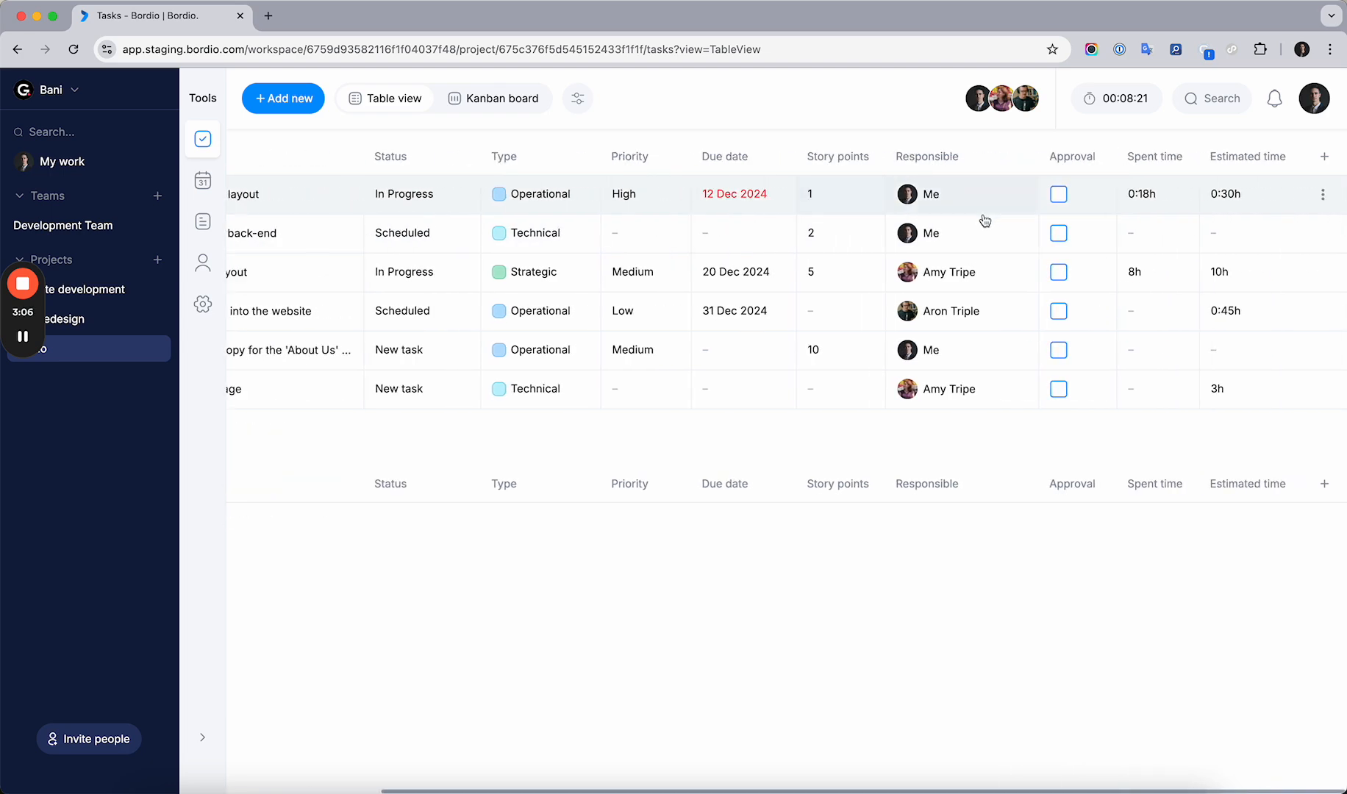
Tick the Approval checkbox for the first two active tasks
{"action": "left_click", "coordinate": [1059, 195]}
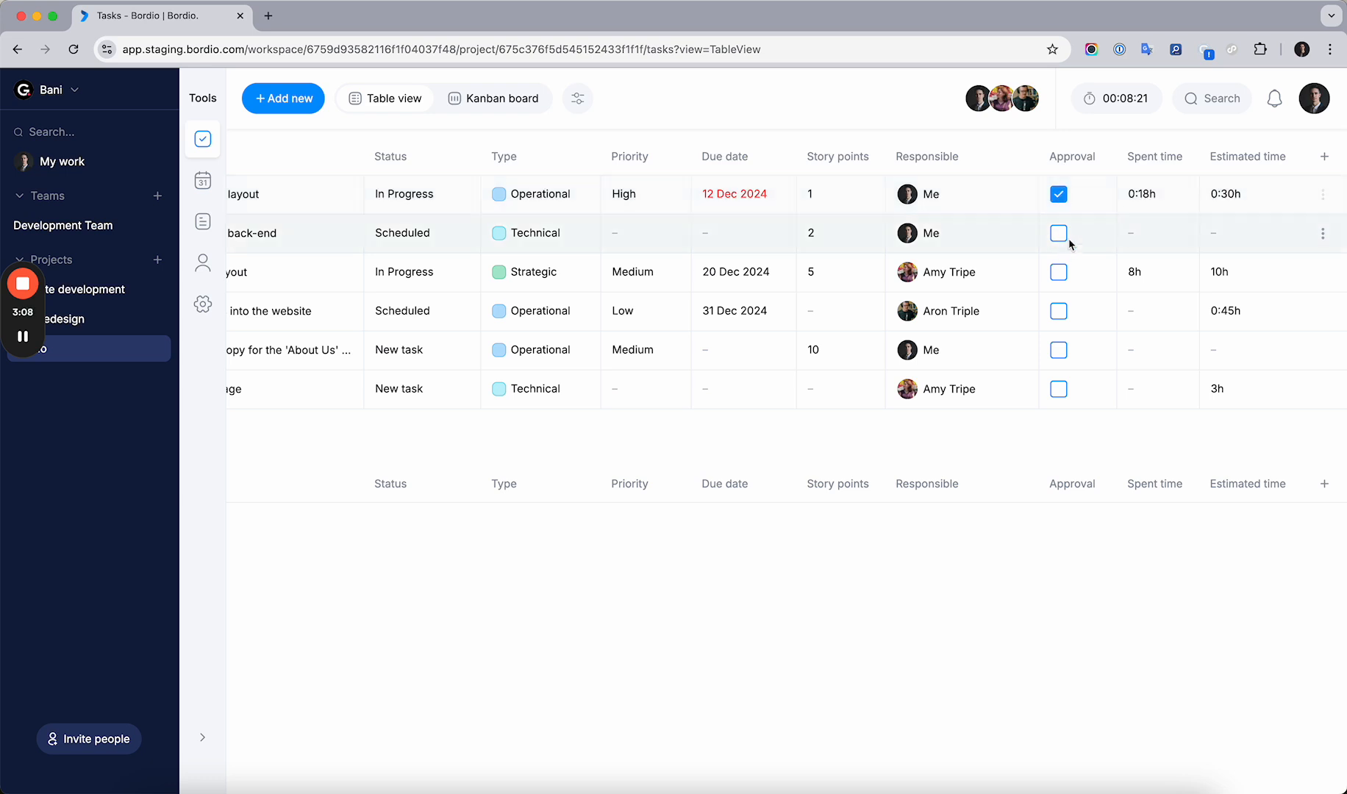
{"action": "left_click", "coordinate": [1059, 233]}
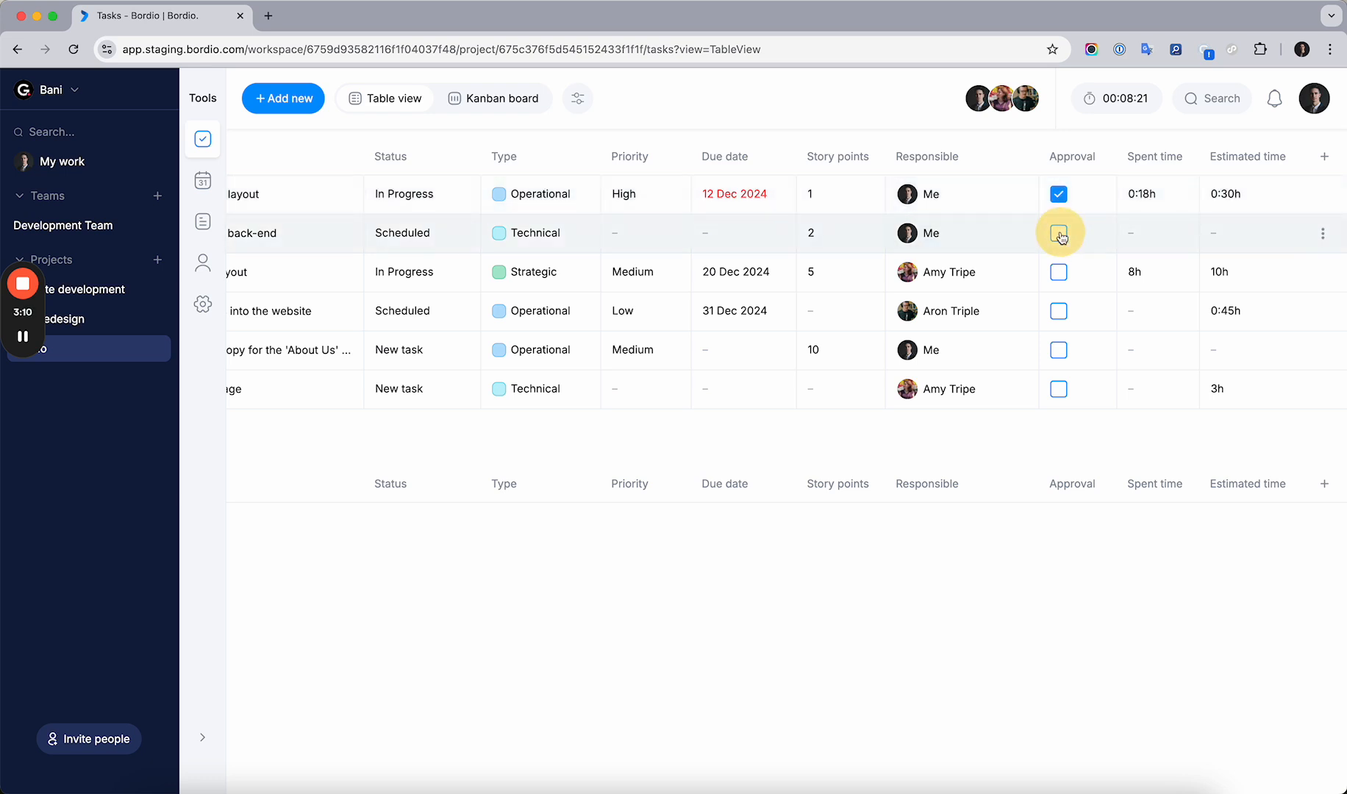
Move the Estimated time column one position left, ahead of Spent time
{"action": "left_click", "coordinate": [1269, 158]}
{"action": "left_click", "coordinate": [1209, 205]}
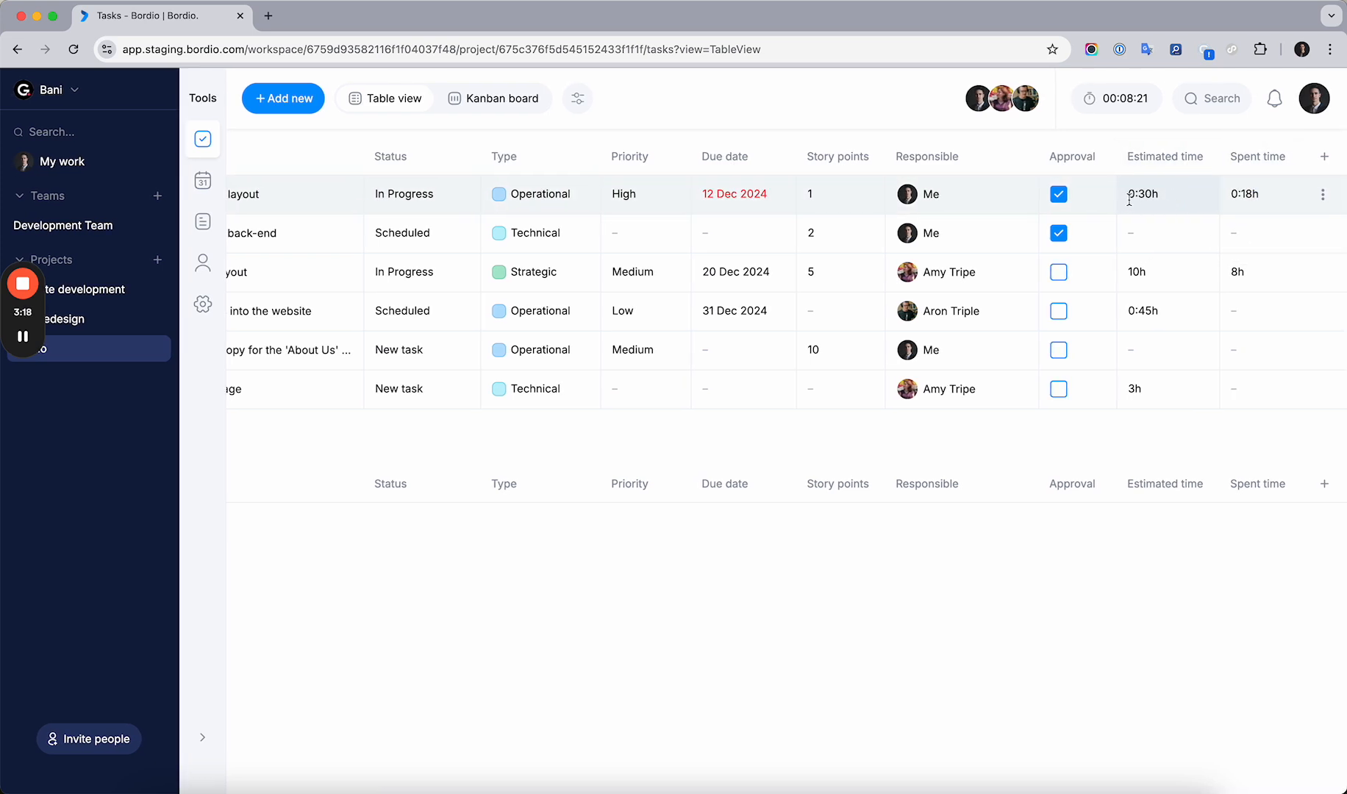
Set the estimated time of the second active task to 45 min
{"action": "left_click", "coordinate": [1153, 234]}
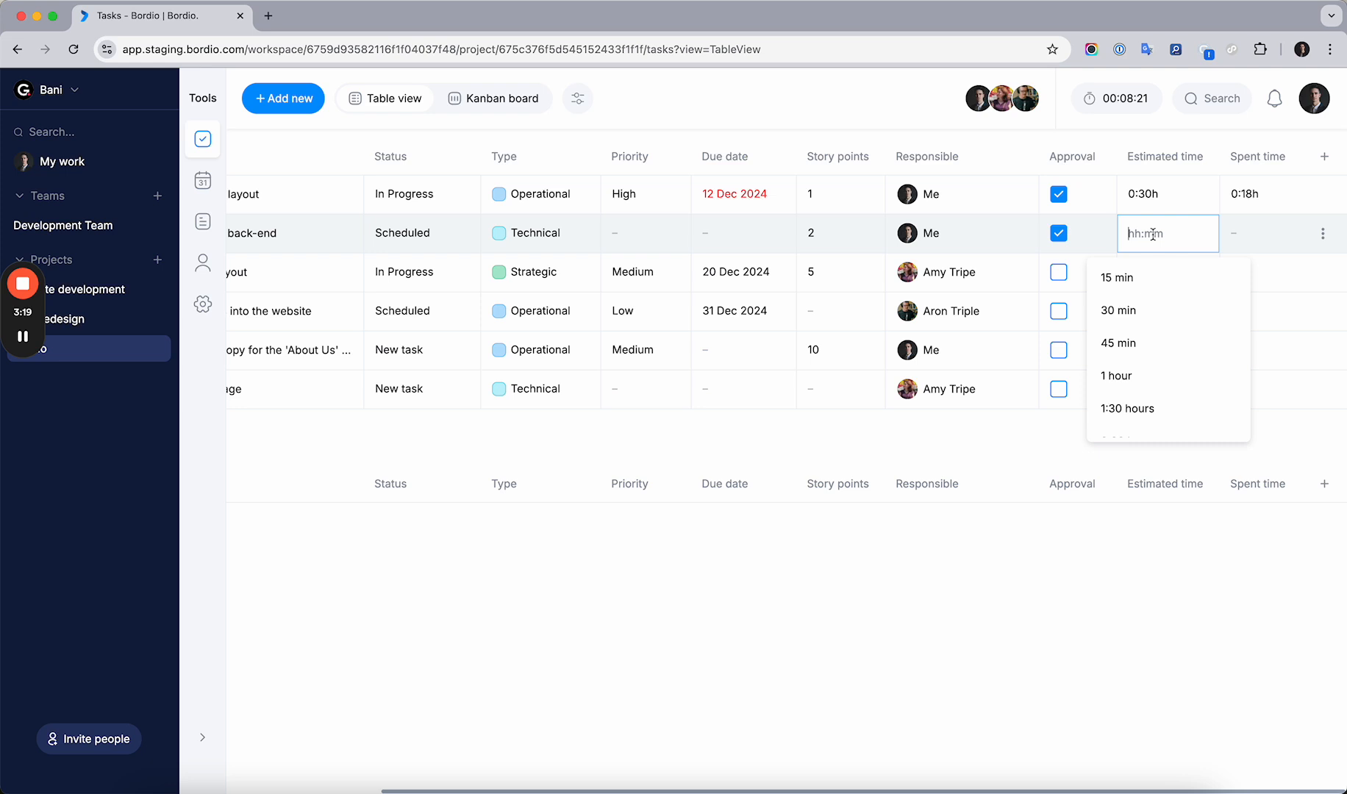
{"action": "left_click", "coordinate": [1125, 343]}
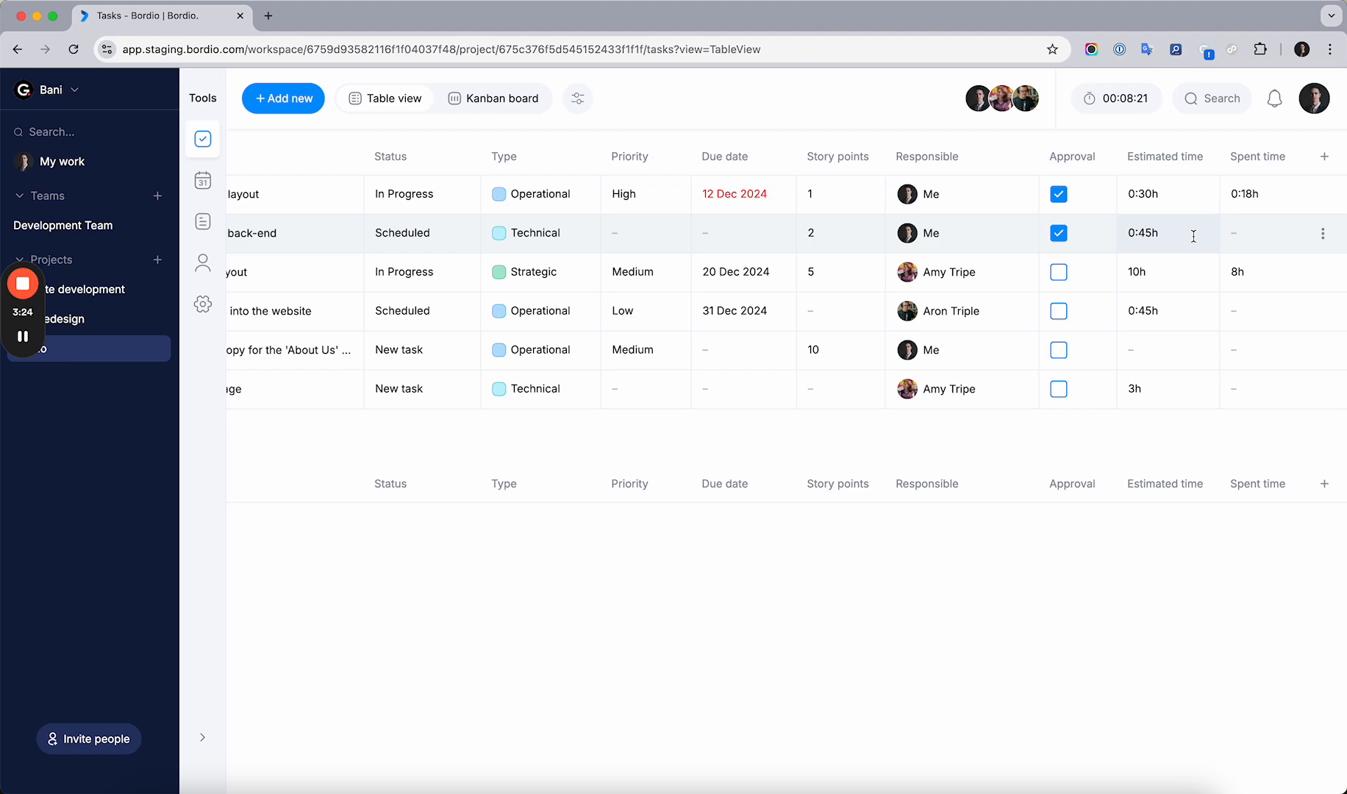
{"action": "scroll", "coordinate": [1117, 239], "scroll_direction": "left", "scroll_amount": 1}
{"action": "scroll", "coordinate": [1117, 241], "scroll_direction": "right", "scroll_amount": 1}
{"action": "scroll", "coordinate": [1167, 245], "scroll_direction": "left", "scroll_amount": 5}
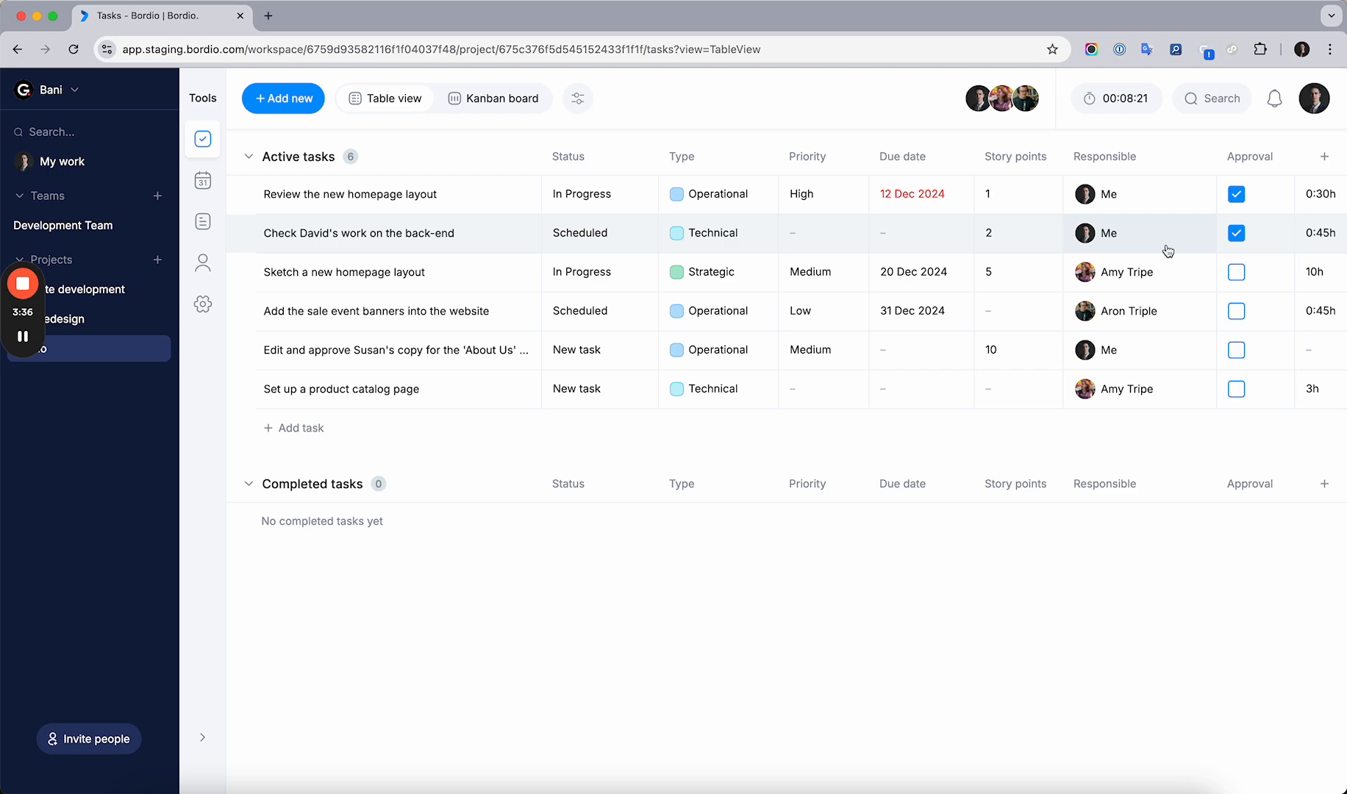
{"action": "scroll", "coordinate": [1167, 250], "scroll_direction": "right", "scroll_amount": 3}
{"action": "scroll", "coordinate": [1166, 248], "scroll_direction": "left", "scroll_amount": 3}
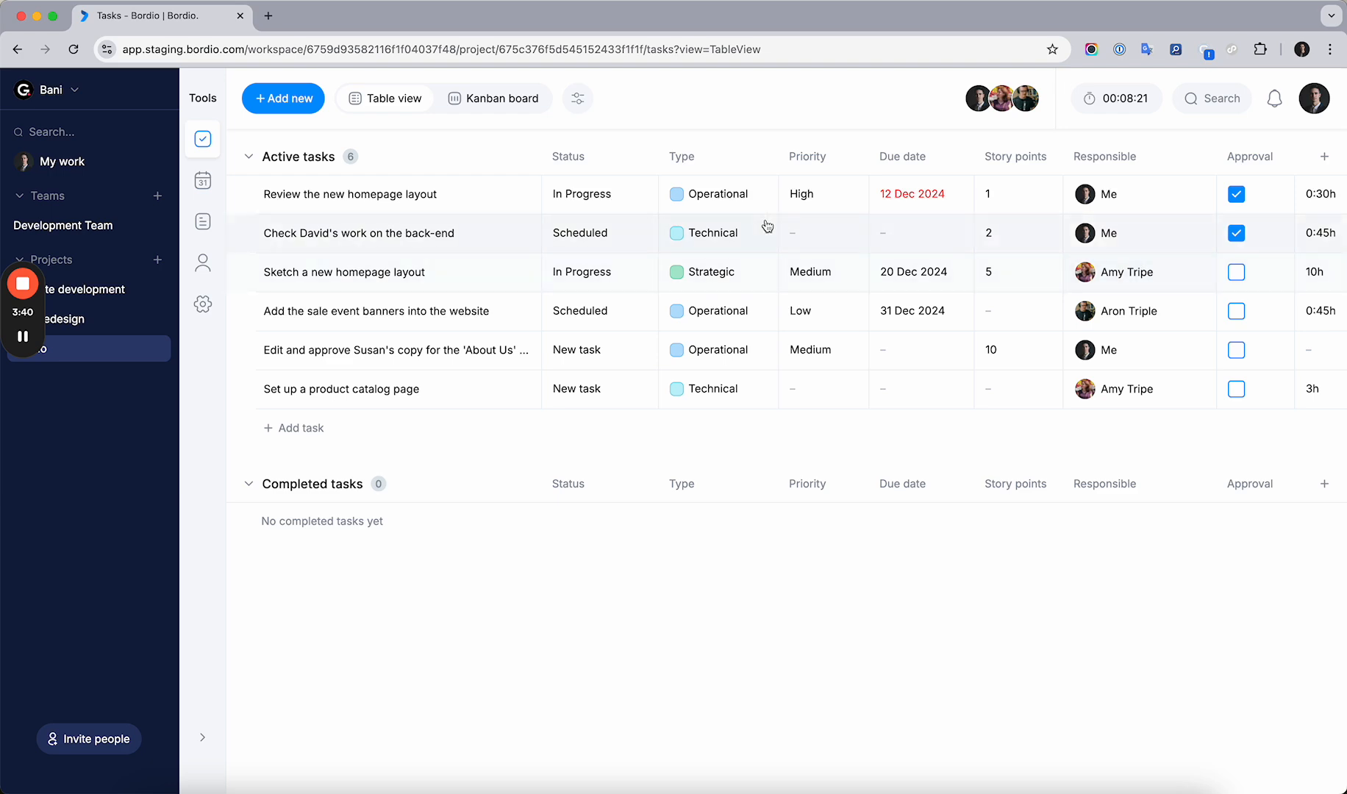
{"action": "left_click", "coordinate": [1324, 156]}
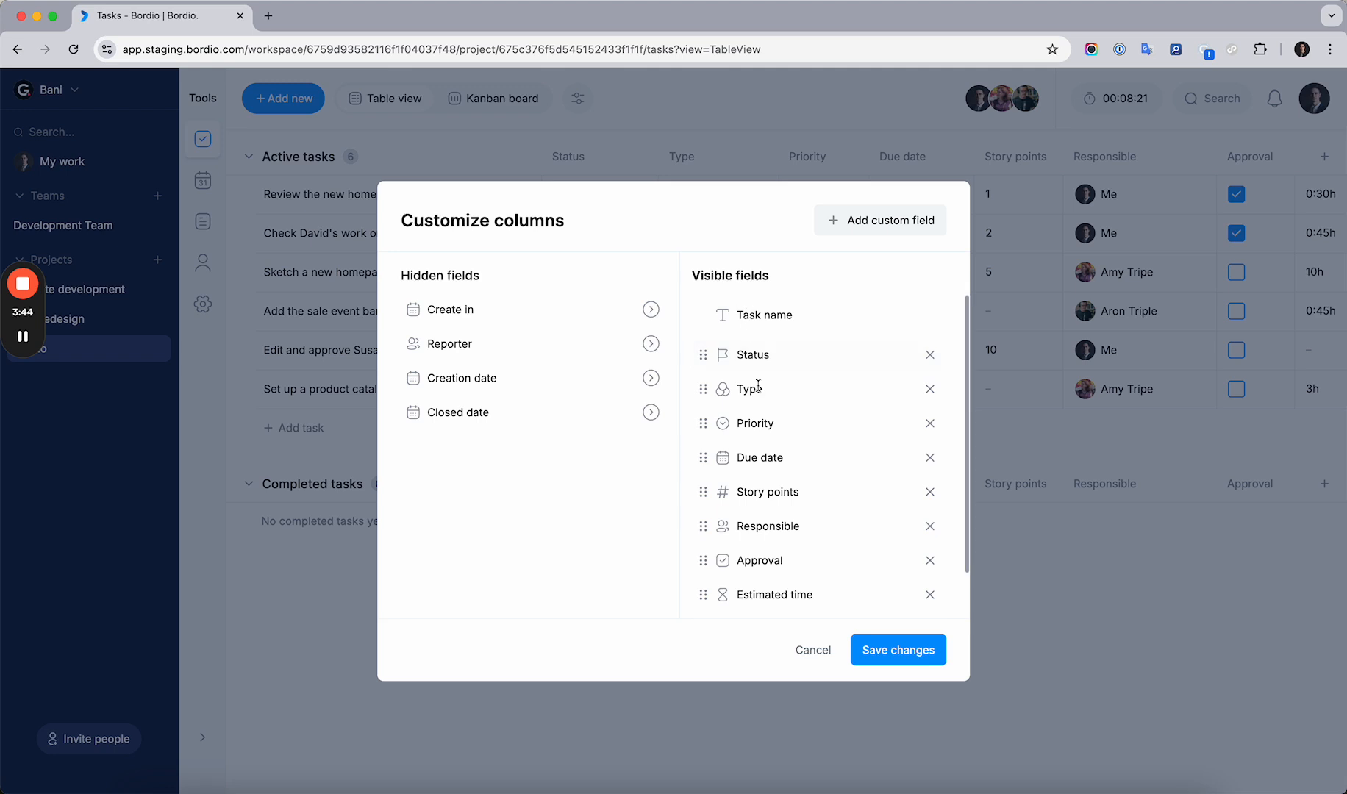
{"action": "scroll", "coordinate": [777, 520], "scroll_direction": "down", "scroll_amount": 2}
{"action": "mouse_move", "coordinate": [704, 544]}
{"action": "left_mouse_down"}
{"action": "mouse_move", "coordinate": [708, 497]}
{"action": "mouse_move", "coordinate": [710, 554]}
{"action": "left_mouse_up"}
{"action": "left_click", "coordinate": [808, 650]}
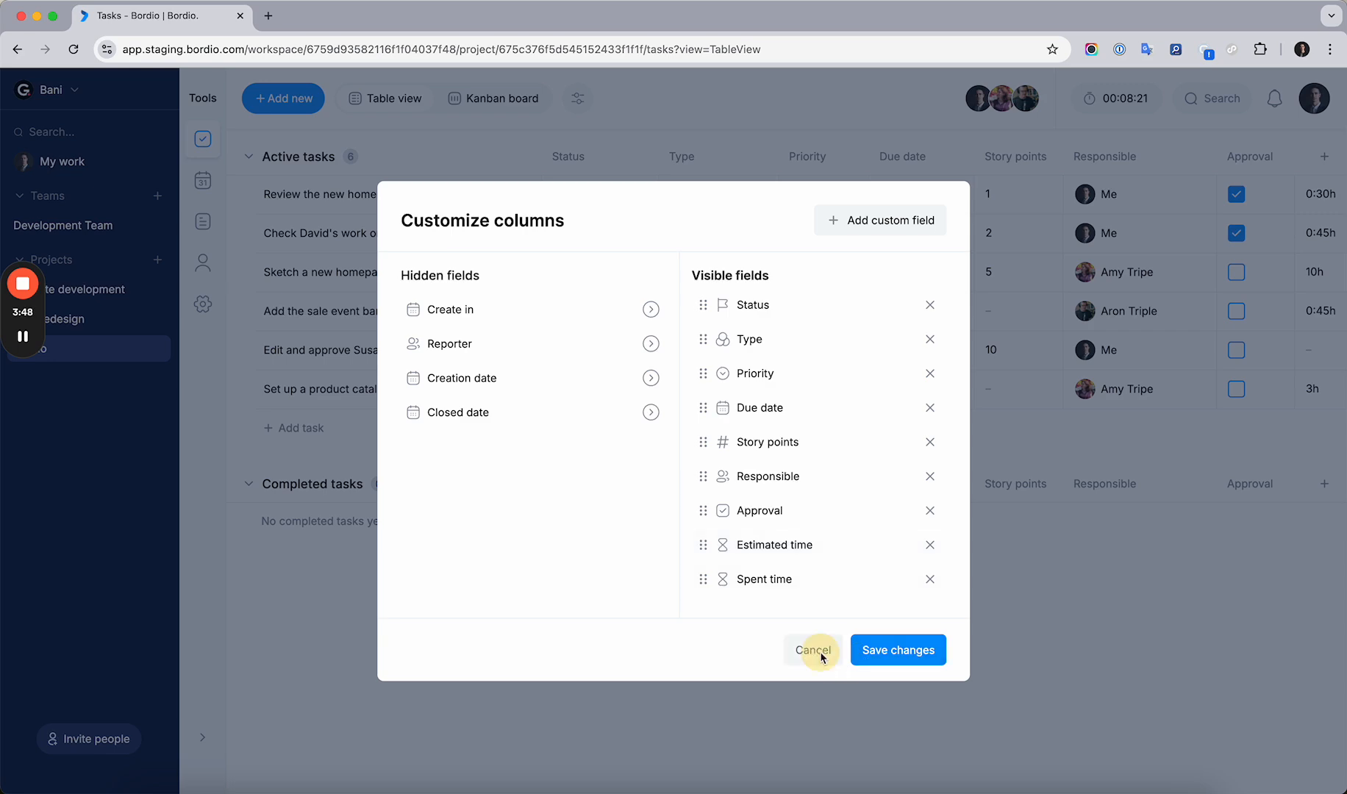
Move the Type column one position to the right, after Priority
{"action": "right_click", "coordinate": [695, 158]}
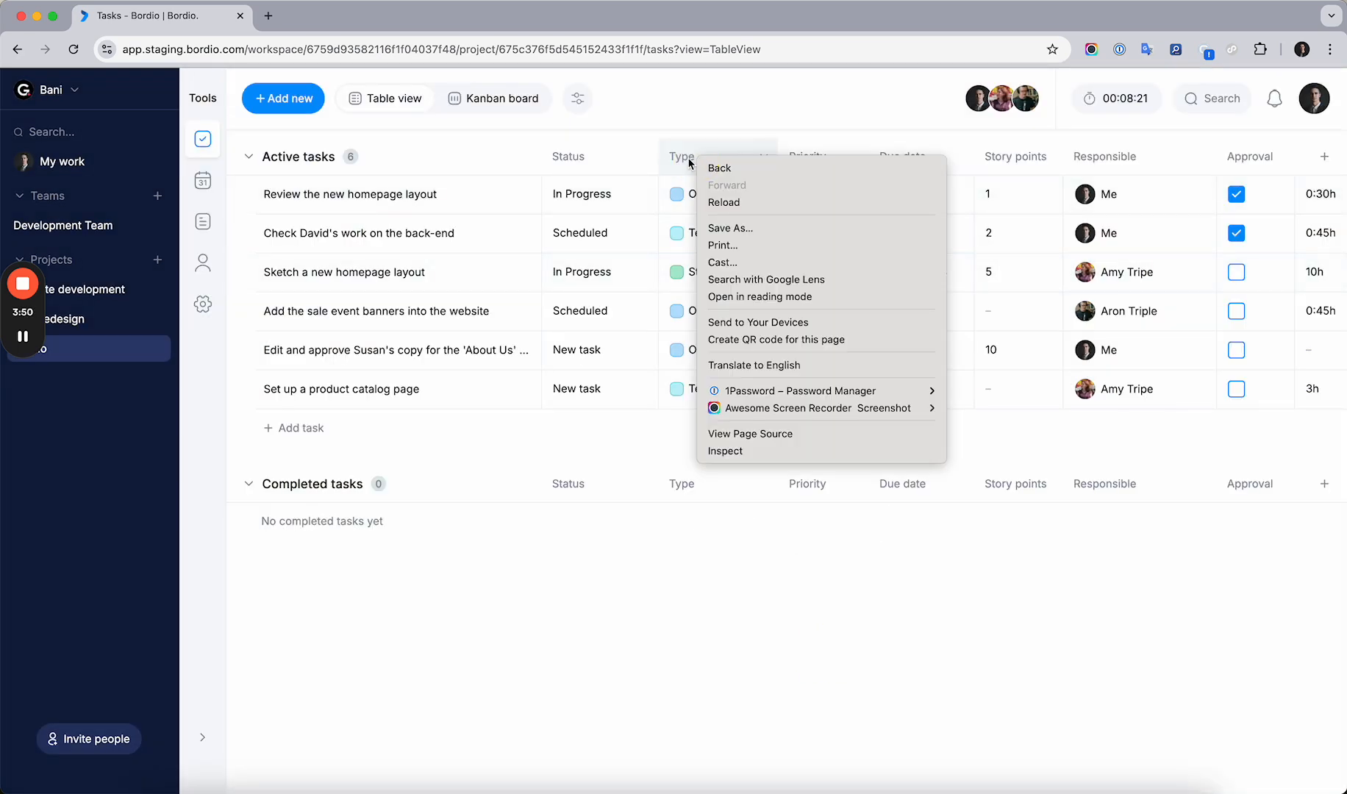
{"action": "key", "text": "Escape"}
{"action": "left_click", "coordinate": [695, 159]}
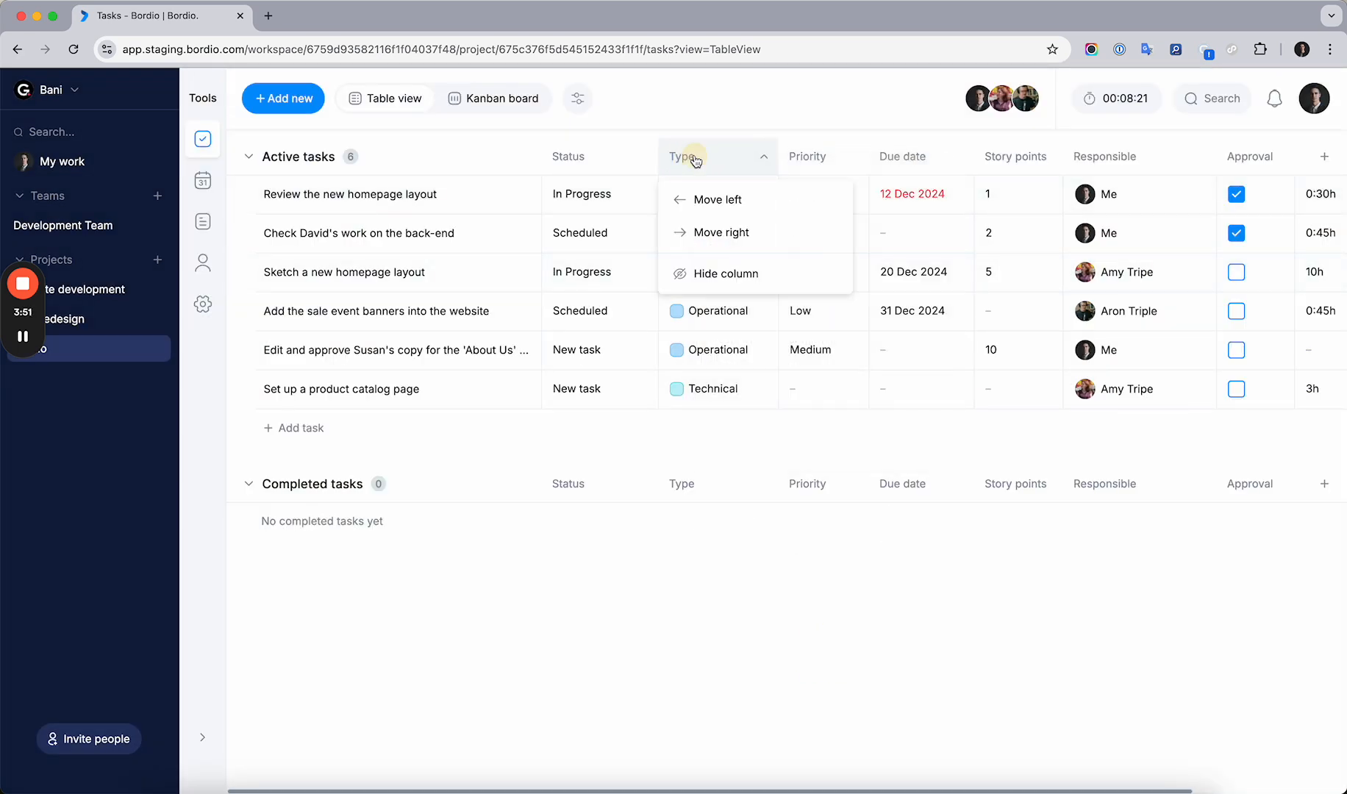
{"action": "left_click", "coordinate": [719, 232]}
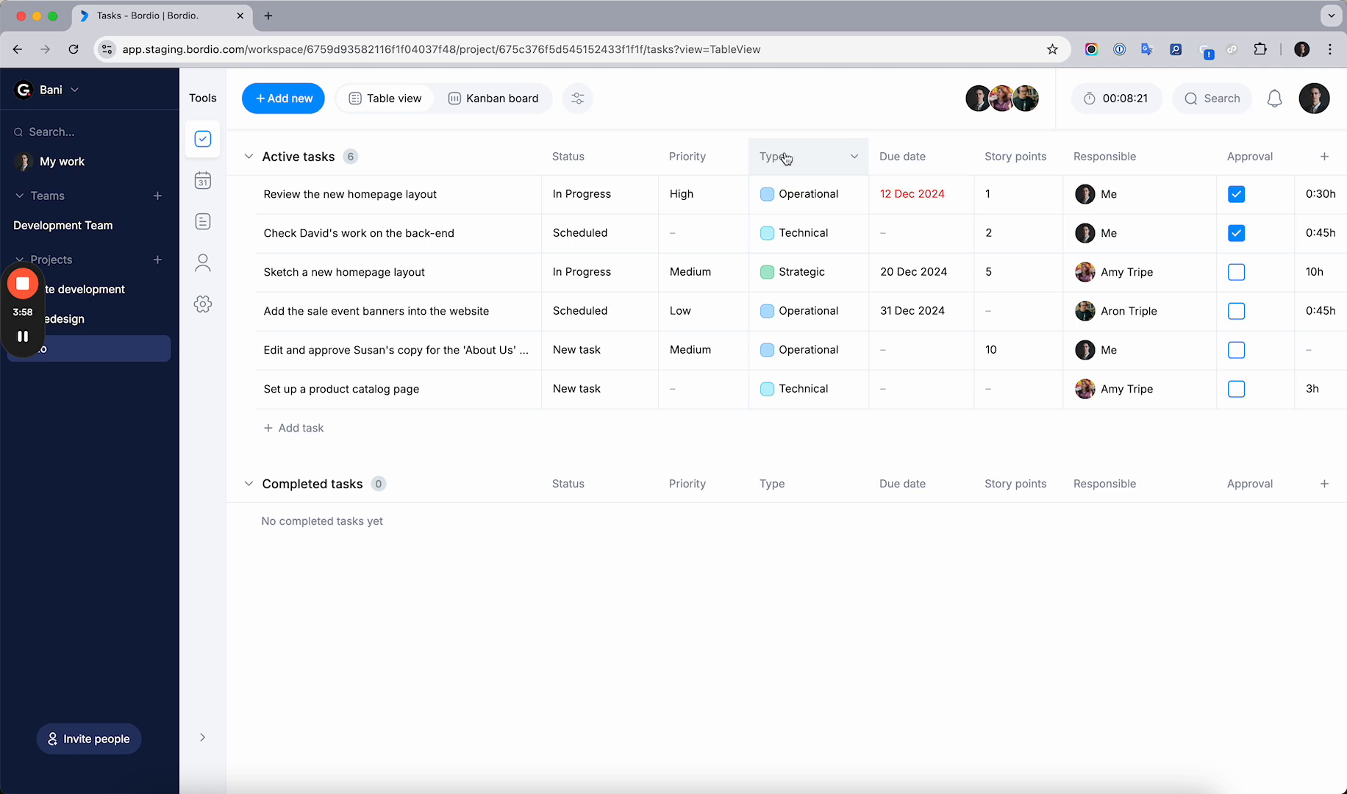
Hide the Priority column from the task table
{"action": "left_click", "coordinate": [702, 163]}
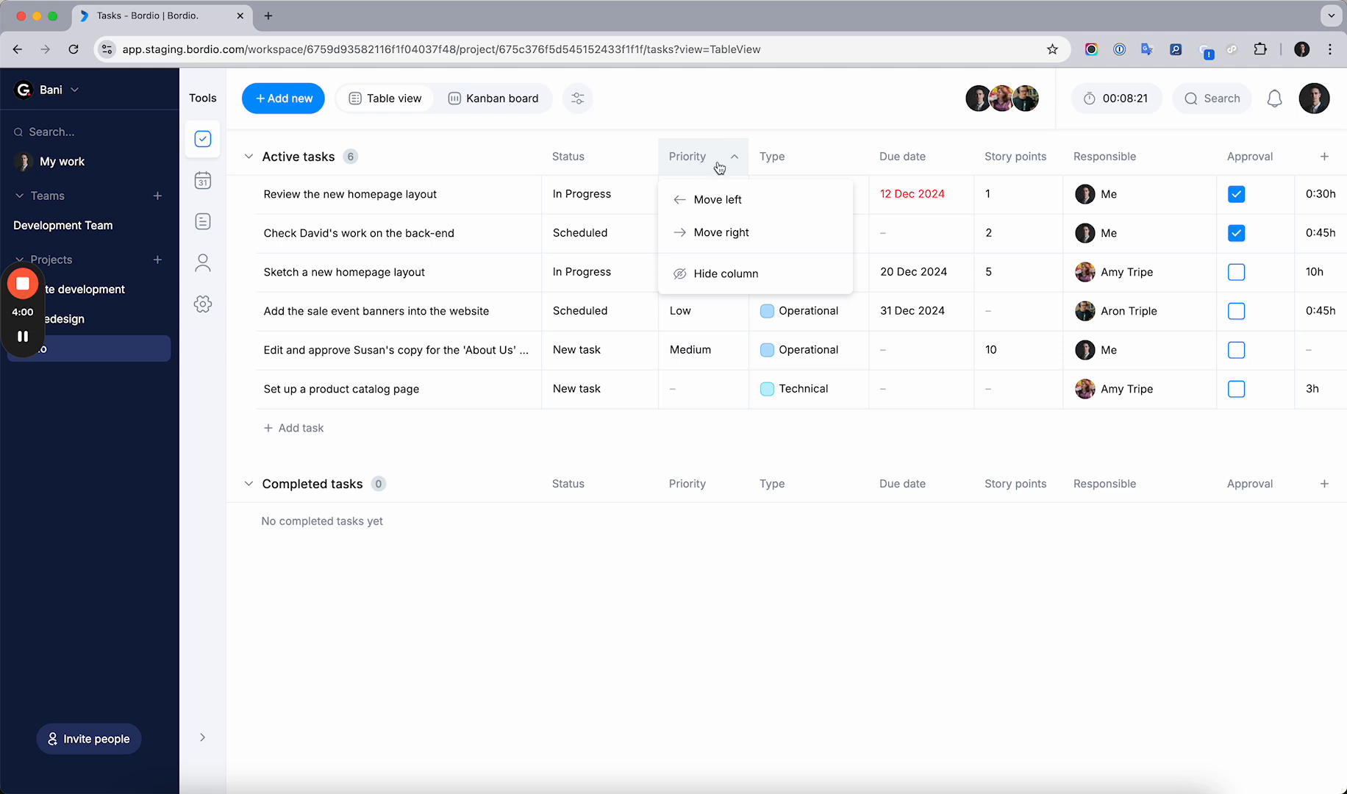
{"action": "left_click", "coordinate": [717, 274]}
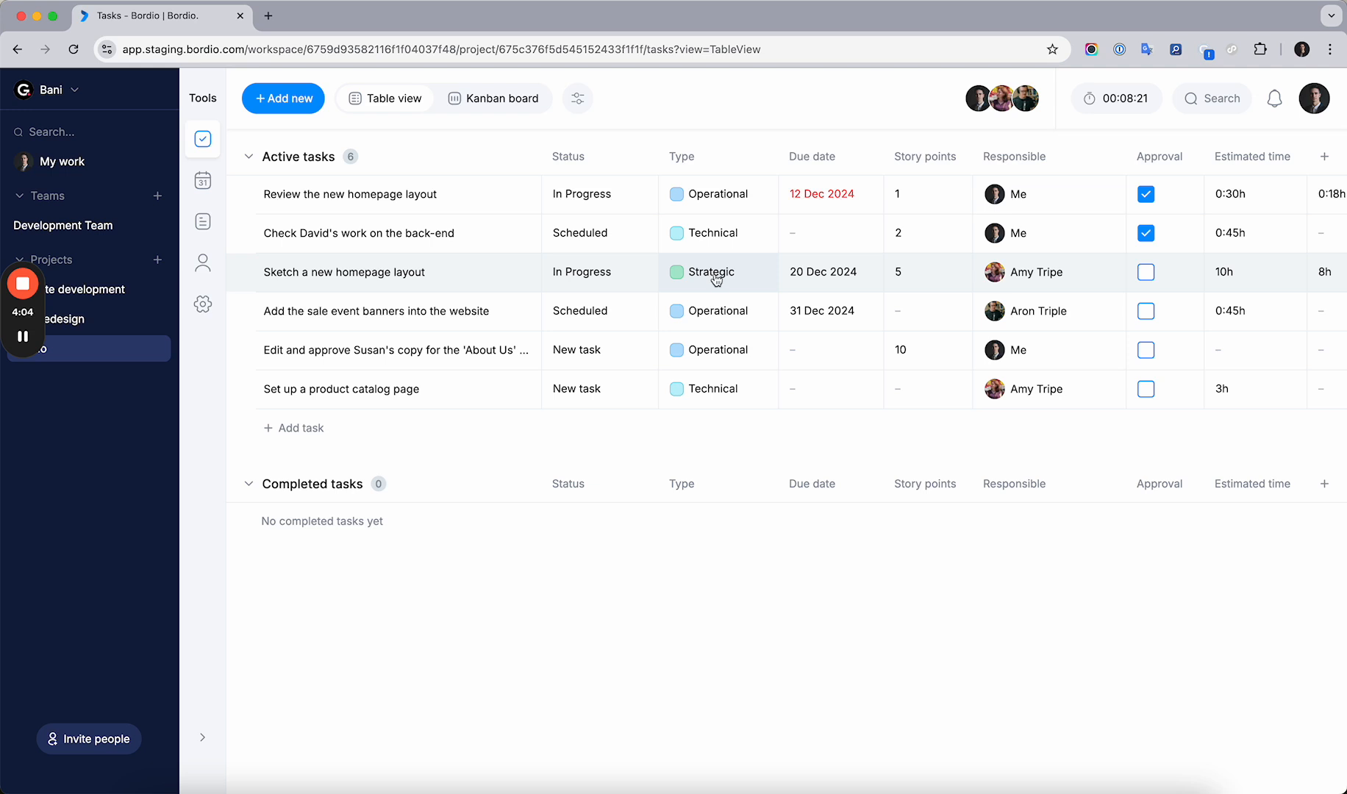
Start a new active task named "Another task for this project"
{"action": "left_click", "coordinate": [314, 430]}
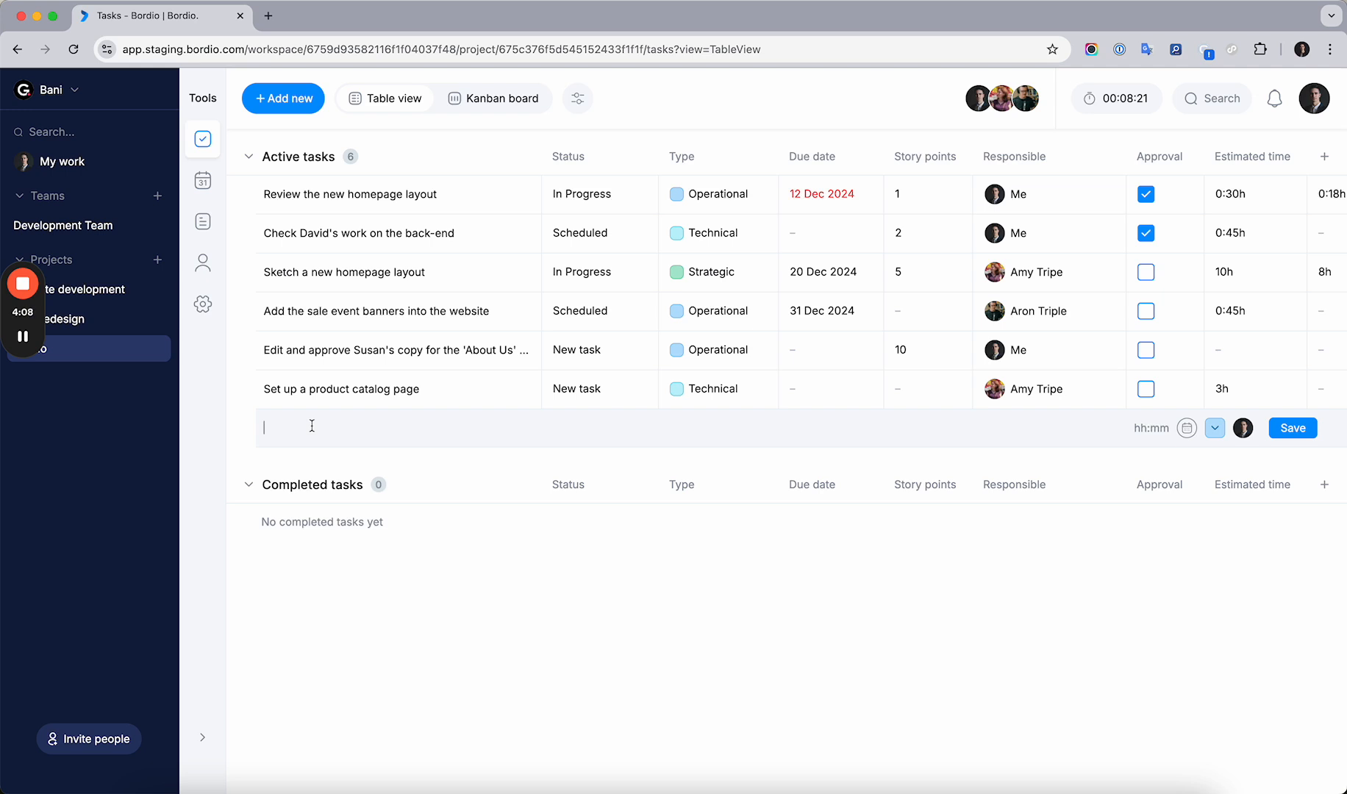
{"action": "type", "text": "Another task for this project"}
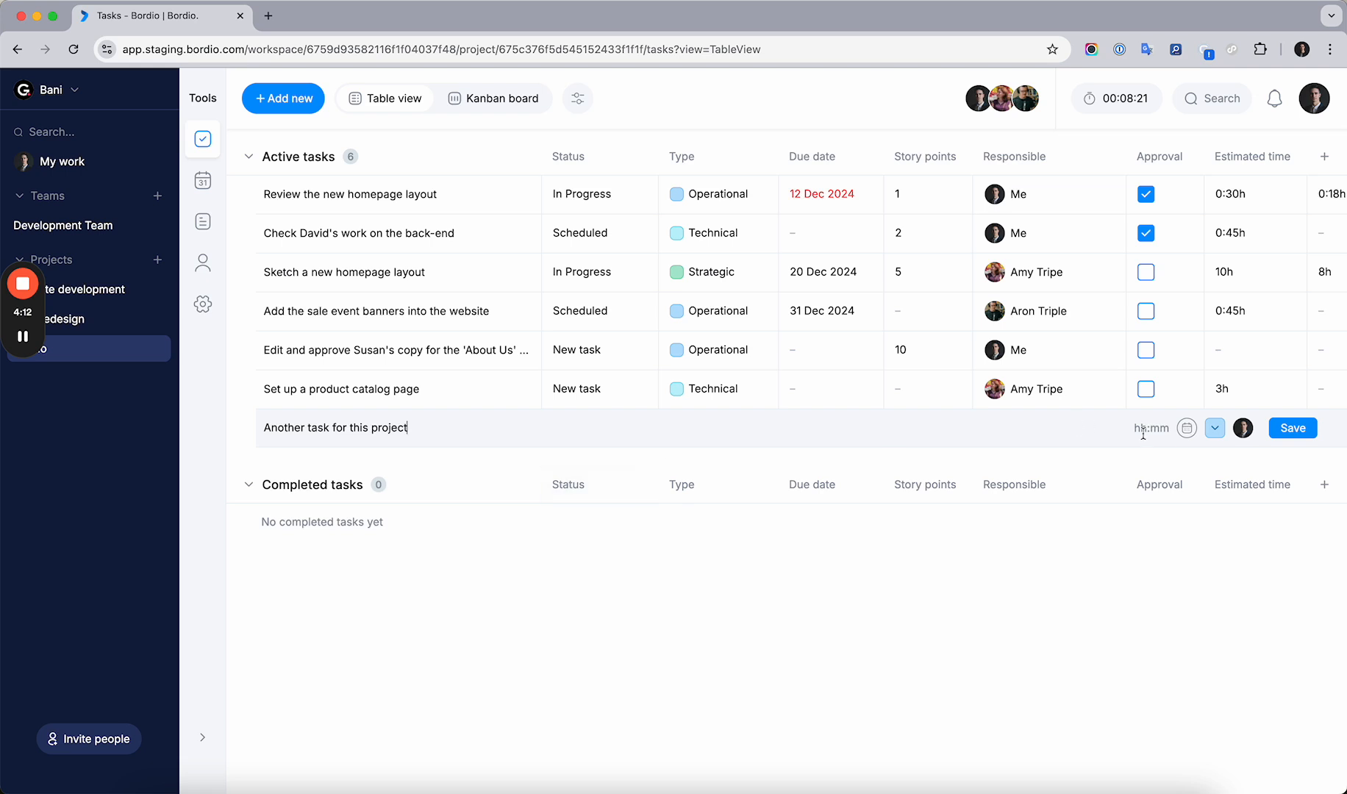
Give the new task an estimated time of 30 min and a due date of 25 Dec 2024
{"action": "left_click", "coordinate": [1151, 428]}
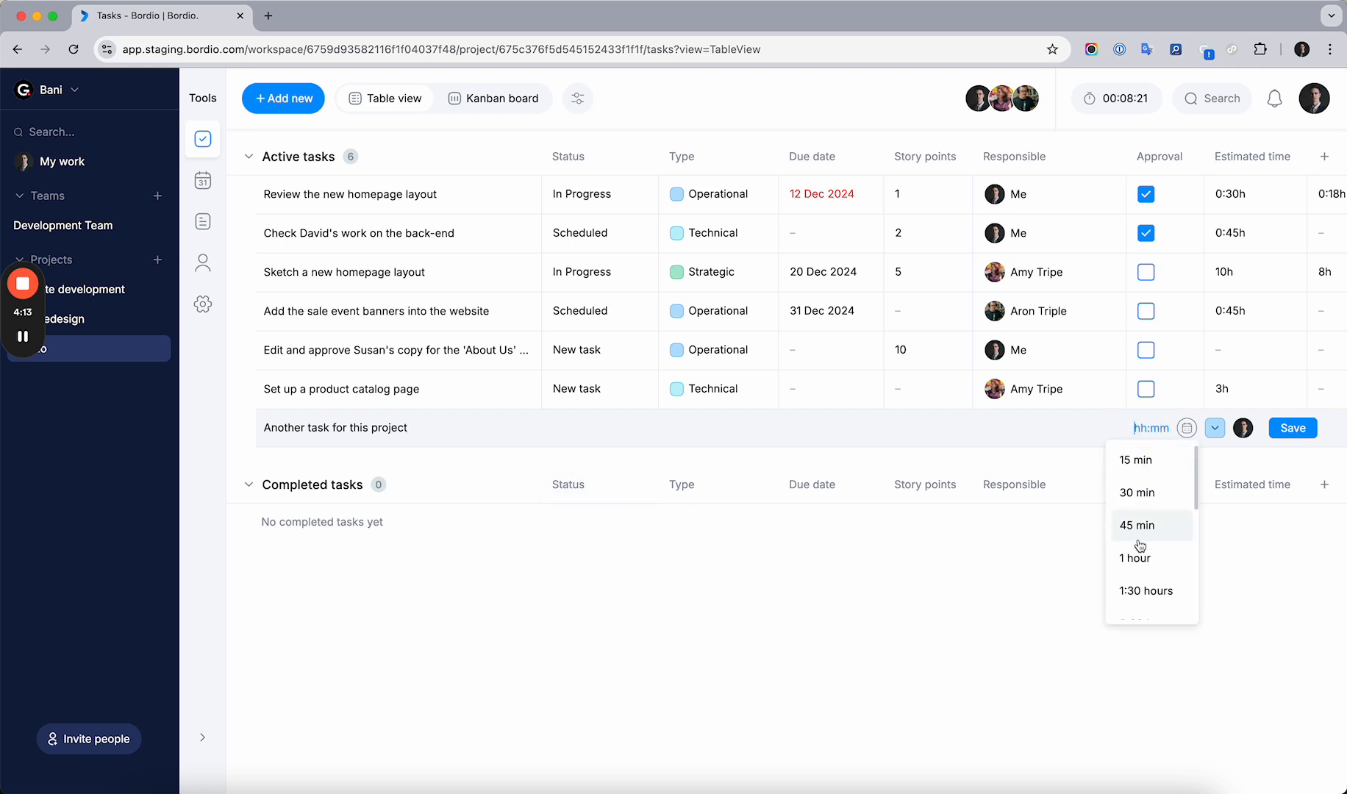
{"action": "left_click", "coordinate": [1151, 492]}
{"action": "left_click", "coordinate": [1186, 428]}
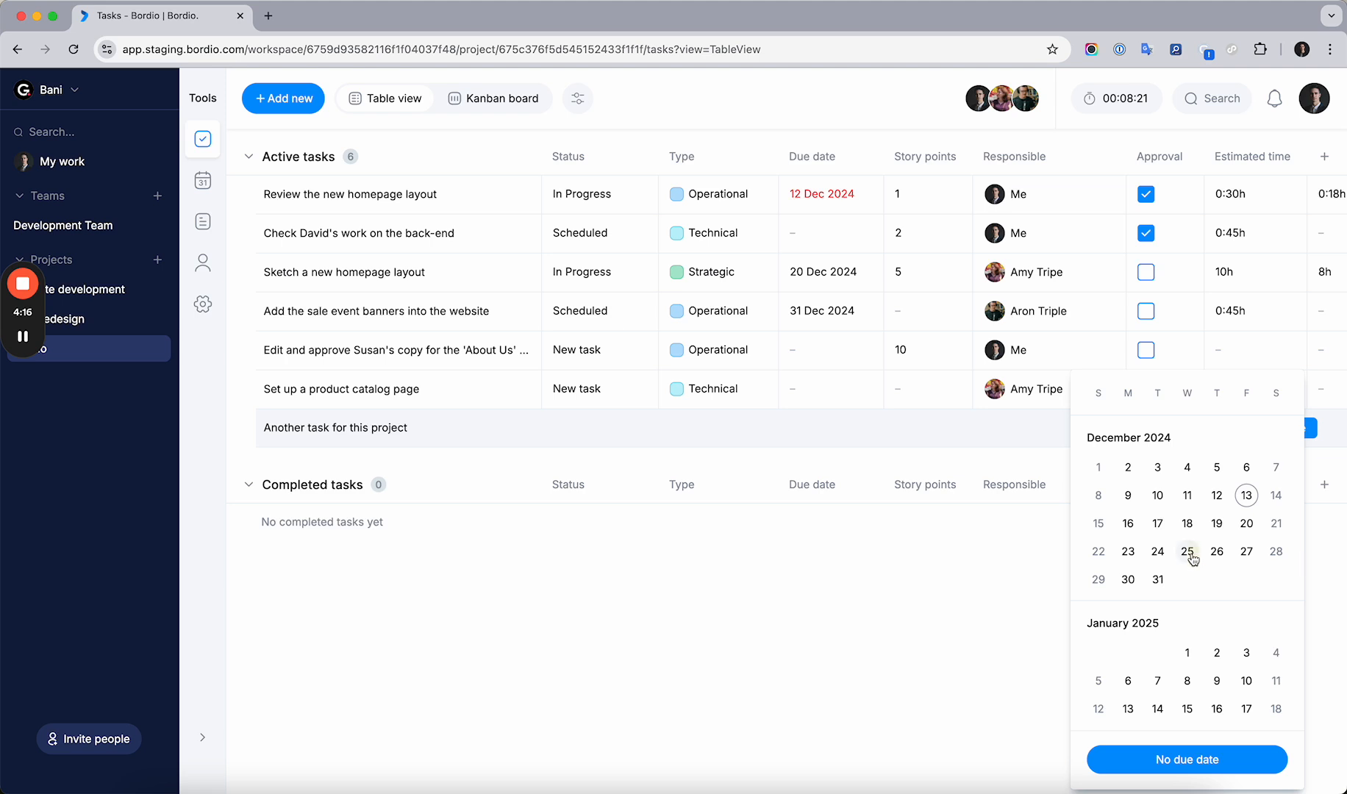
{"action": "left_click", "coordinate": [1188, 552]}
Set the new task's type to Strategic, assign it to the person responsible for the product catalog task, and save it
{"action": "left_click", "coordinate": [1215, 428]}
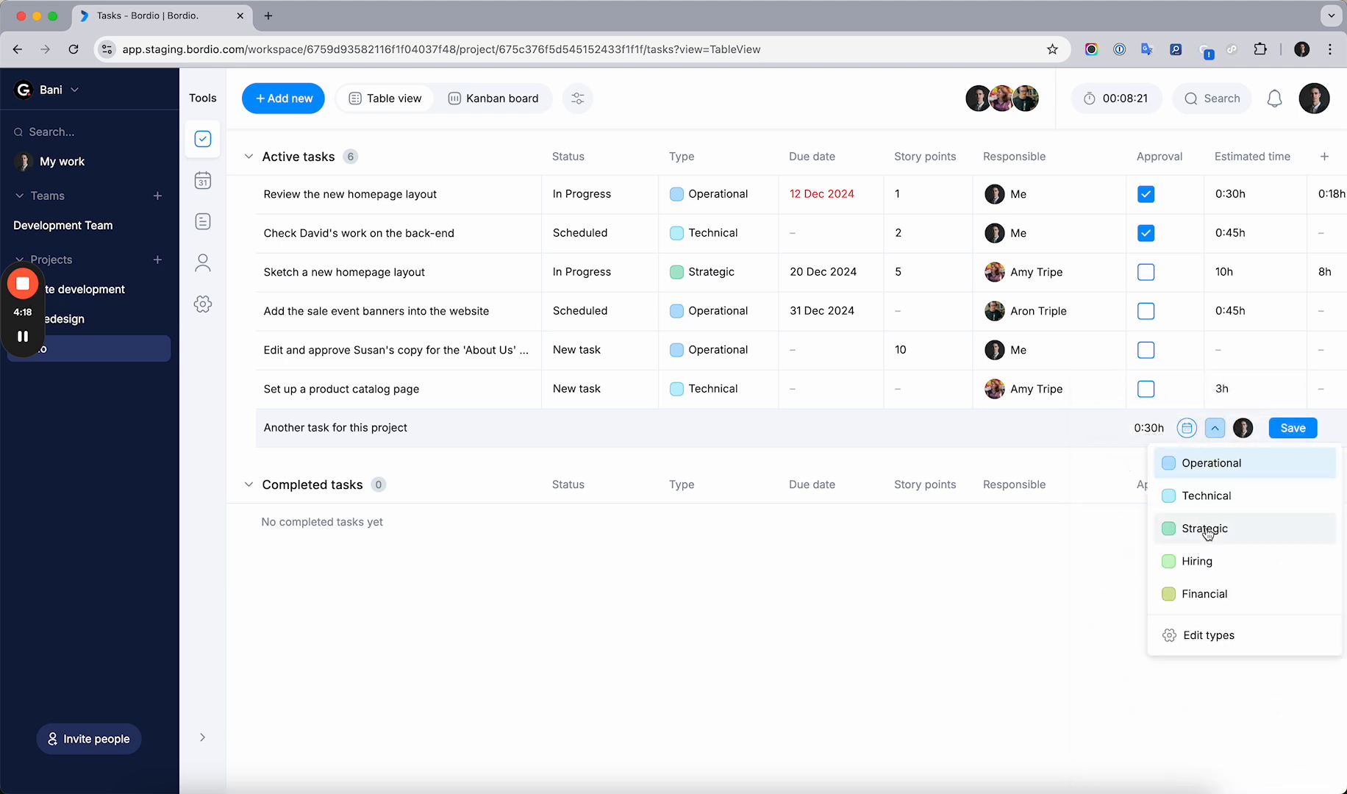
{"action": "left_click", "coordinate": [1207, 529]}
{"action": "left_click", "coordinate": [1243, 428]}
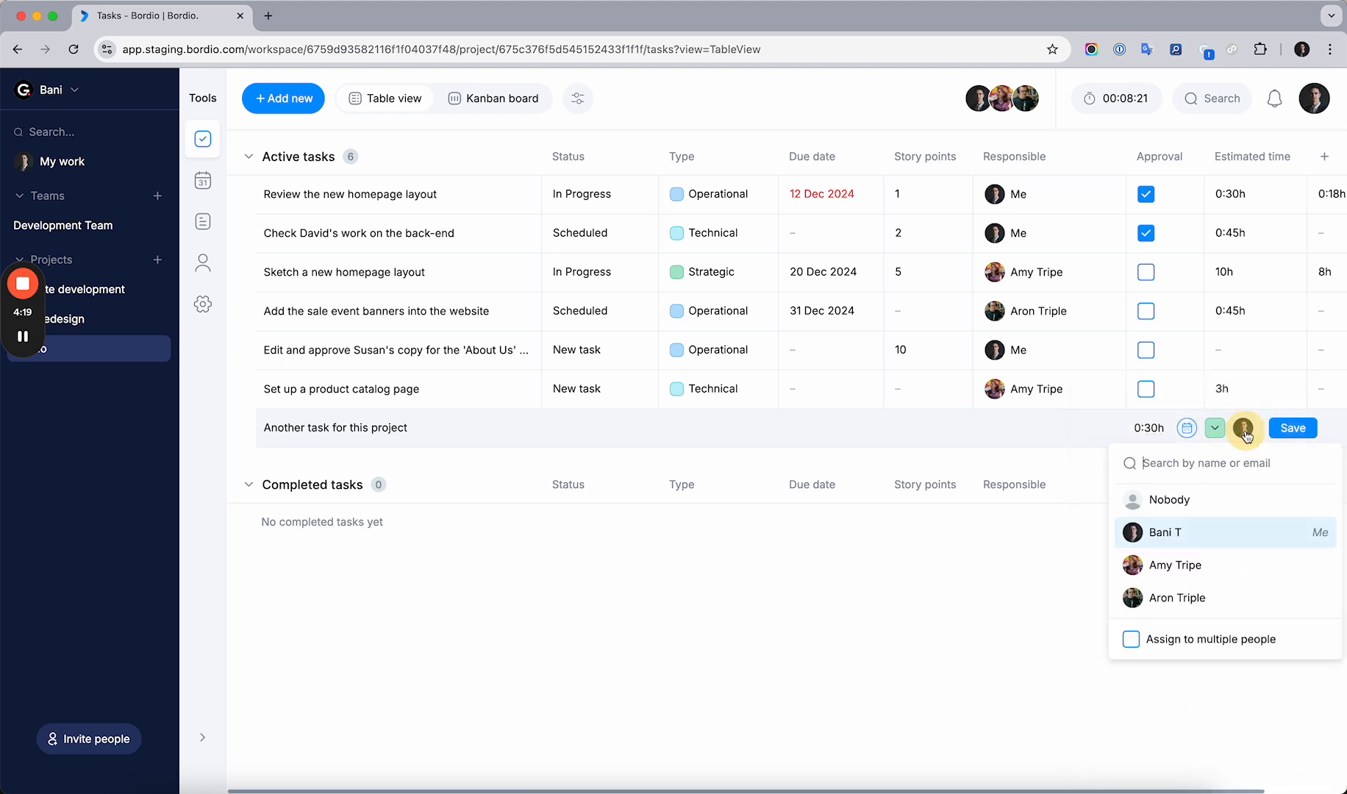
{"action": "left_click", "coordinate": [1190, 569]}
{"action": "left_click", "coordinate": [1289, 428]}
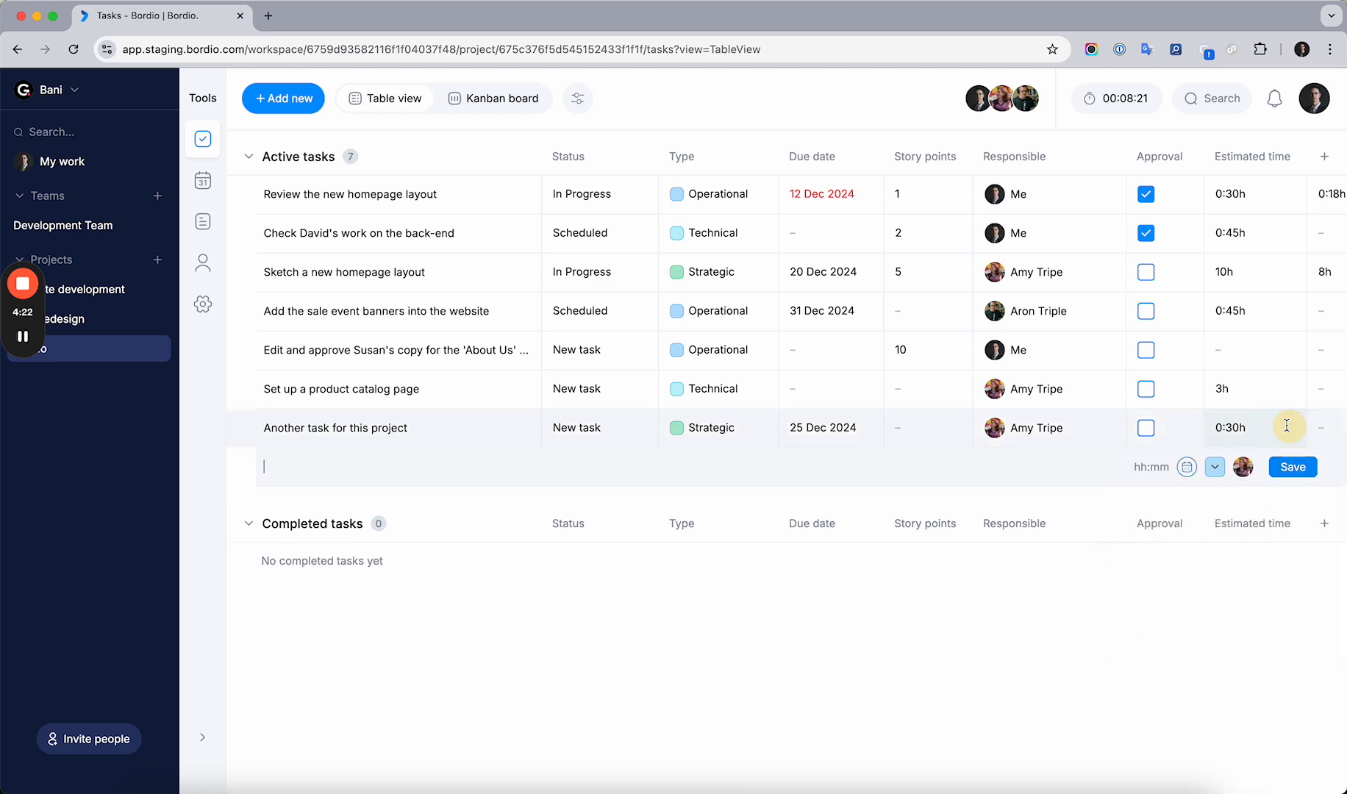
{"action": "scroll", "coordinate": [1206, 393], "scroll_direction": "right", "scroll_amount": 2}
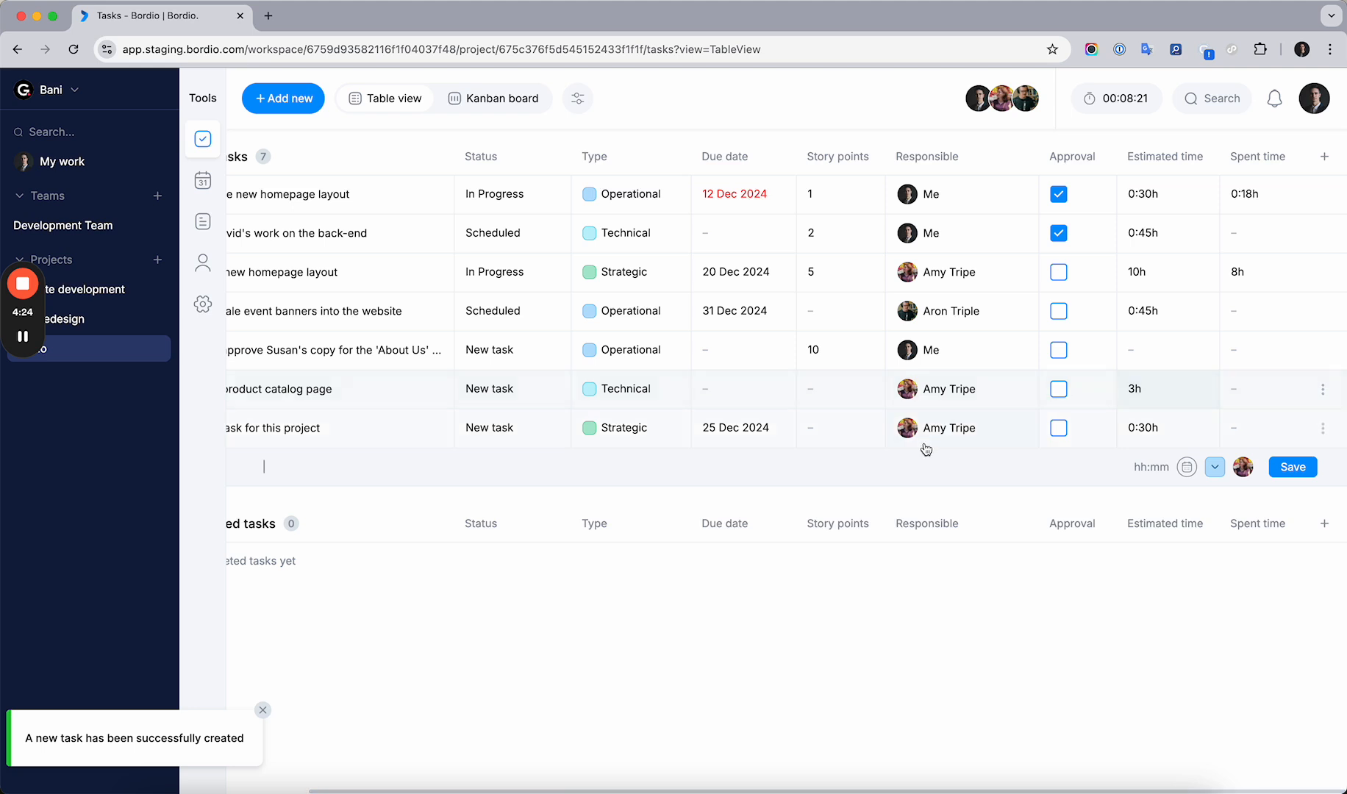
{"action": "left_click", "coordinate": [965, 553]}
{"action": "scroll", "coordinate": [987, 417], "scroll_direction": "left", "scroll_amount": 2}
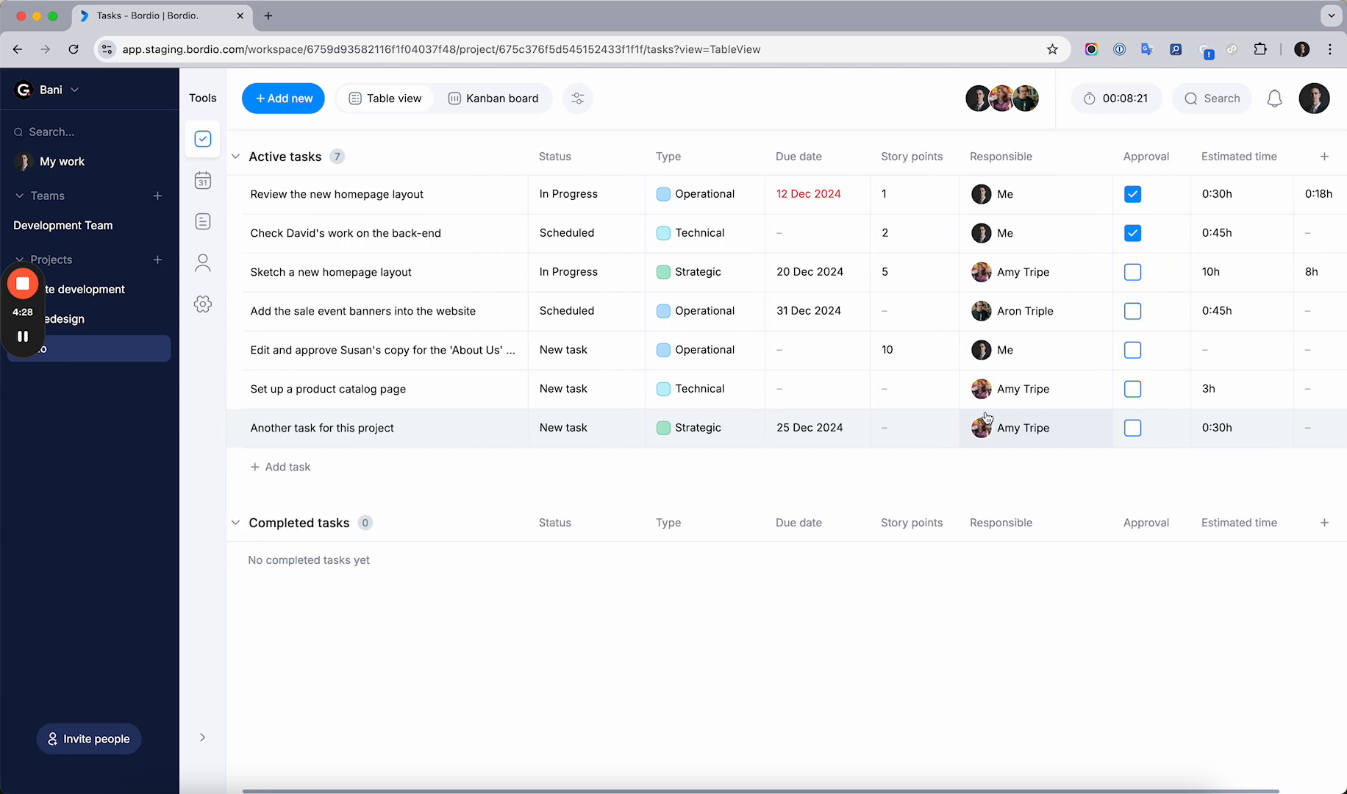
{"action": "scroll", "coordinate": [986, 418], "scroll_direction": "right", "scroll_amount": 2}
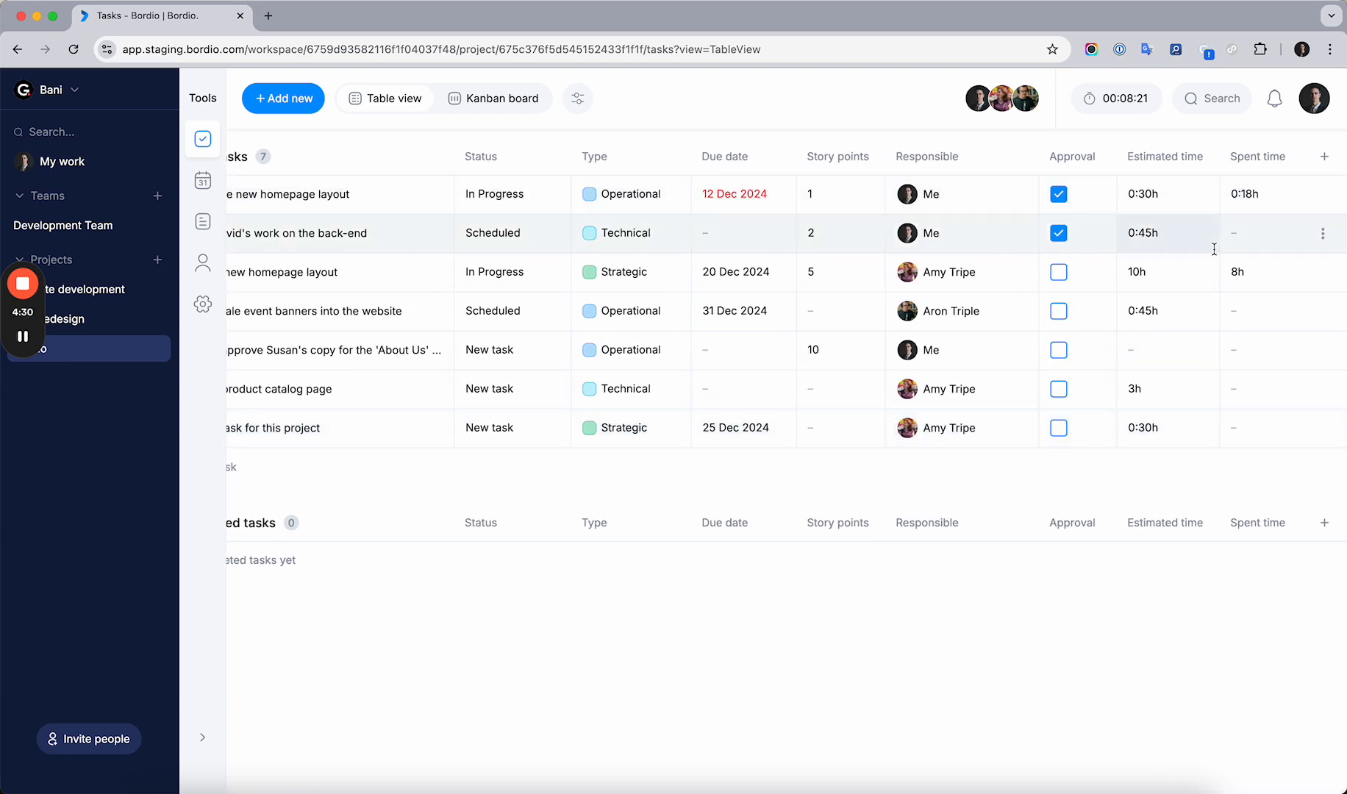
{"action": "scroll", "coordinate": [1205, 245], "scroll_direction": "left", "scroll_amount": 2}
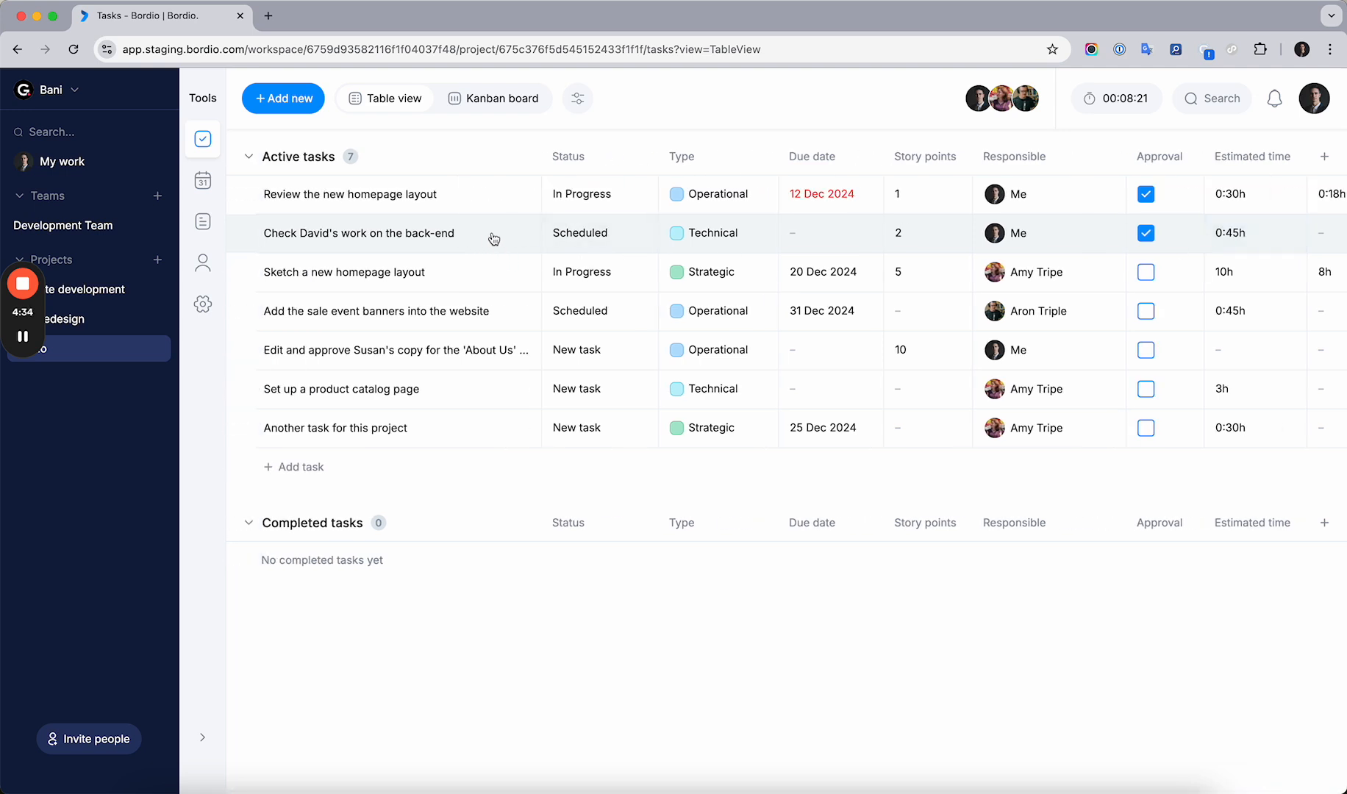
Change the status of the second active task to In Progress
{"action": "left_click", "coordinate": [1022, 233]}
{"action": "left_click", "coordinate": [1024, 234]}
{"action": "scroll", "coordinate": [641, 230], "scroll_direction": "right", "scroll_amount": 2}
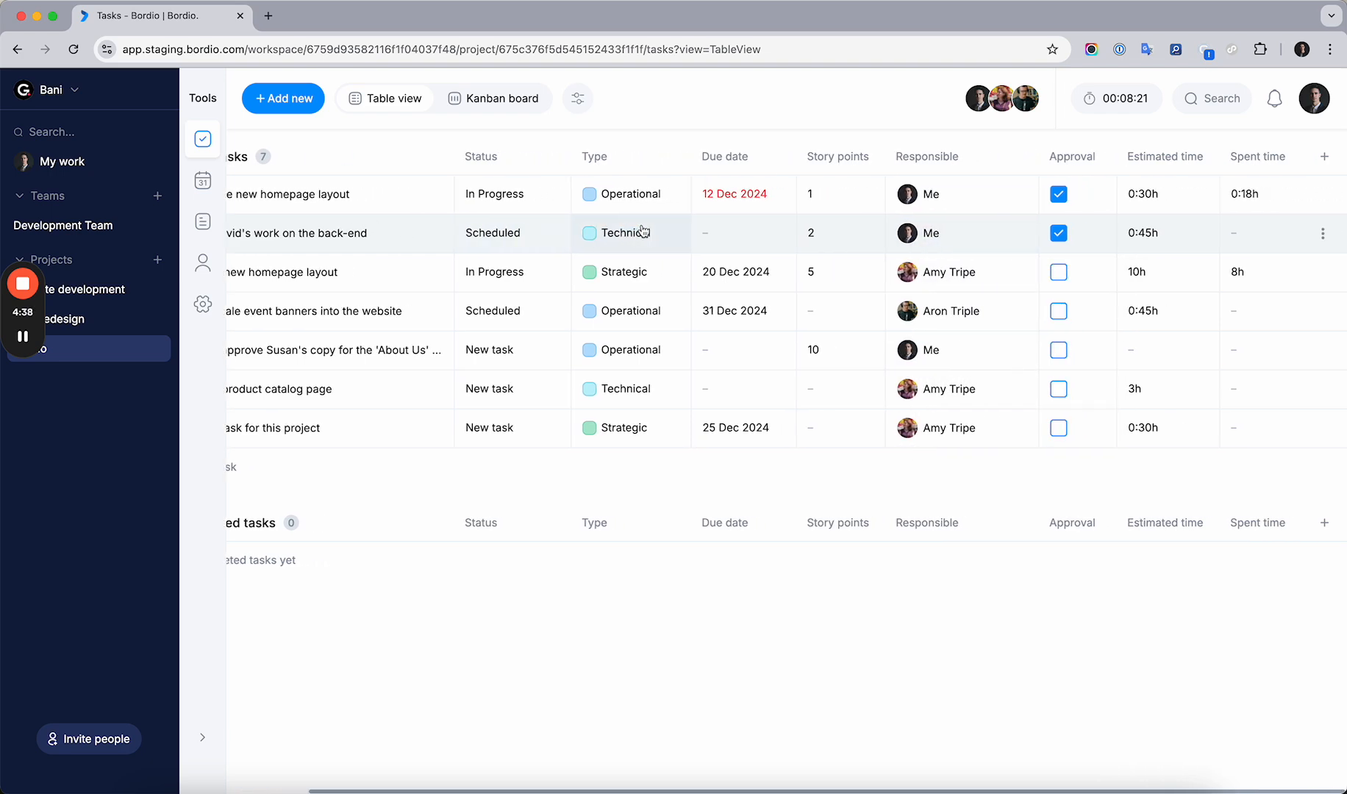
{"action": "scroll", "coordinate": [640, 232], "scroll_direction": "left", "scroll_amount": 2}
{"action": "left_click", "coordinate": [589, 239]}
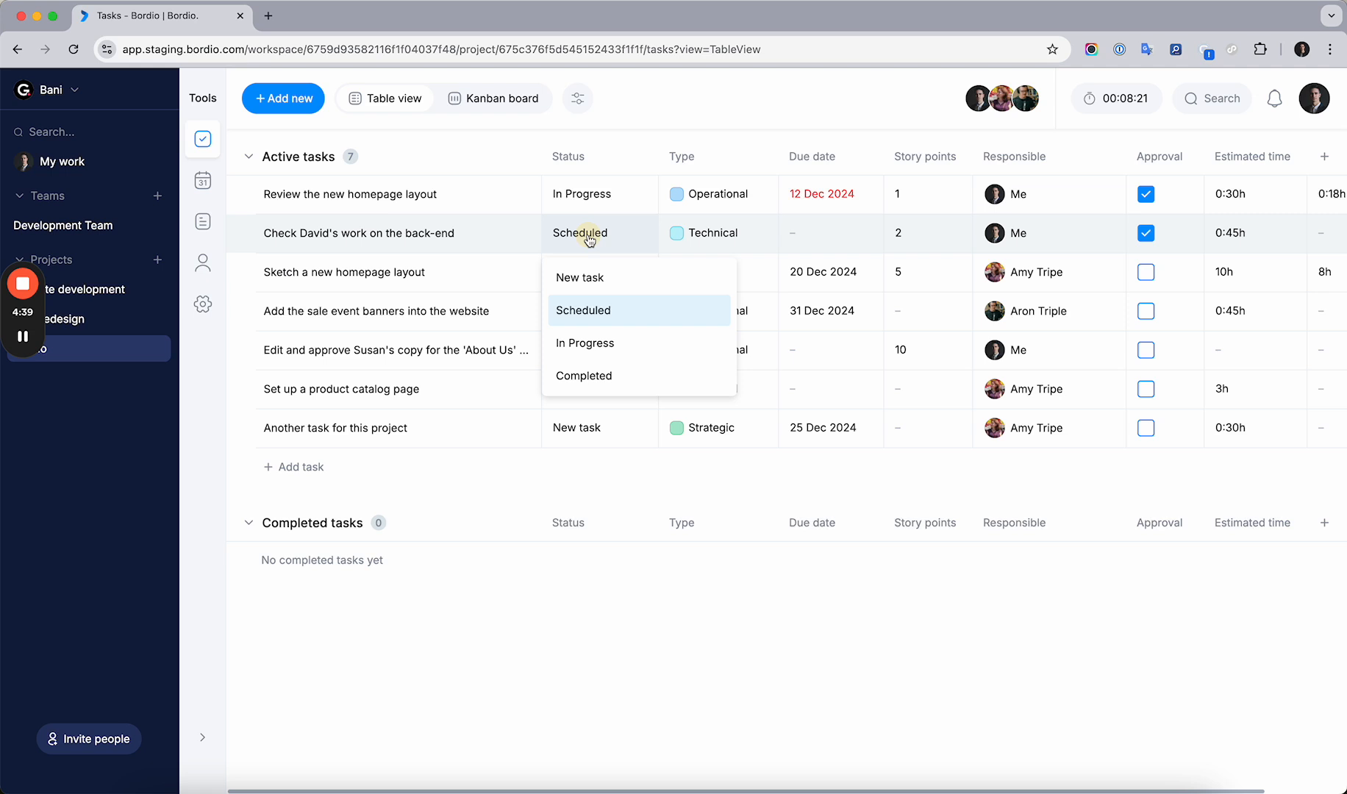
{"action": "left_click", "coordinate": [582, 344]}
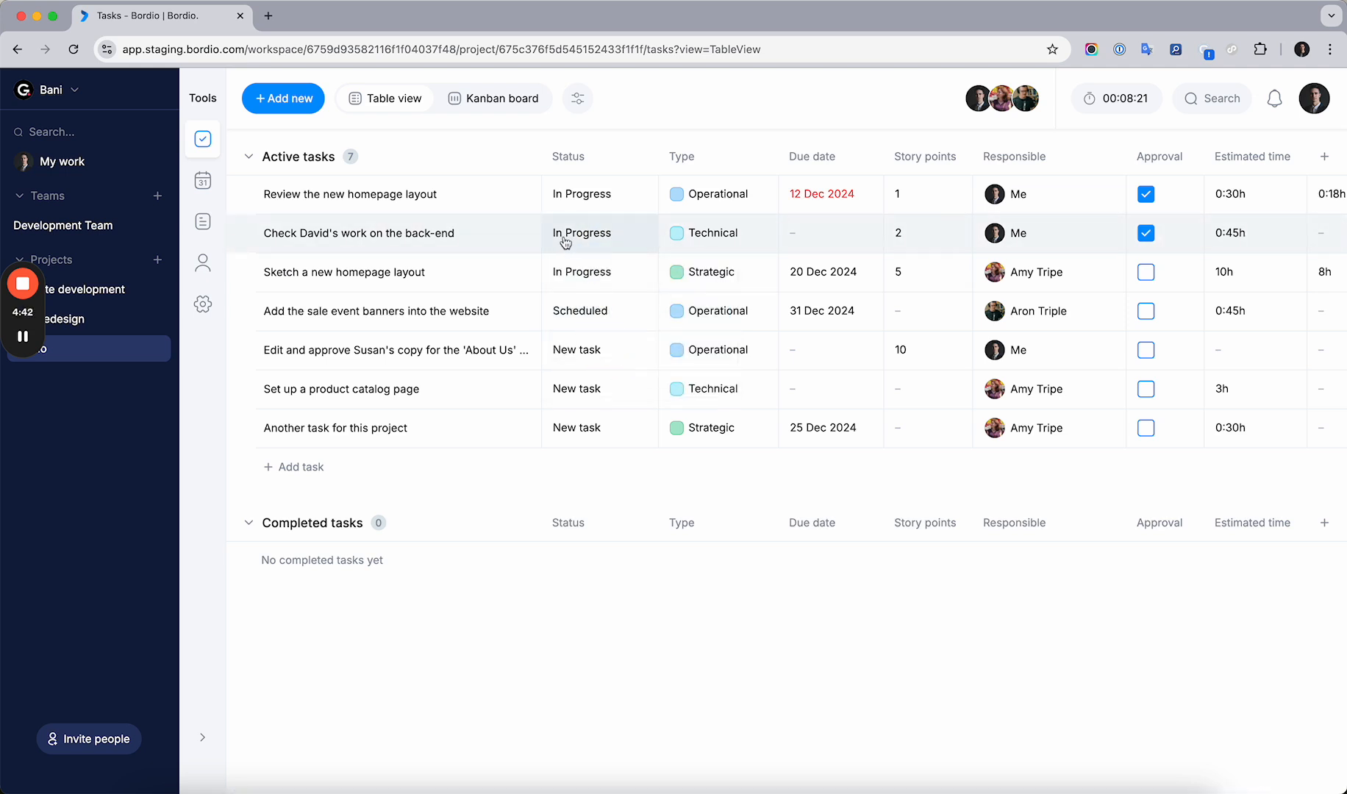
Start the timer on the second active task
{"action": "right_click", "coordinate": [481, 223]}
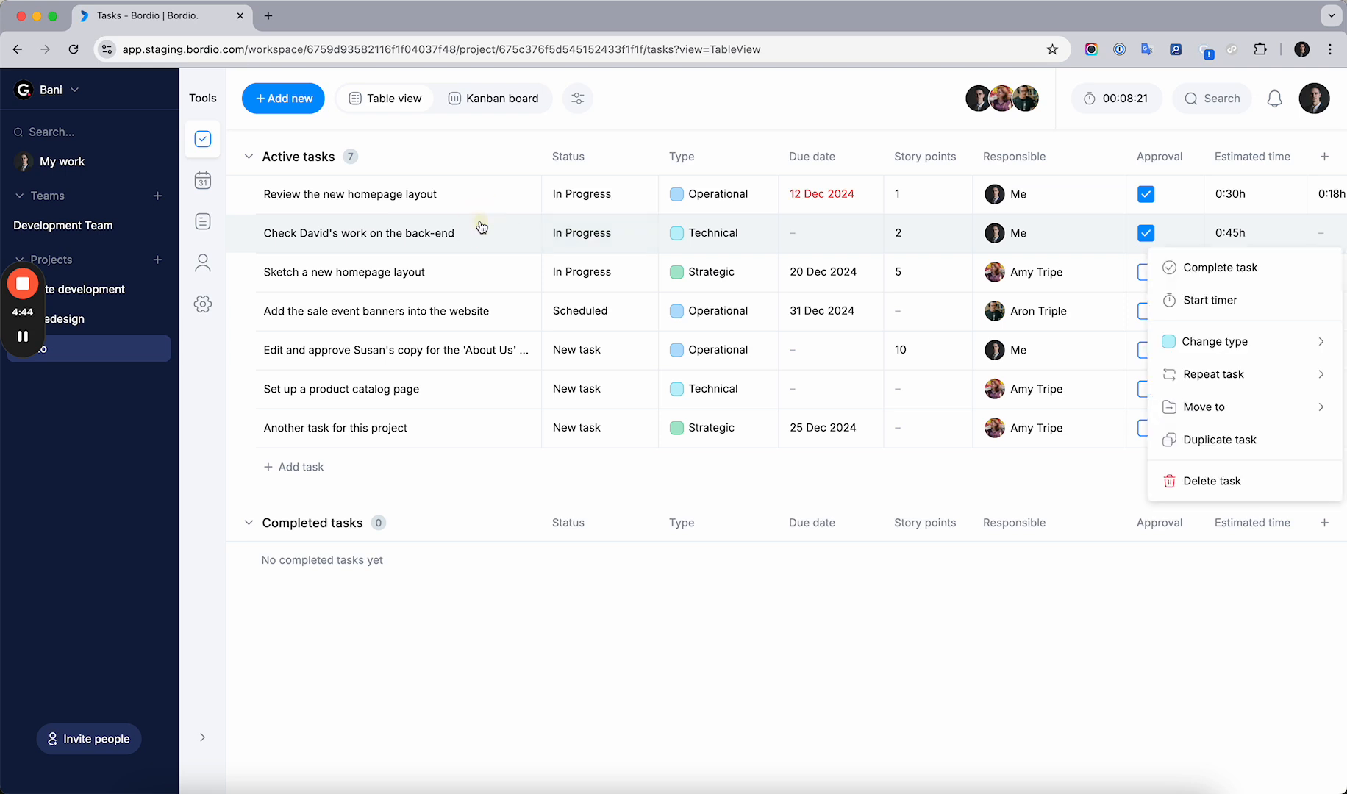
{"action": "left_click", "coordinate": [1235, 299]}
{"action": "scroll", "coordinate": [1215, 296], "scroll_direction": "right", "scroll_amount": 3}
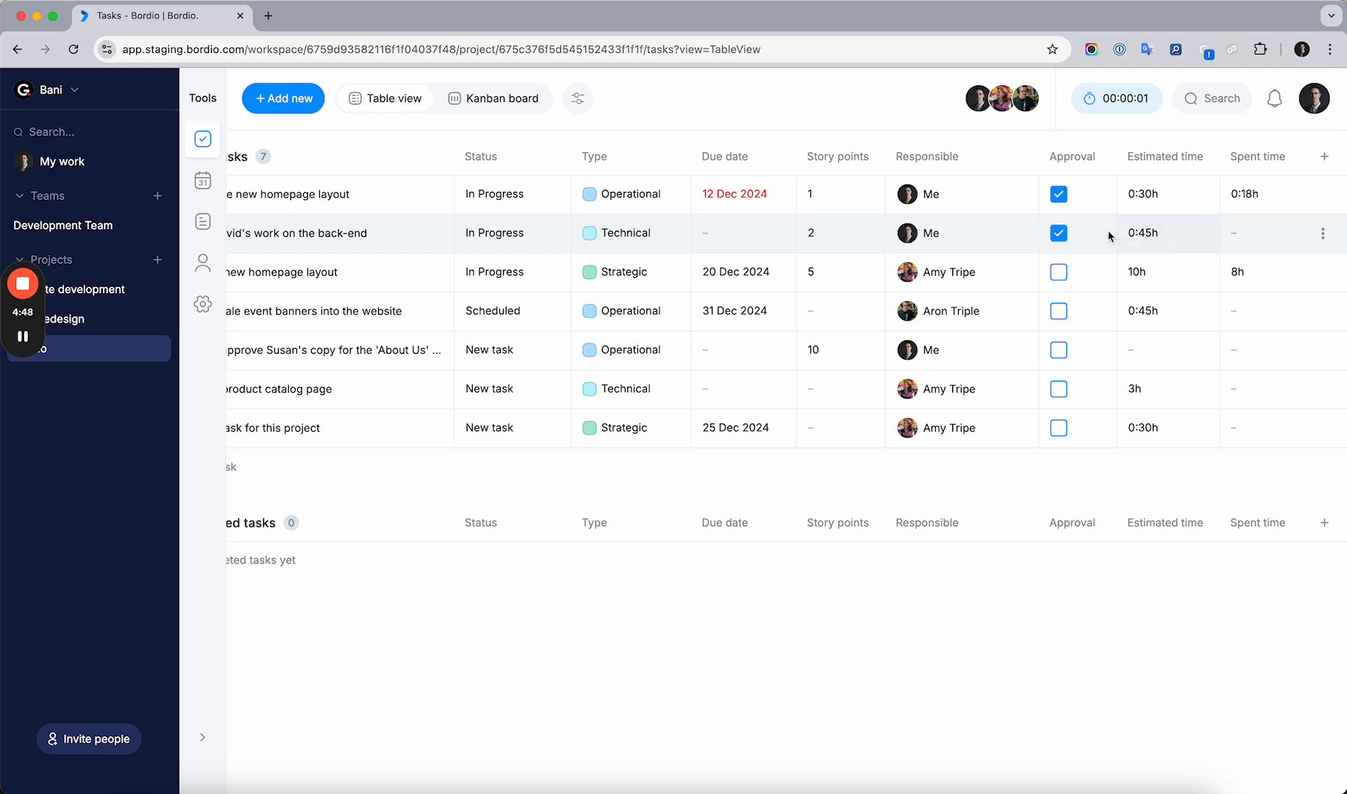
{"action": "scroll", "coordinate": [1109, 235], "scroll_direction": "left", "scroll_amount": 3}
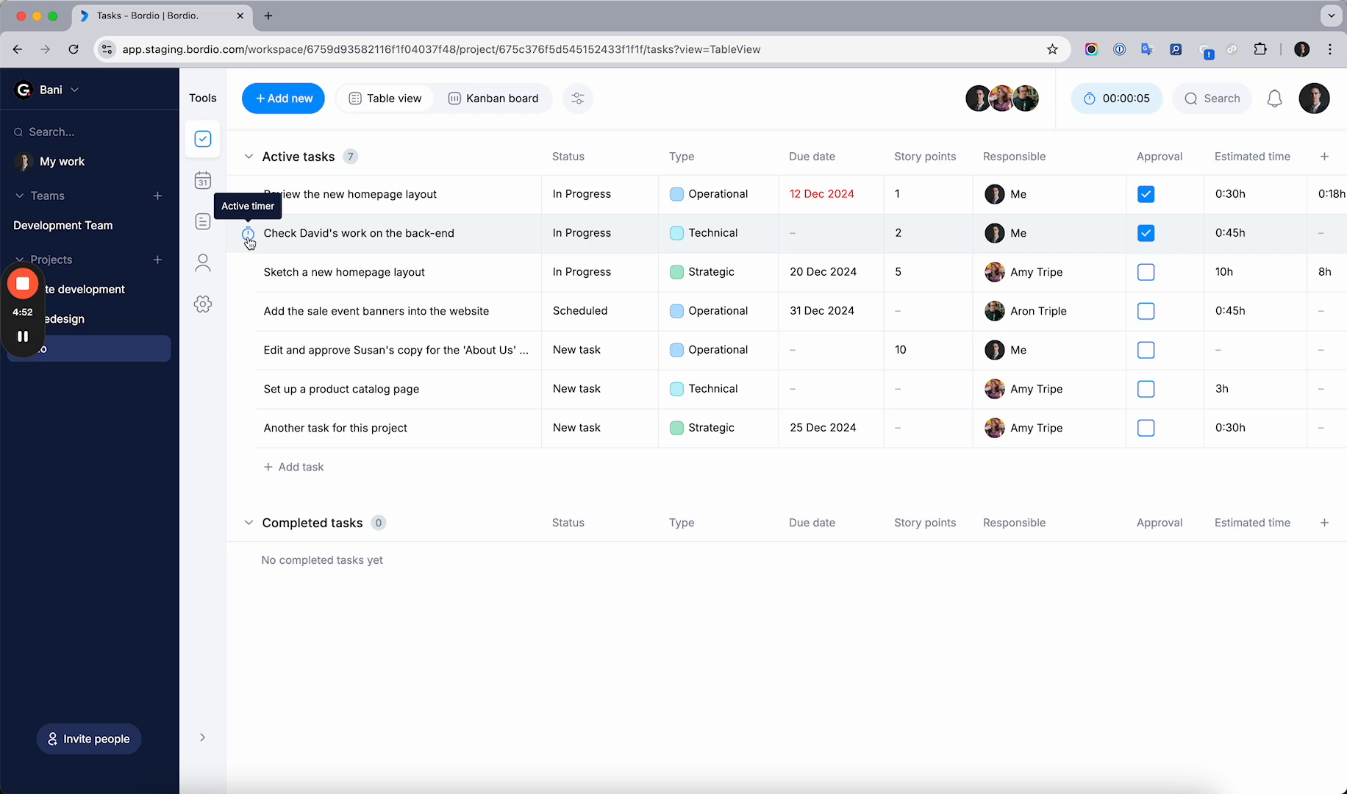
Stop the running timer on the back-end review task, enter 0:18 as the time spent manually, and save it as completed
{"action": "left_click", "coordinate": [1115, 110]}
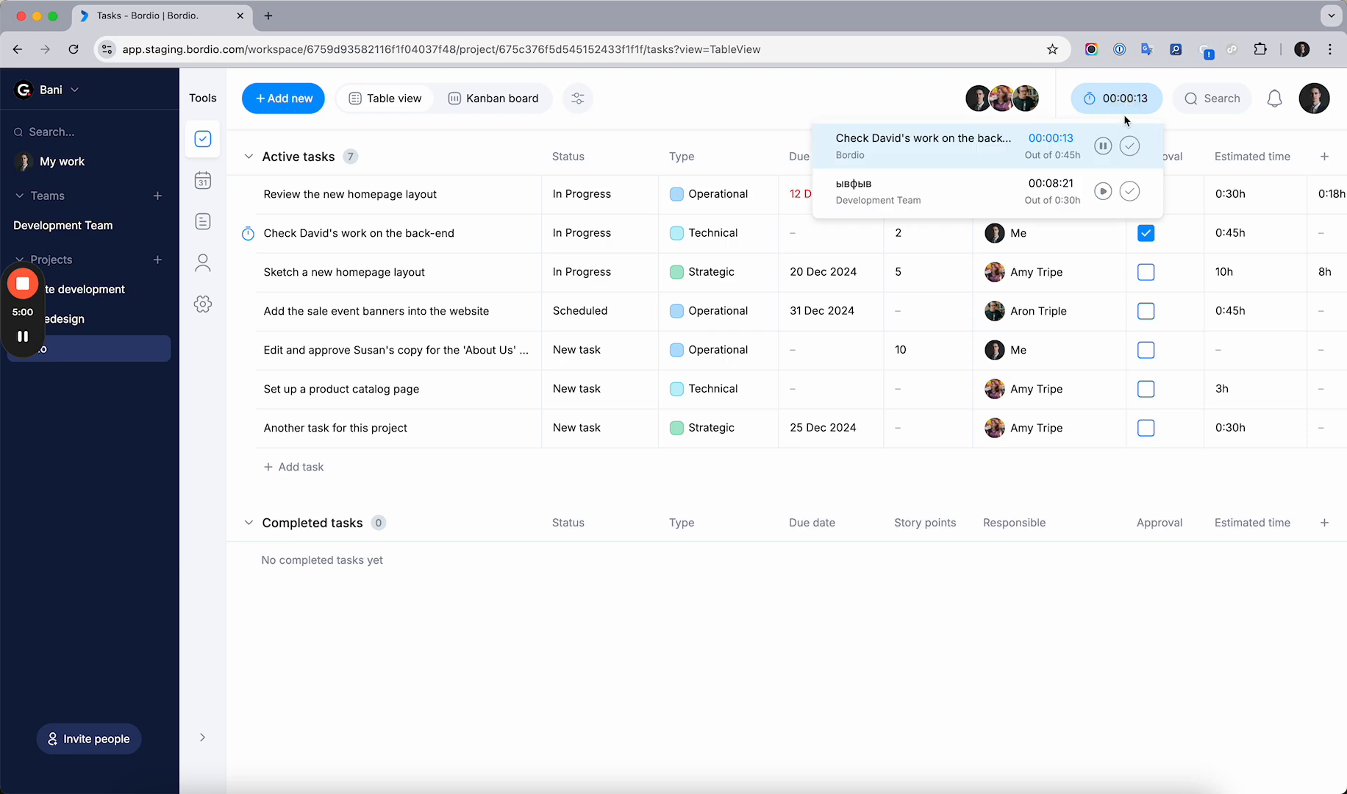
{"action": "left_click", "coordinate": [1129, 147]}
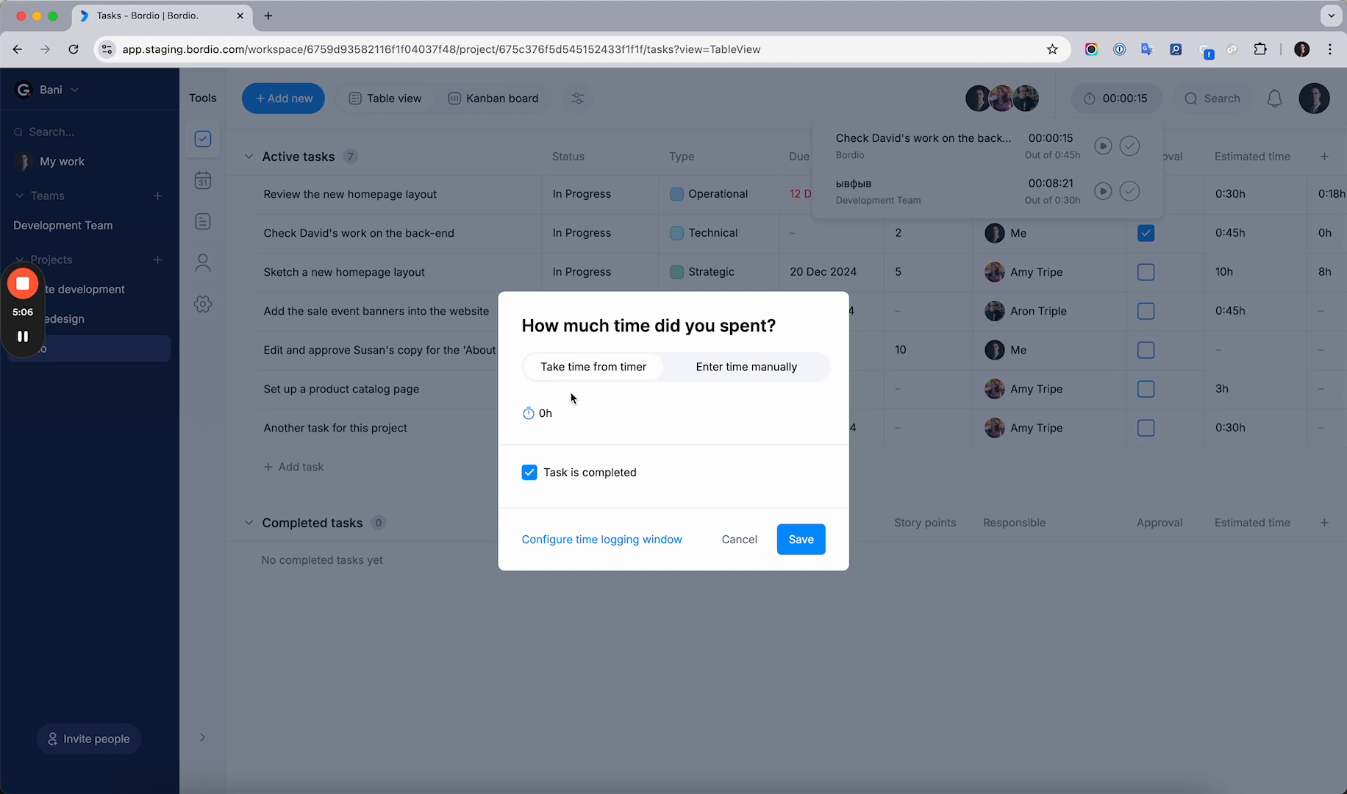
{"action": "double_click", "coordinate": [542, 415]}
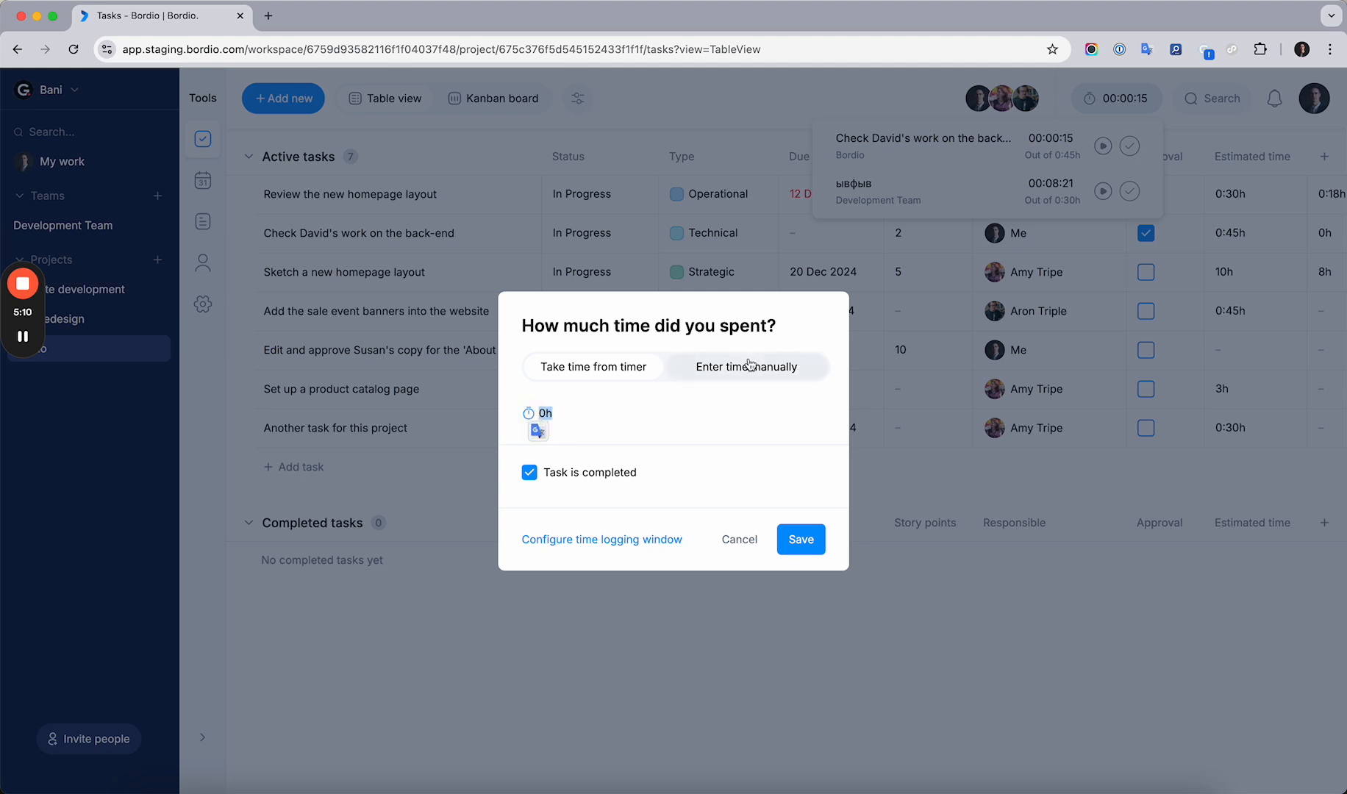
{"action": "left_click", "coordinate": [594, 373]}
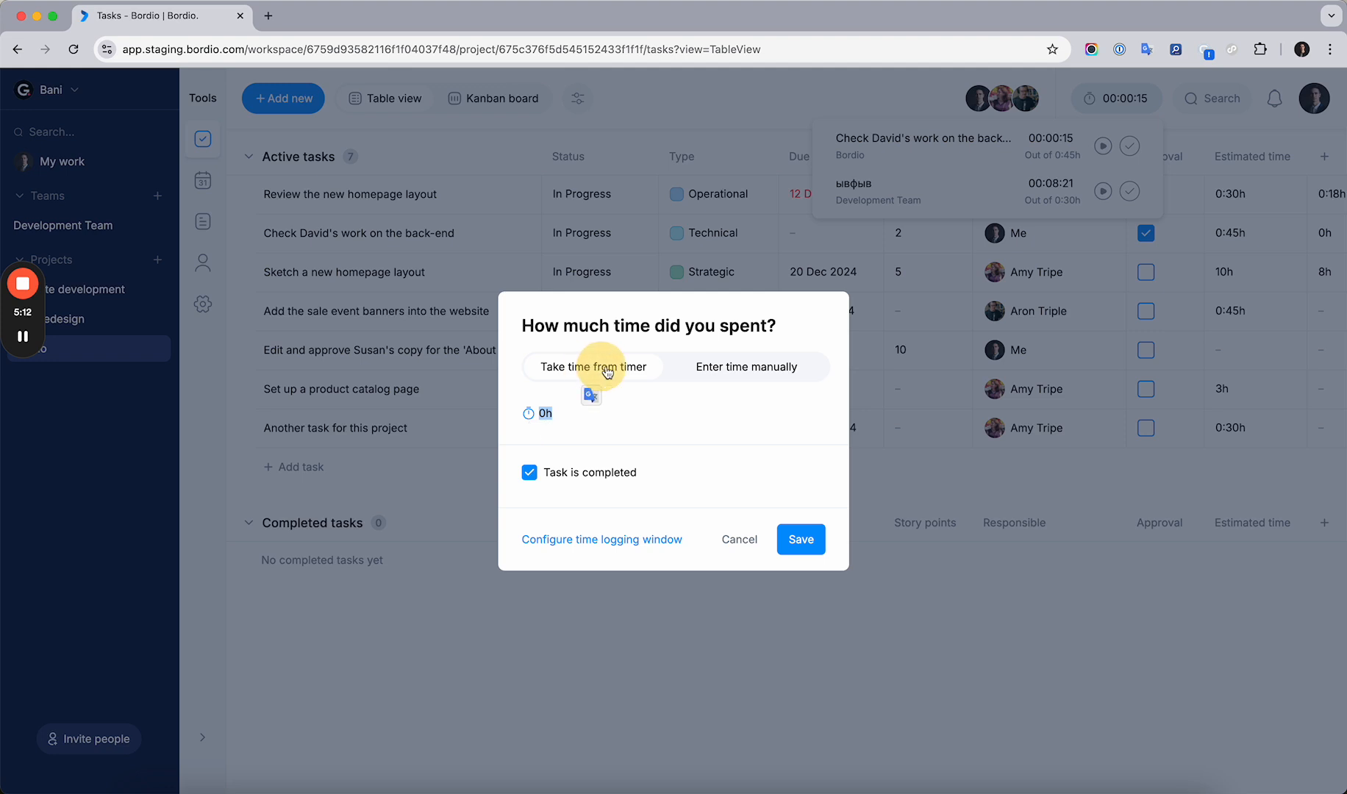
{"action": "left_click", "coordinate": [744, 375]}
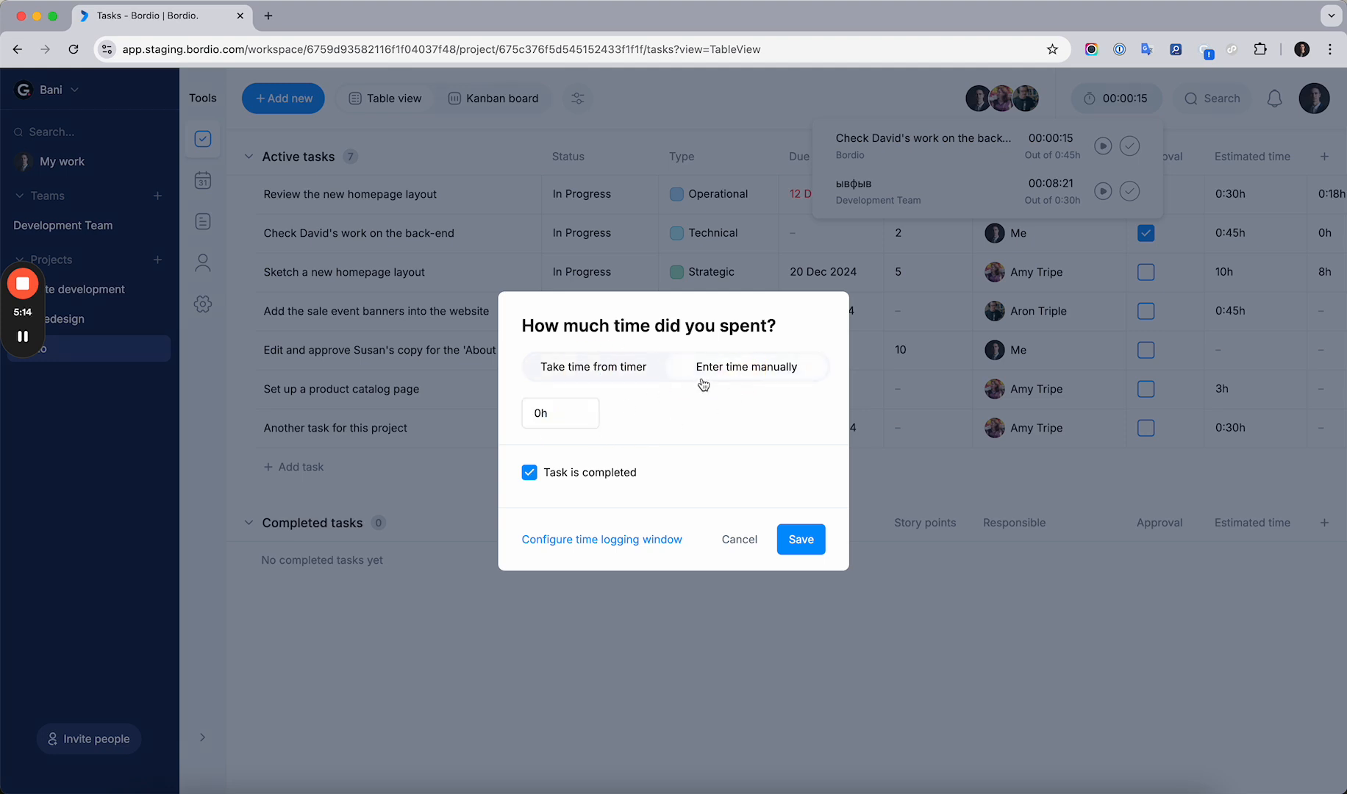
{"action": "left_click", "coordinate": [559, 413]}
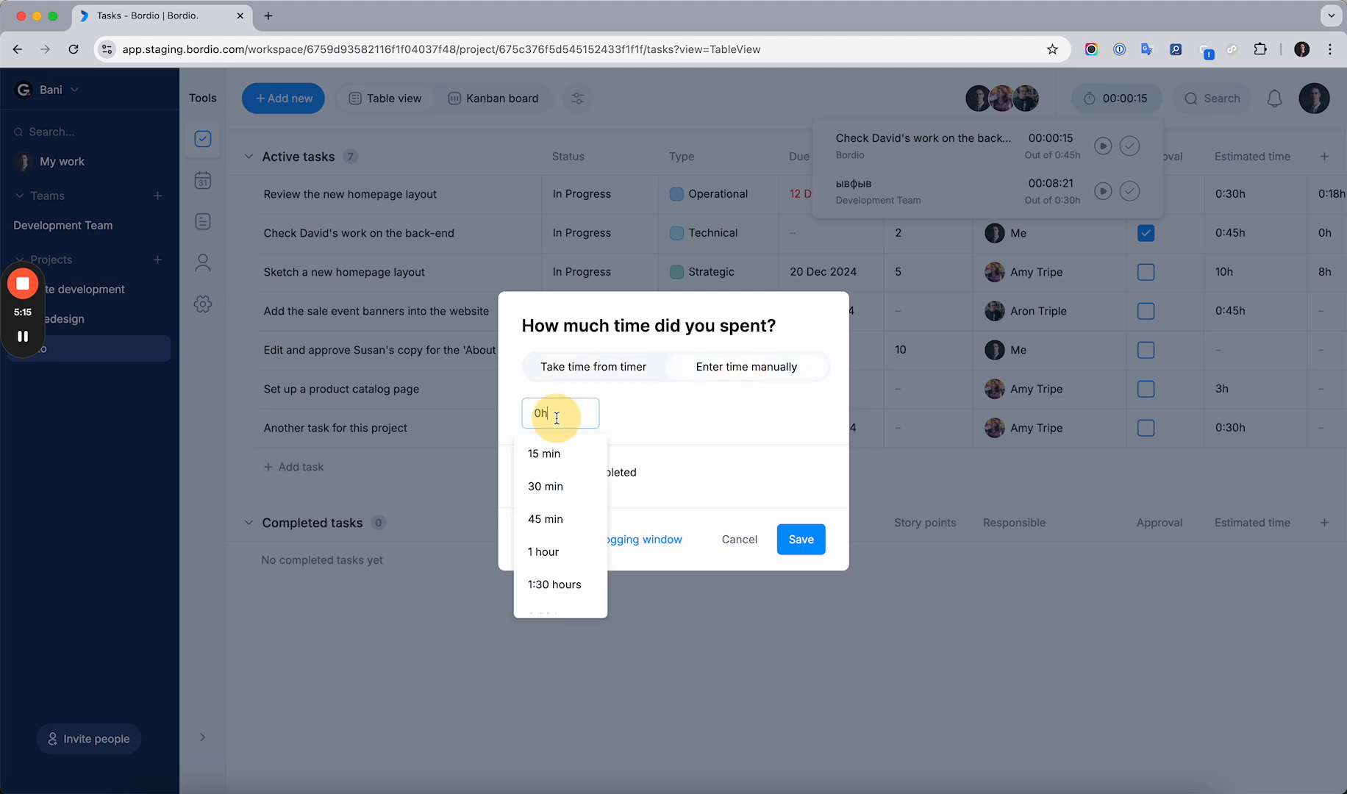
{"action": "left_click", "coordinate": [558, 463]}
{"action": "left_click", "coordinate": [551, 413]}
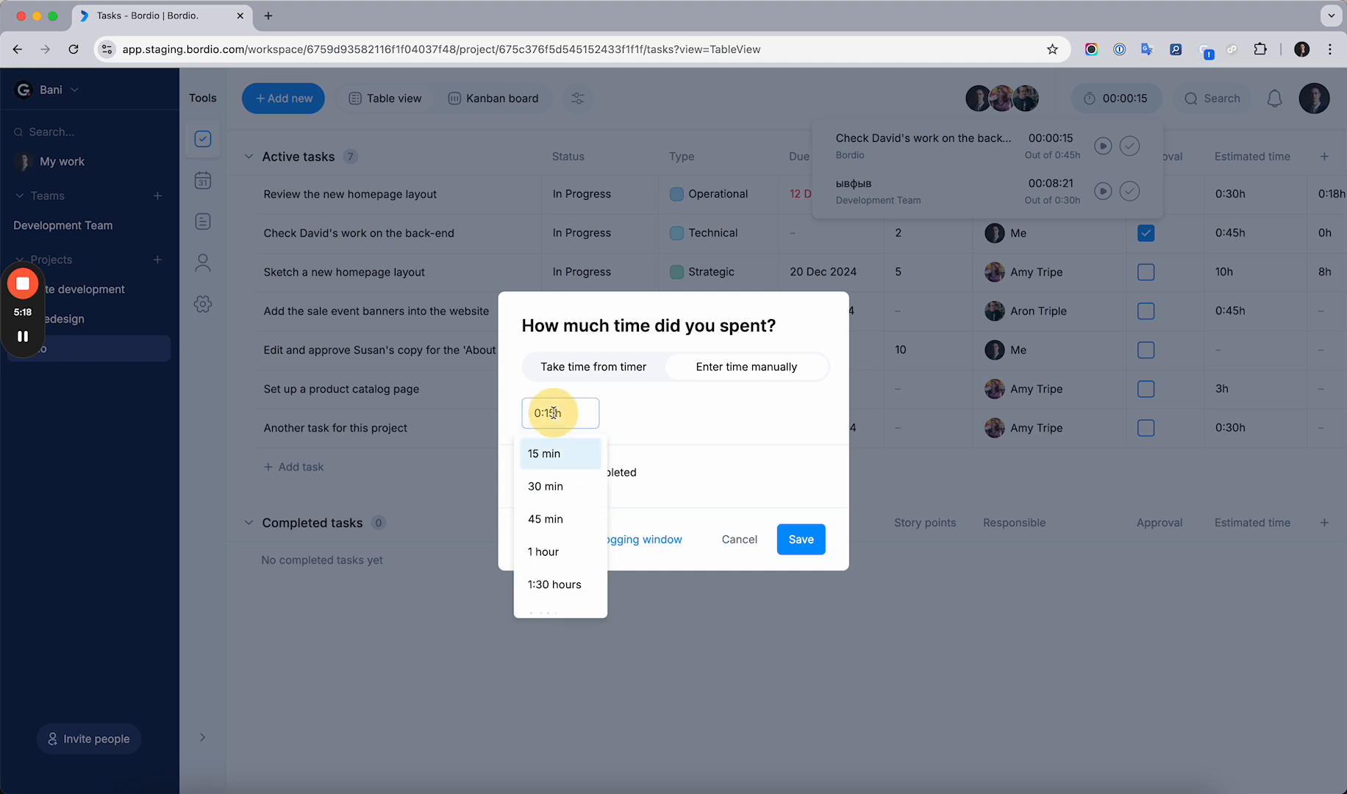
{"action": "key", "text": "super+a"}
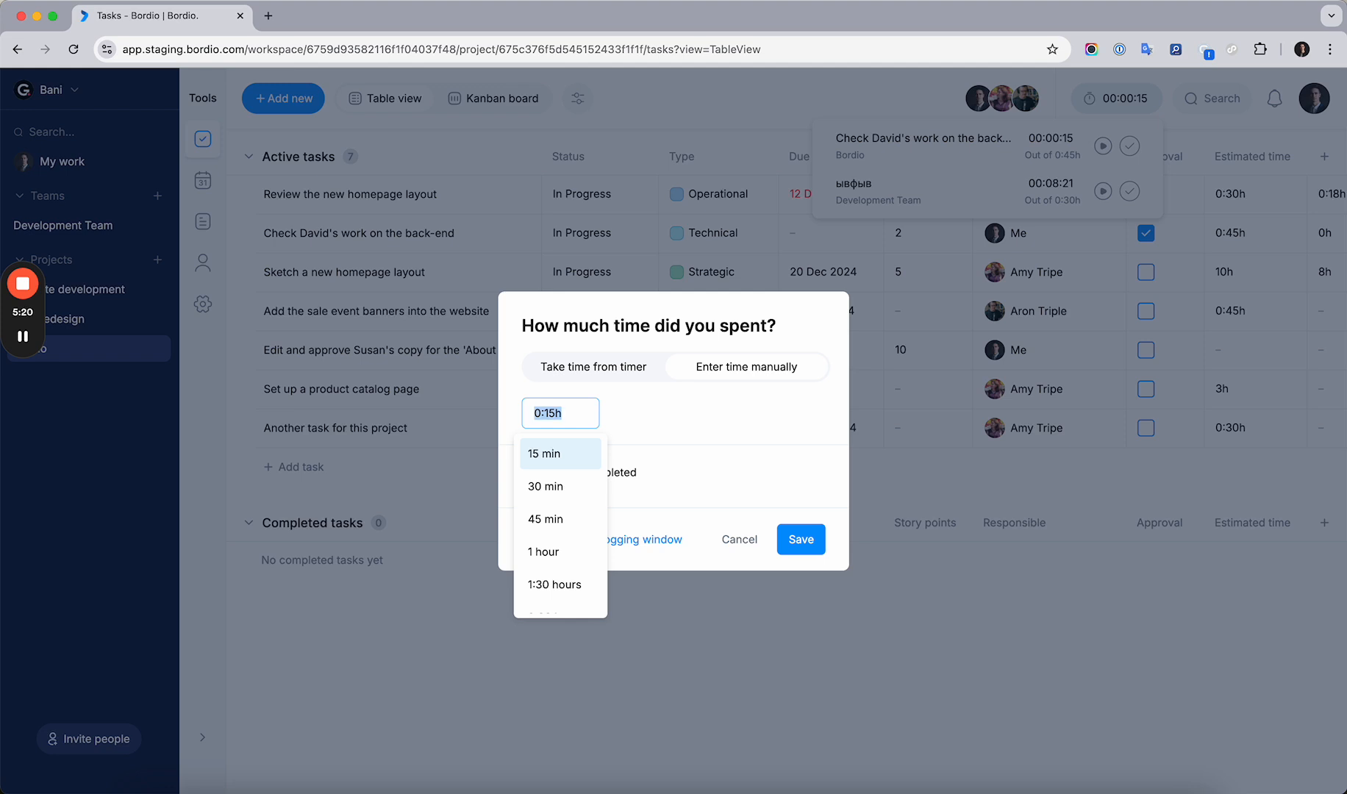
{"action": "type", "text": "0:18"}
{"action": "left_click", "coordinate": [629, 423]}
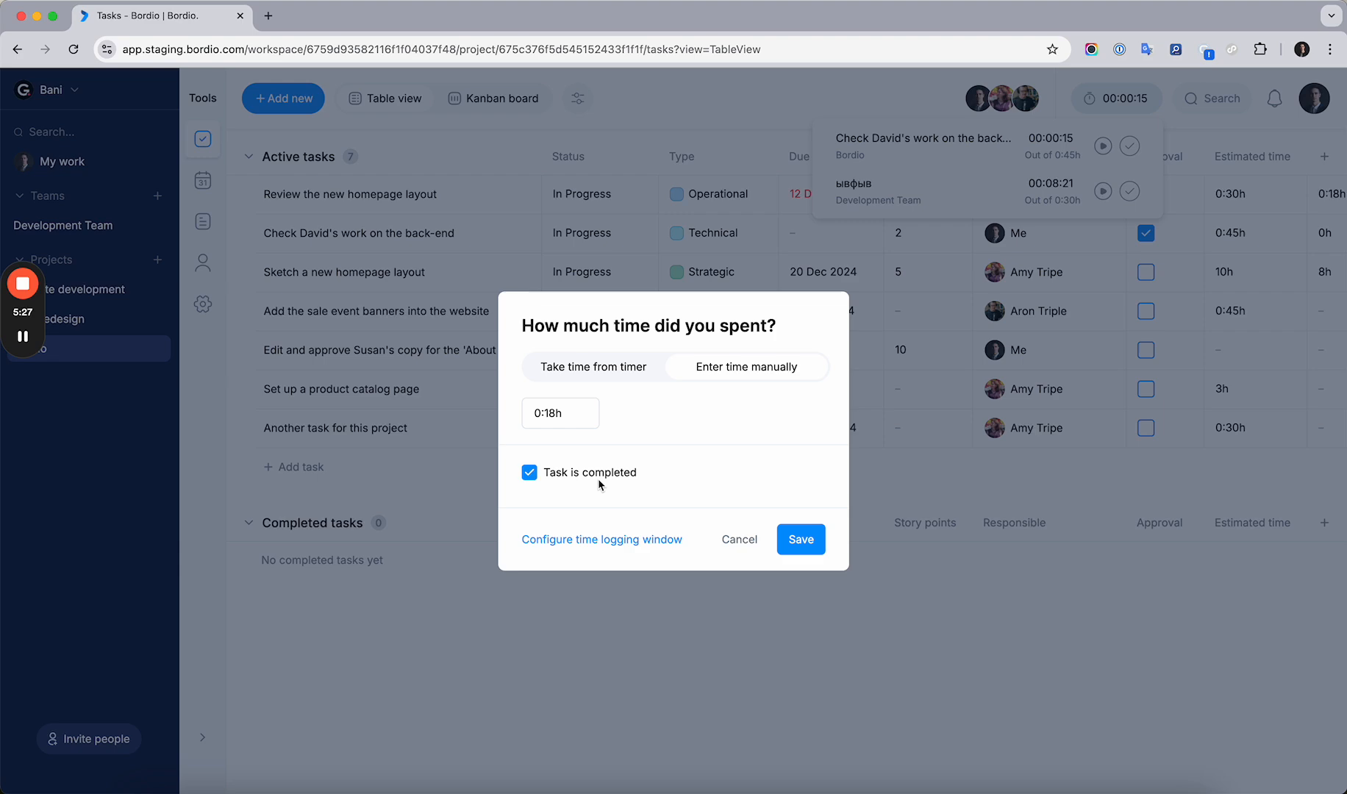
{"action": "left_click", "coordinate": [800, 545]}
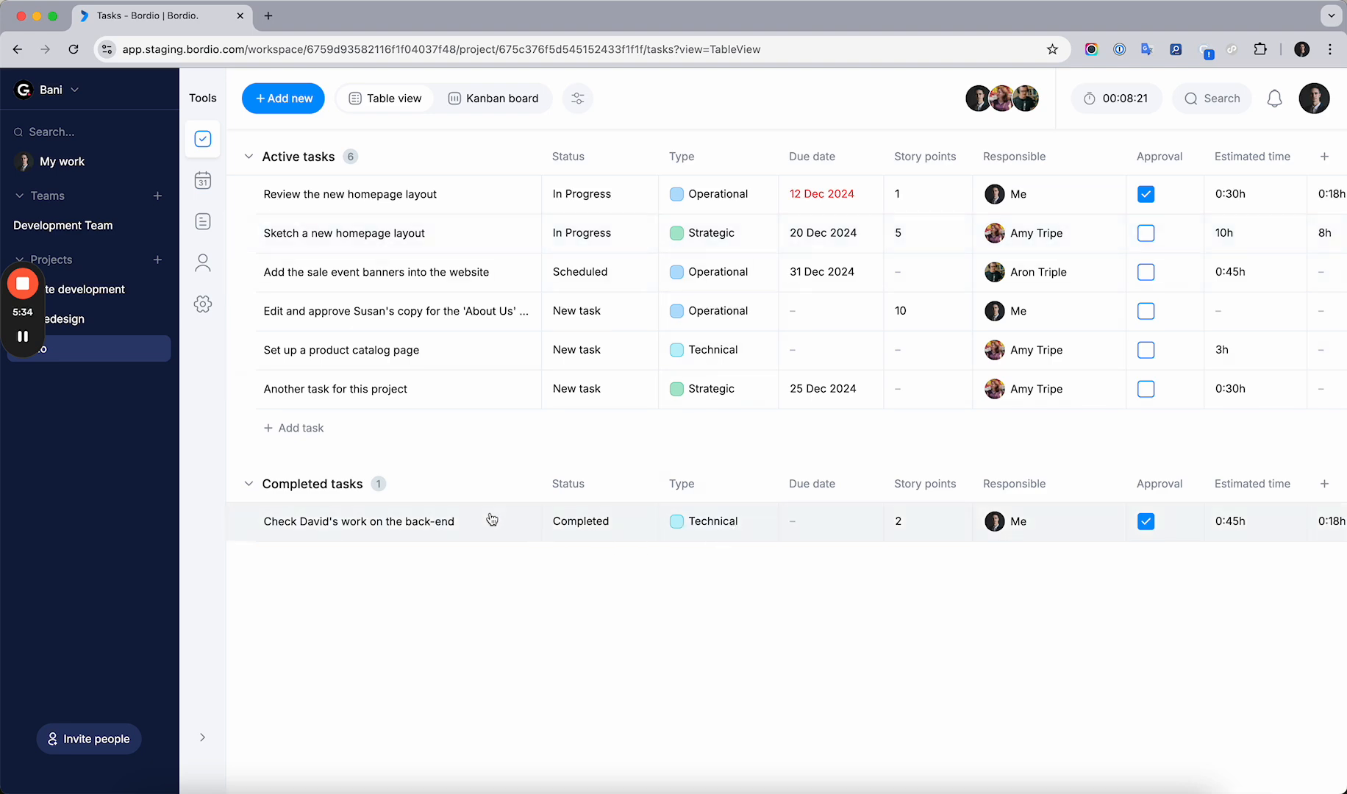
Review the Spent time column for the active and completed tasks
{"action": "scroll", "coordinate": [478, 529], "scroll_direction": "right", "scroll_amount": 2}
{"action": "scroll", "coordinate": [430, 534], "scroll_direction": "right", "scroll_amount": 3}
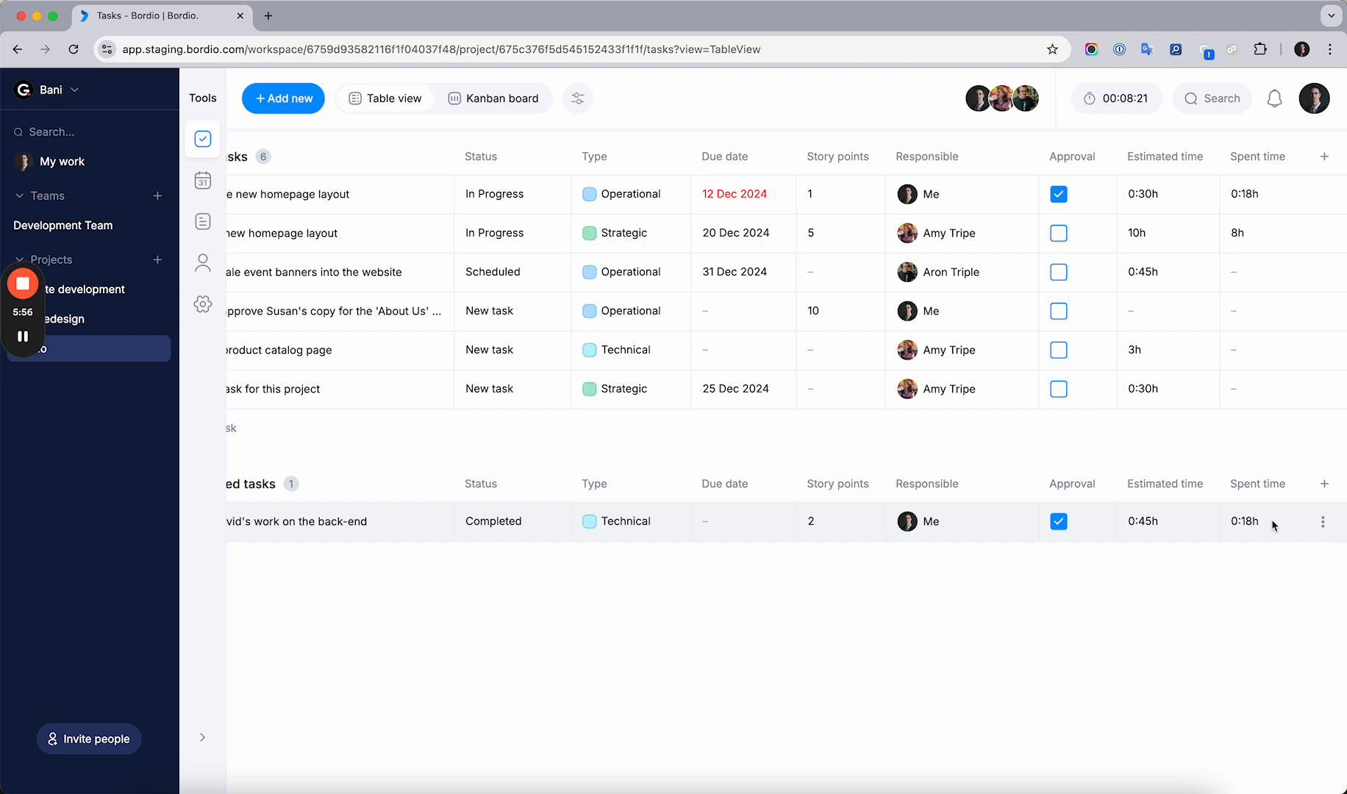
{"action": "scroll", "coordinate": [1230, 457], "scroll_direction": "left", "scroll_amount": 3}
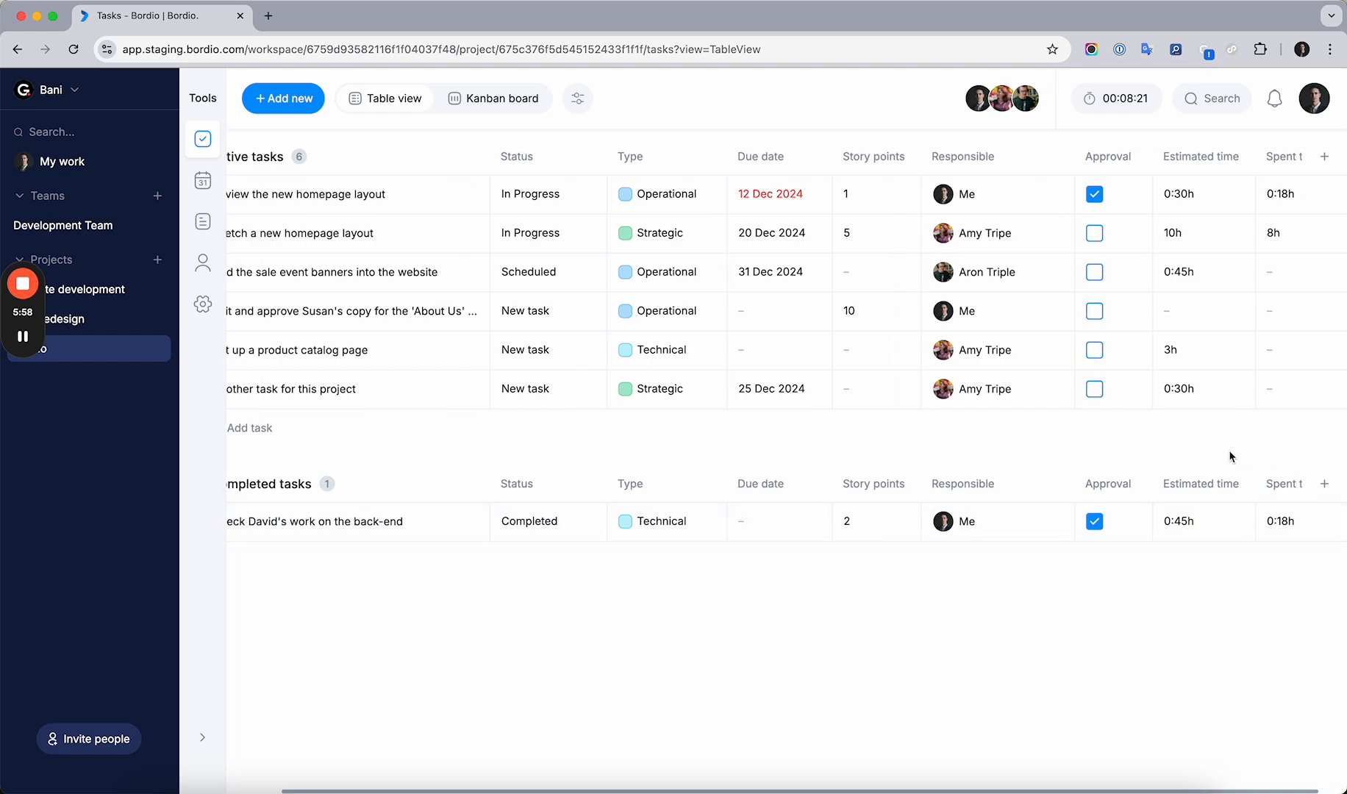
Examine the custom field types available for a new table column, then close both dialogs without adding one
{"action": "left_click", "coordinate": [1324, 158]}
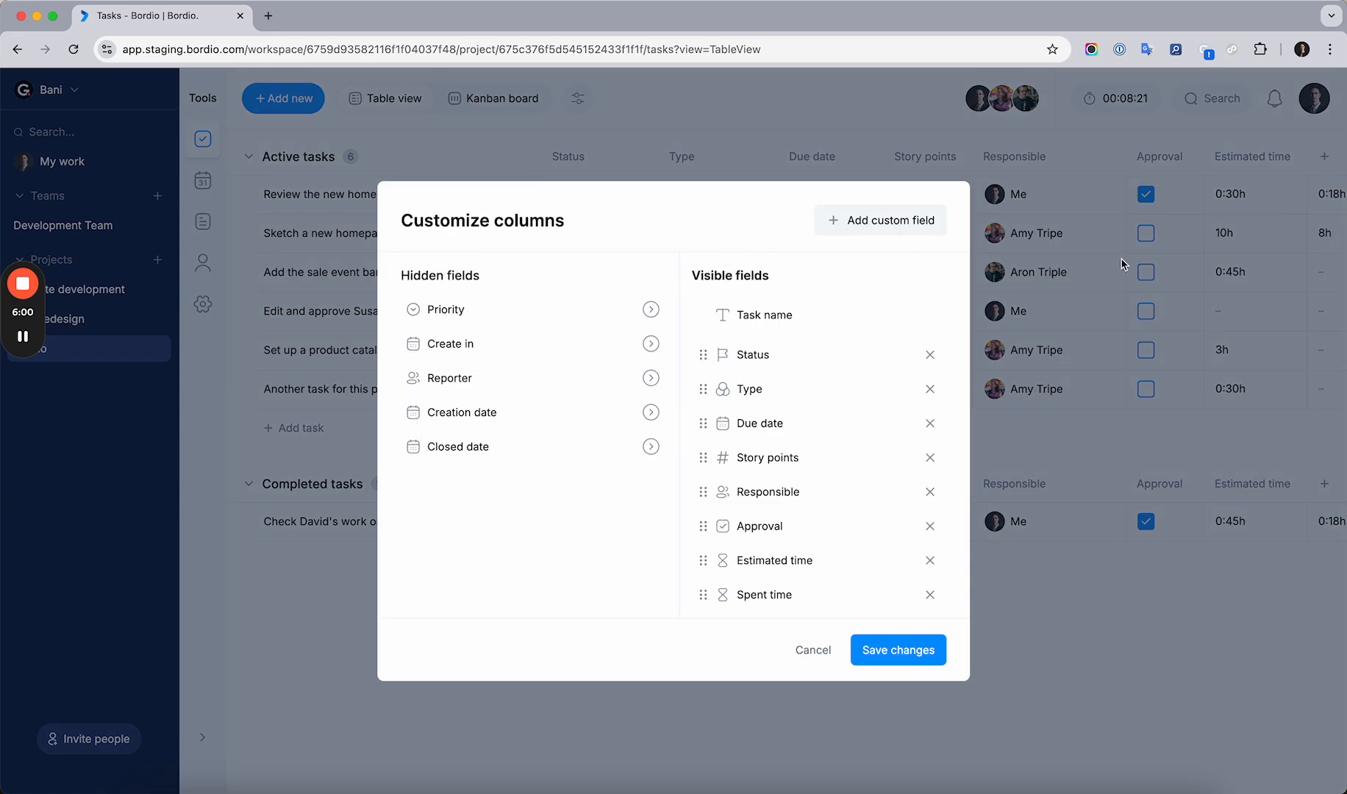
{"action": "left_click", "coordinate": [911, 222]}
{"action": "left_click", "coordinate": [809, 263]}
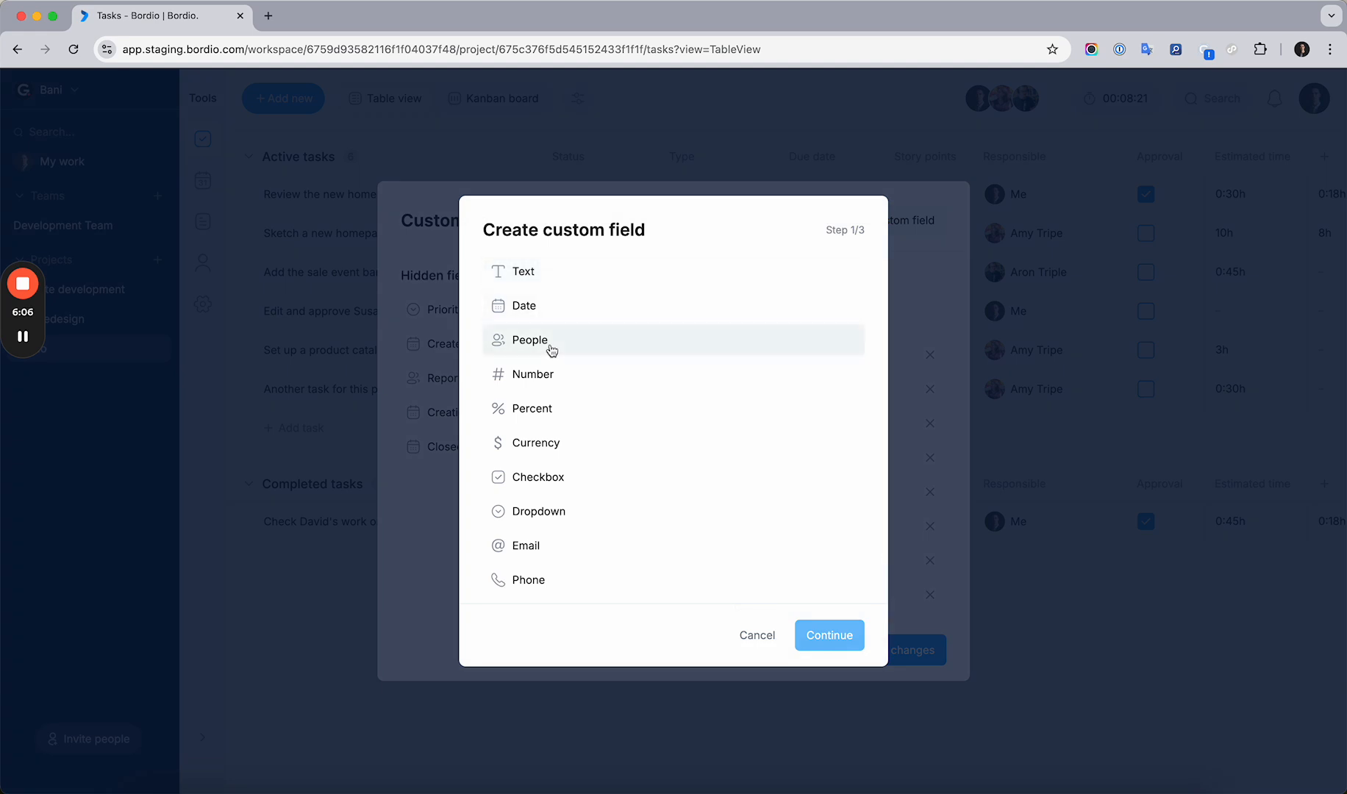
{"action": "scroll", "coordinate": [548, 515], "scroll_direction": "down", "scroll_amount": 2}
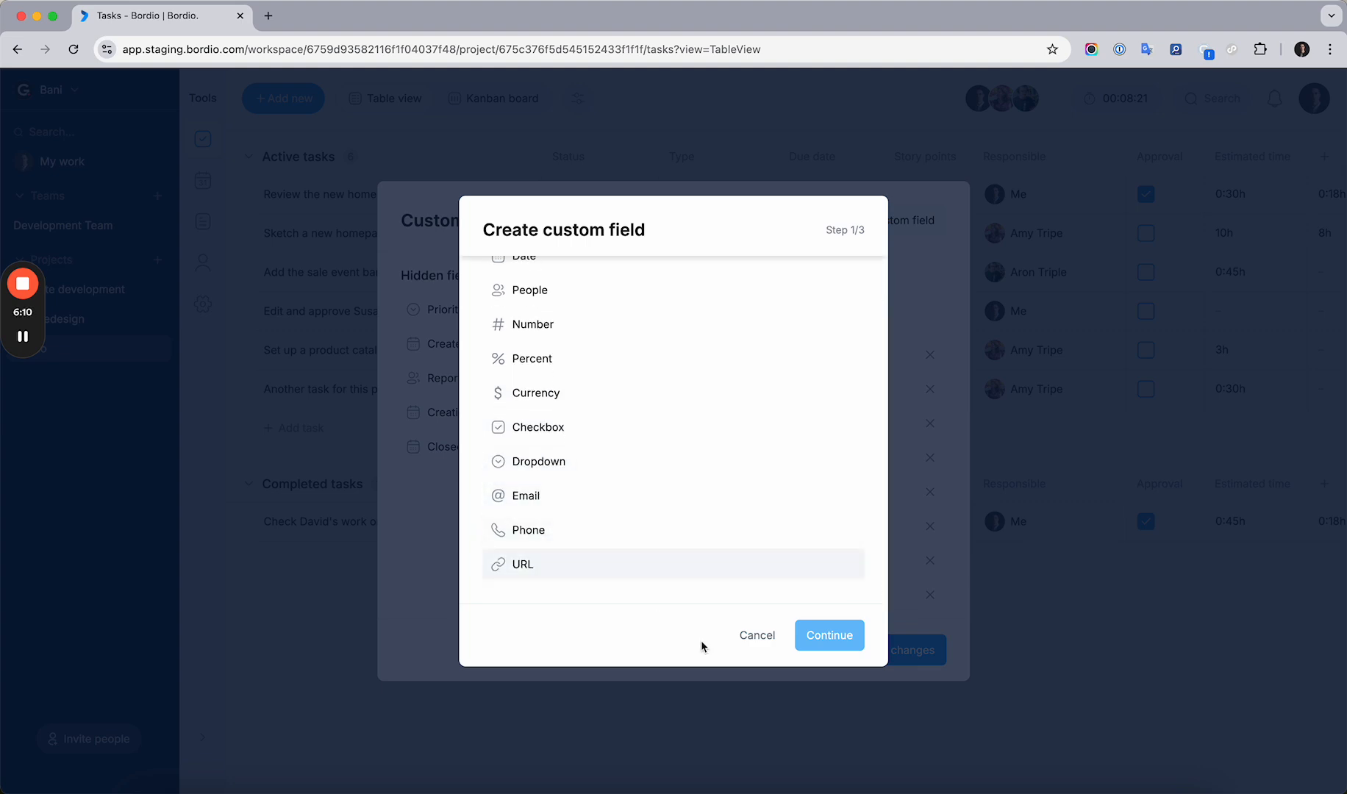
{"action": "left_click", "coordinate": [756, 636]}
{"action": "left_click", "coordinate": [751, 607]}
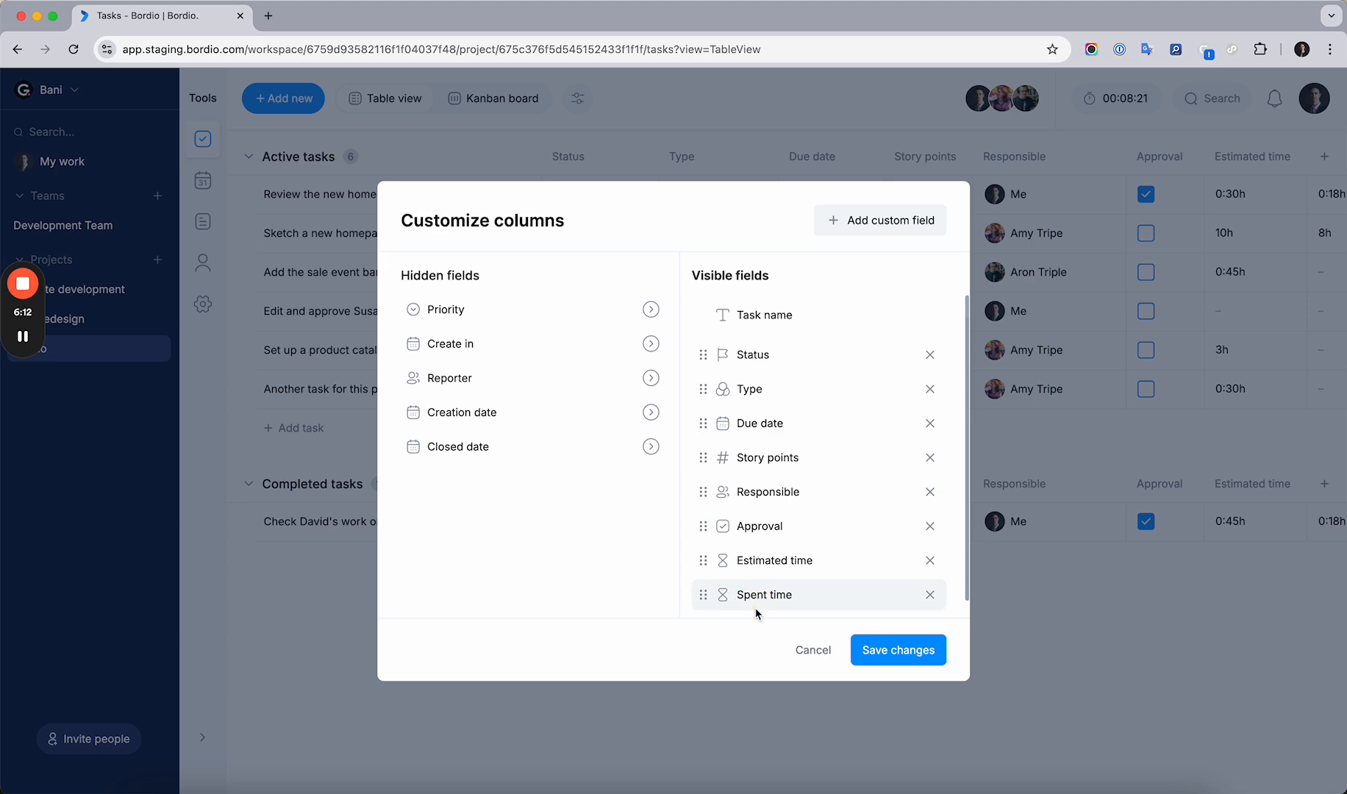
{"action": "left_click", "coordinate": [812, 653]}
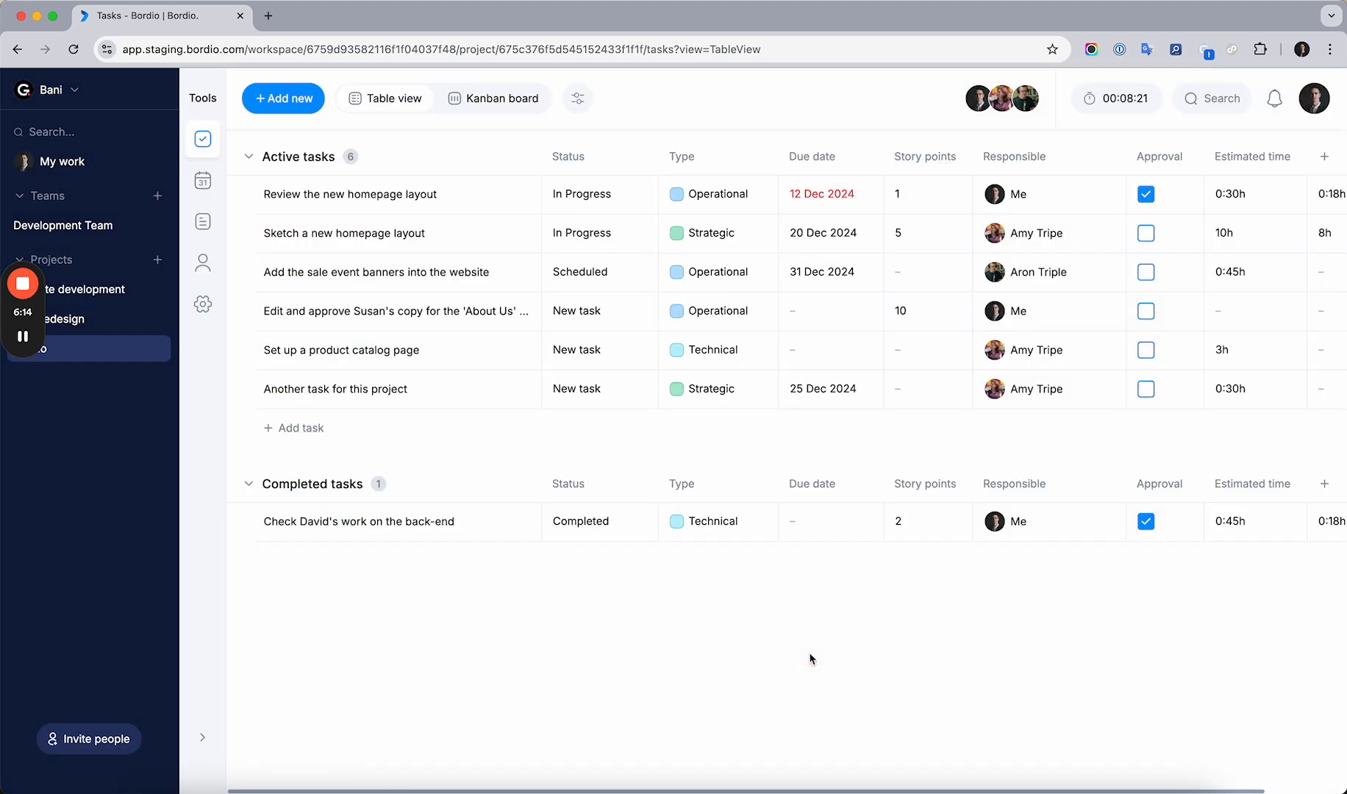
Set the due date of the 'About Us' copy approval task to 26 Dec 2024
{"action": "left_click", "coordinate": [811, 307]}
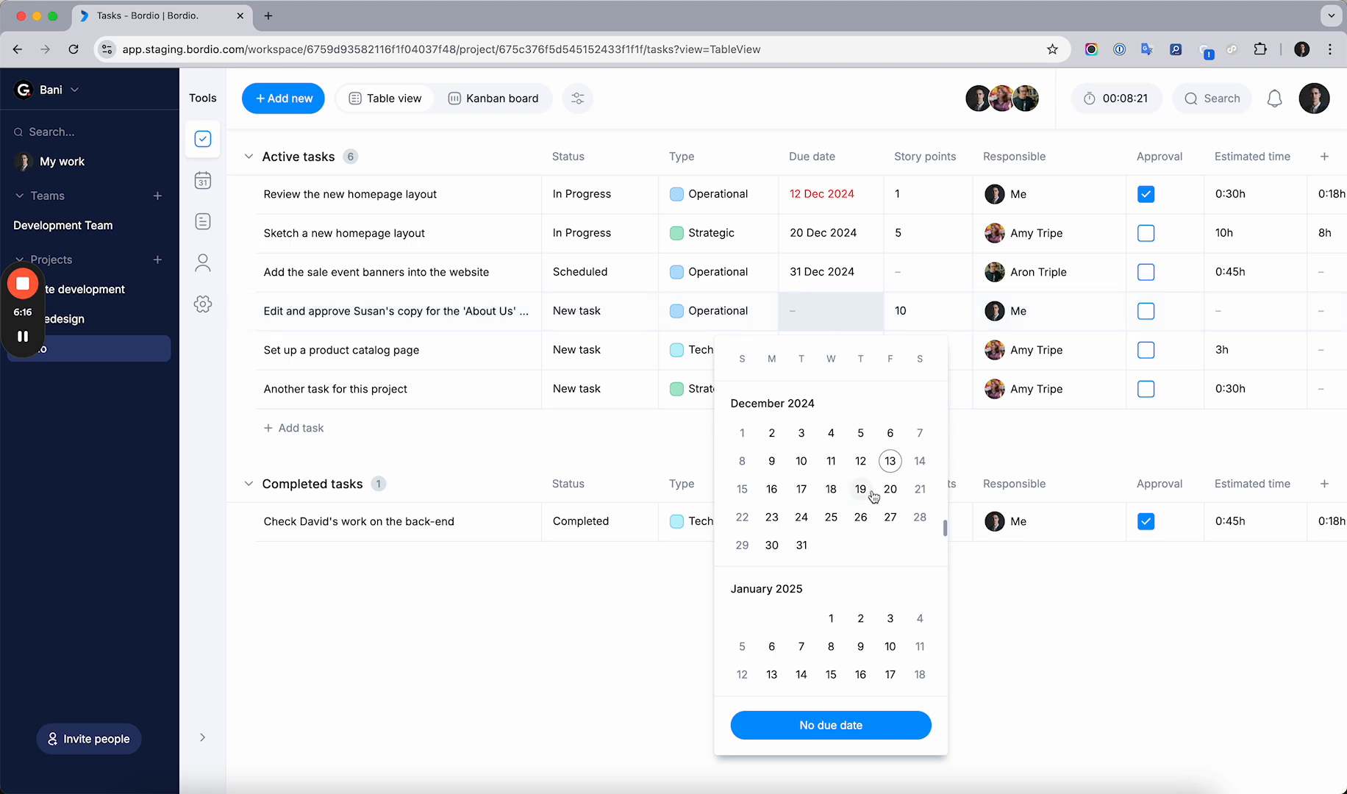
{"action": "left_click", "coordinate": [860, 517]}
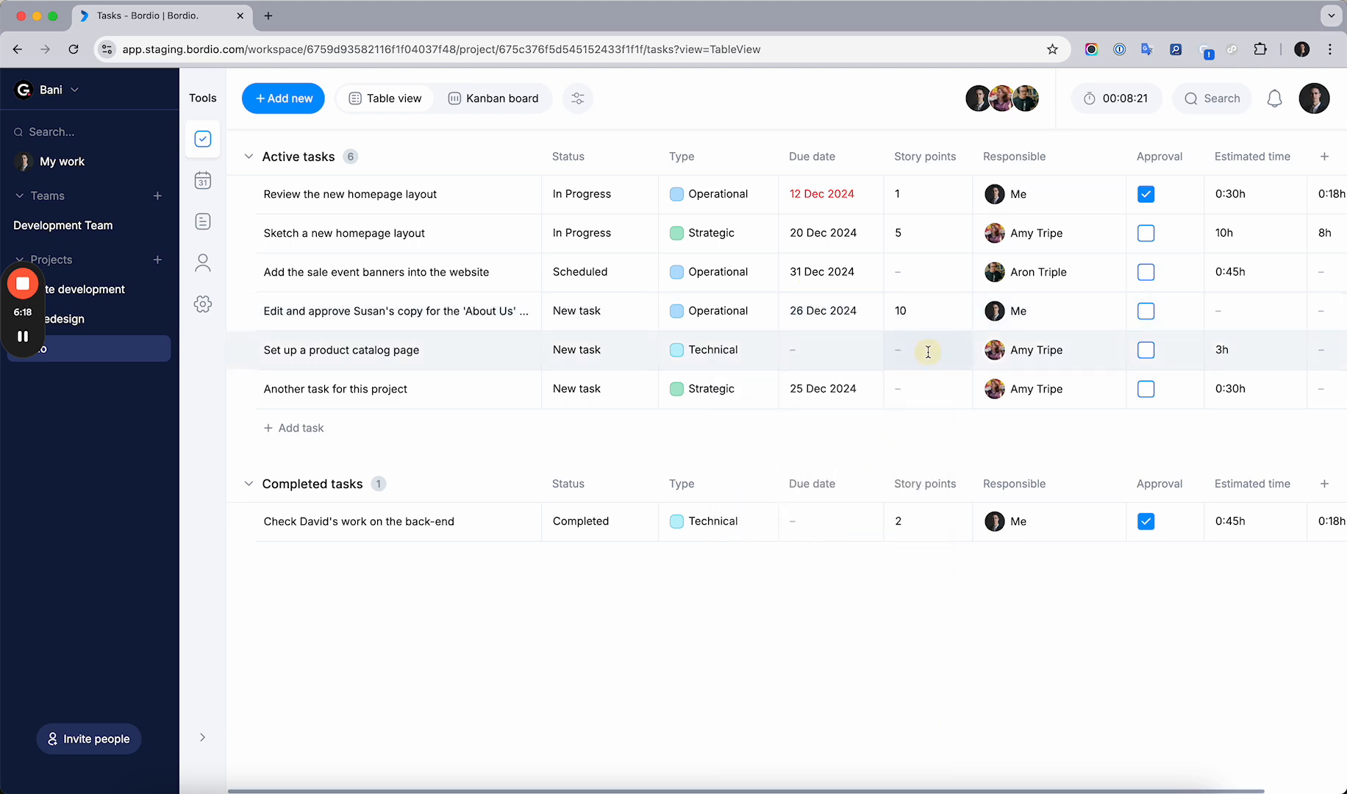
Give the product catalog page task 12 story points and mark it approved in its detail panel
{"action": "left_click", "coordinate": [928, 352]}
{"action": "left_click", "coordinate": [383, 353]}
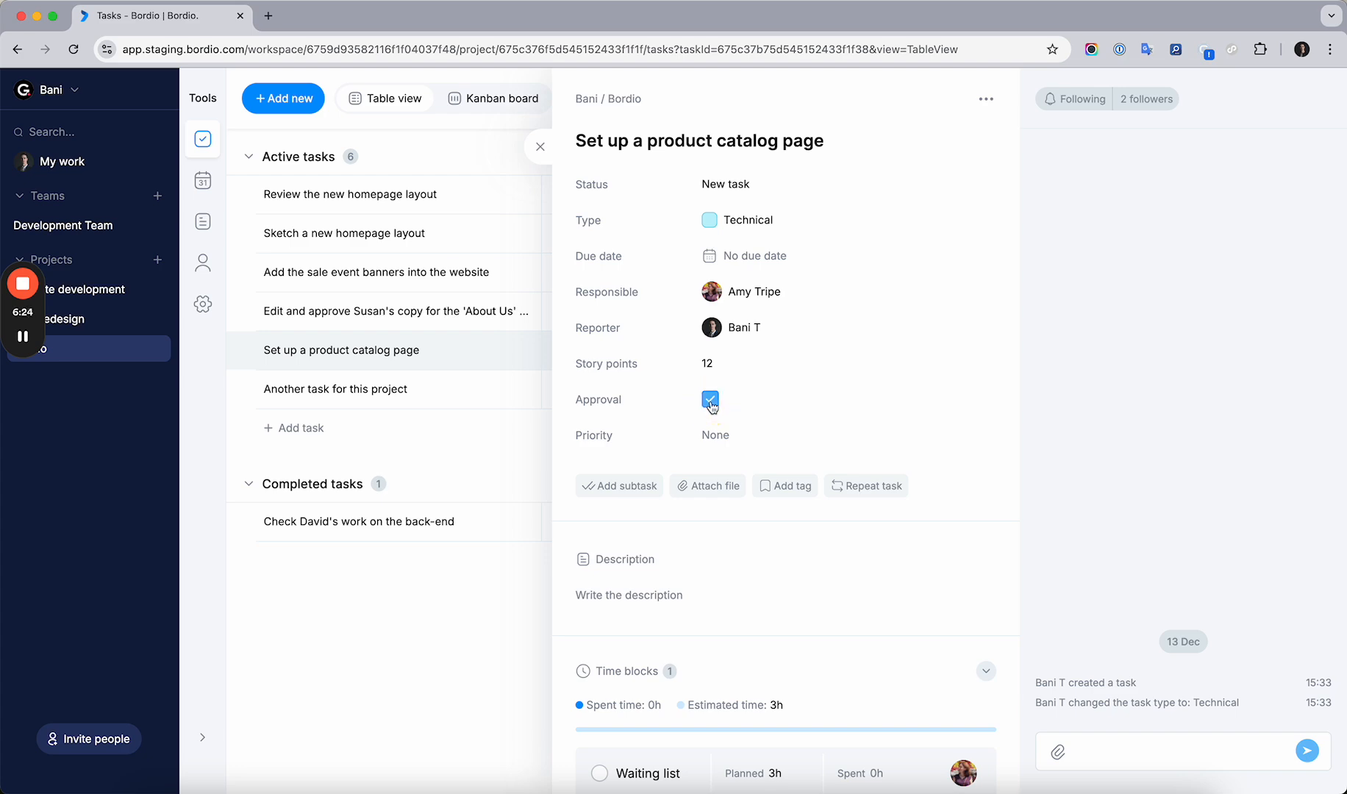
{"action": "left_click", "coordinate": [710, 400]}
{"action": "left_click", "coordinate": [540, 148]}
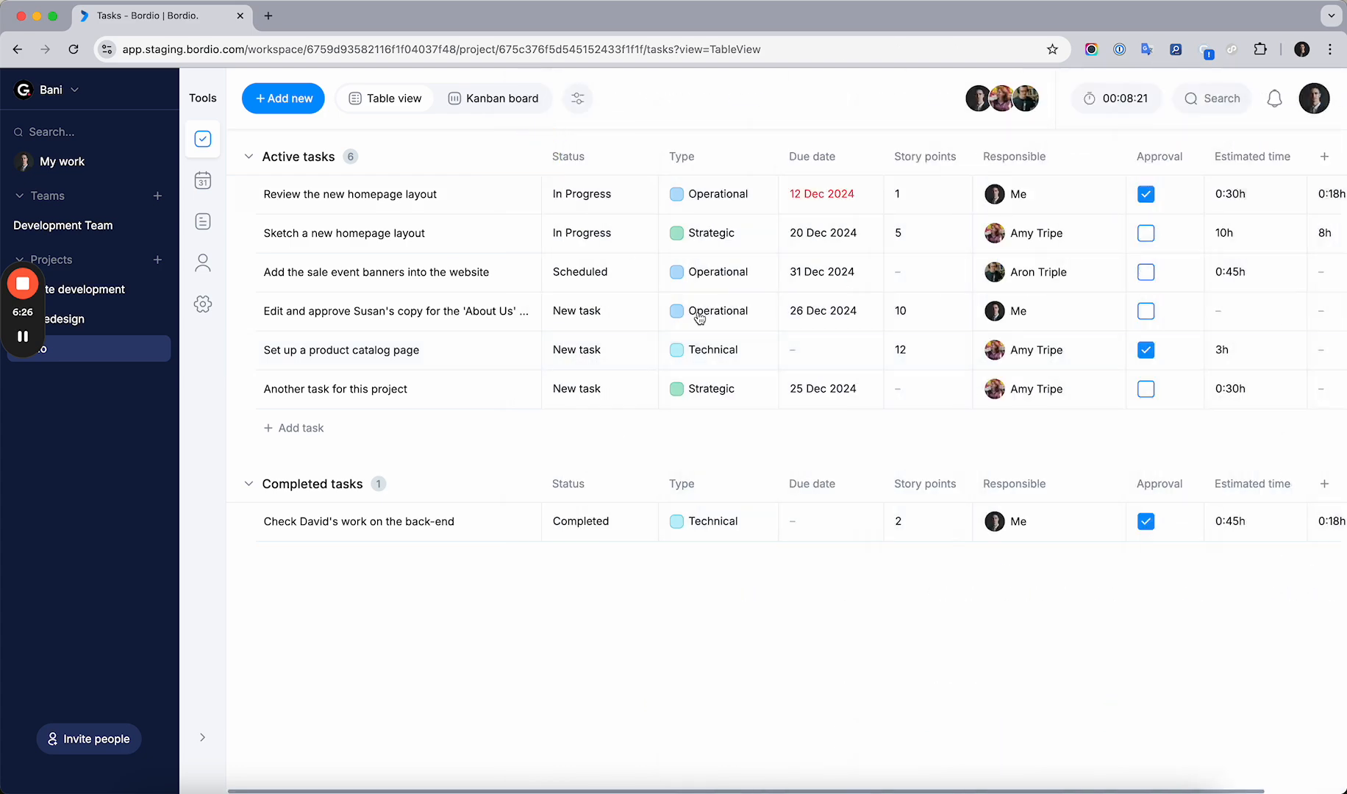
Clear the approval checkbox of the product catalog page task
{"action": "scroll", "coordinate": [845, 361], "scroll_direction": "right", "scroll_amount": 2}
{"action": "left_click", "coordinate": [1059, 350]}
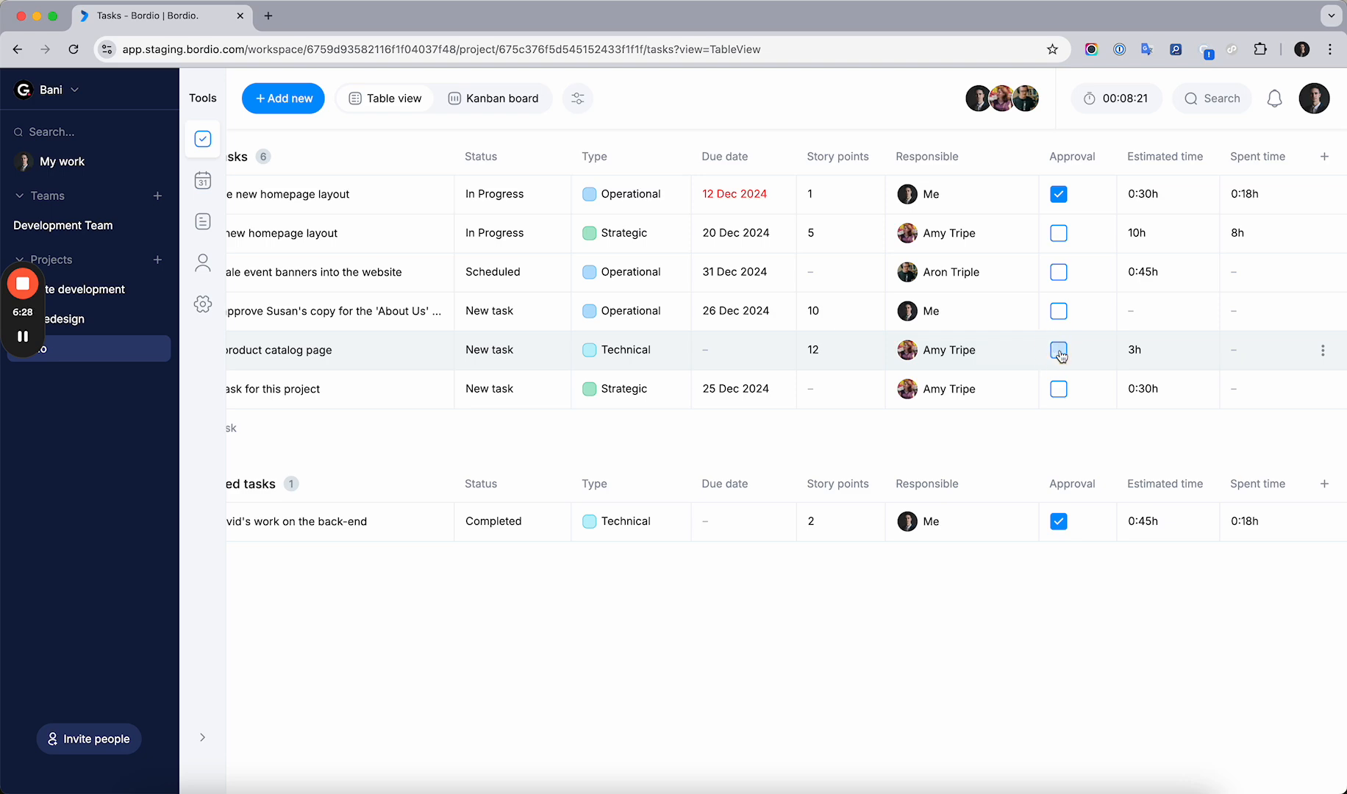
{"action": "scroll", "coordinate": [1055, 353], "scroll_direction": "left", "scroll_amount": 2}
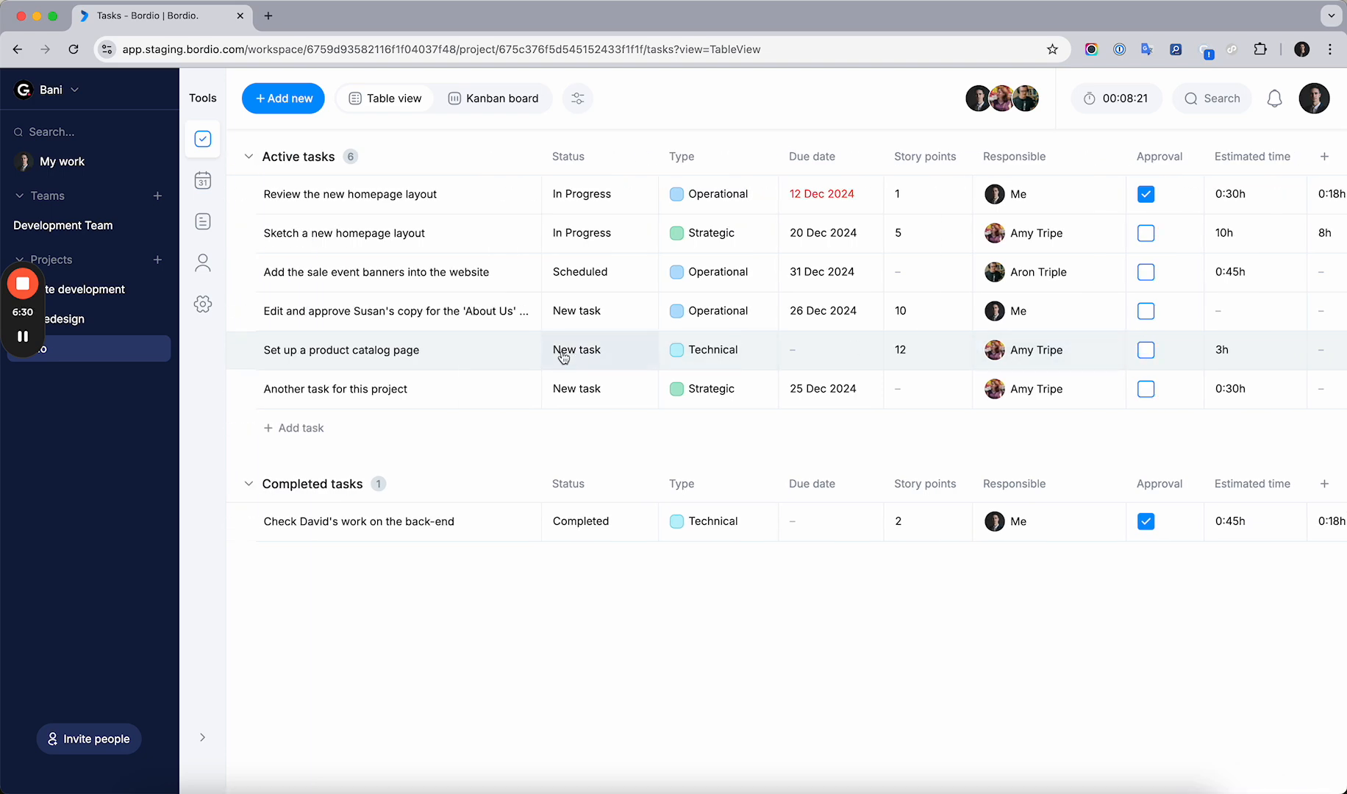
Switch to the Kanban board, open the completed back-end review task's details, then return to the table view
{"action": "left_click", "coordinate": [485, 101]}
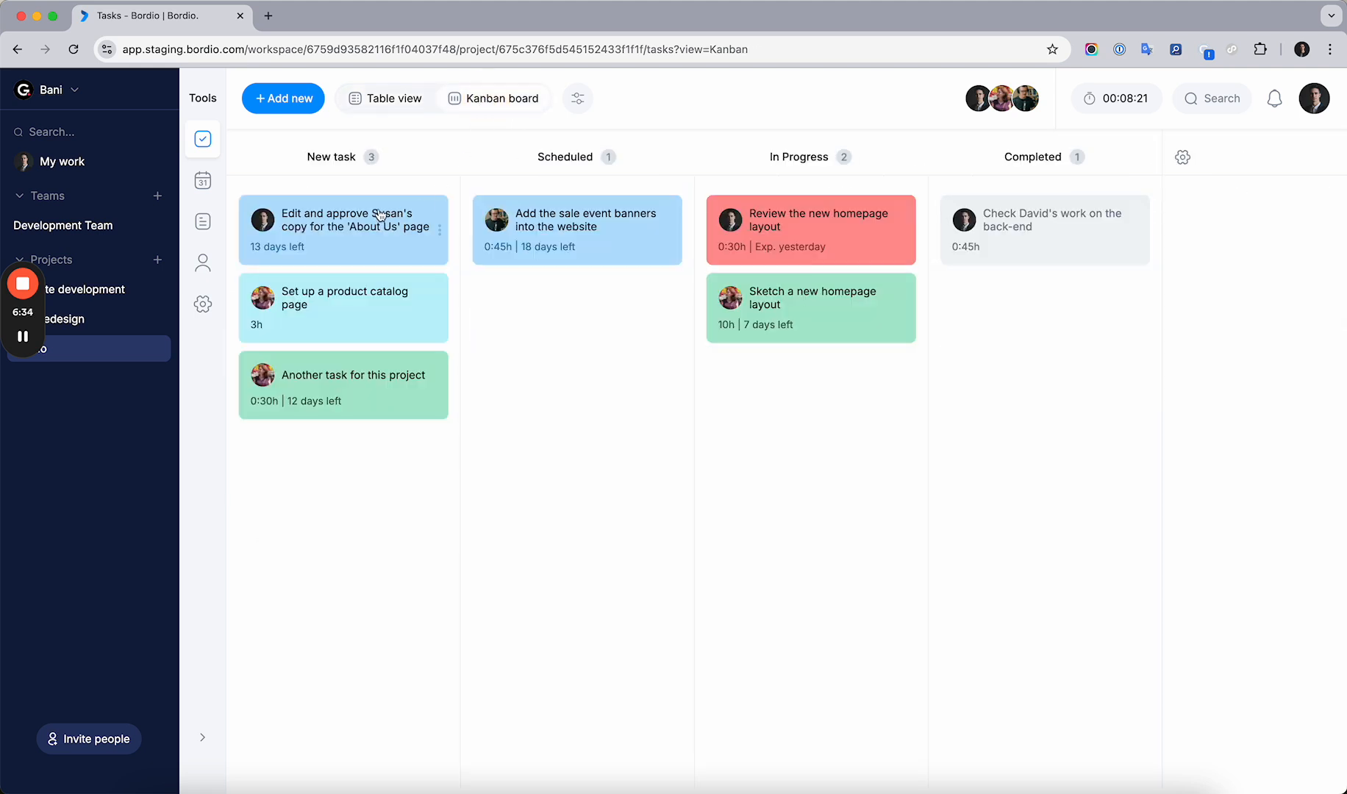
{"action": "left_click", "coordinate": [1020, 219]}
{"action": "scroll", "coordinate": [767, 459], "scroll_direction": "down", "scroll_amount": 1}
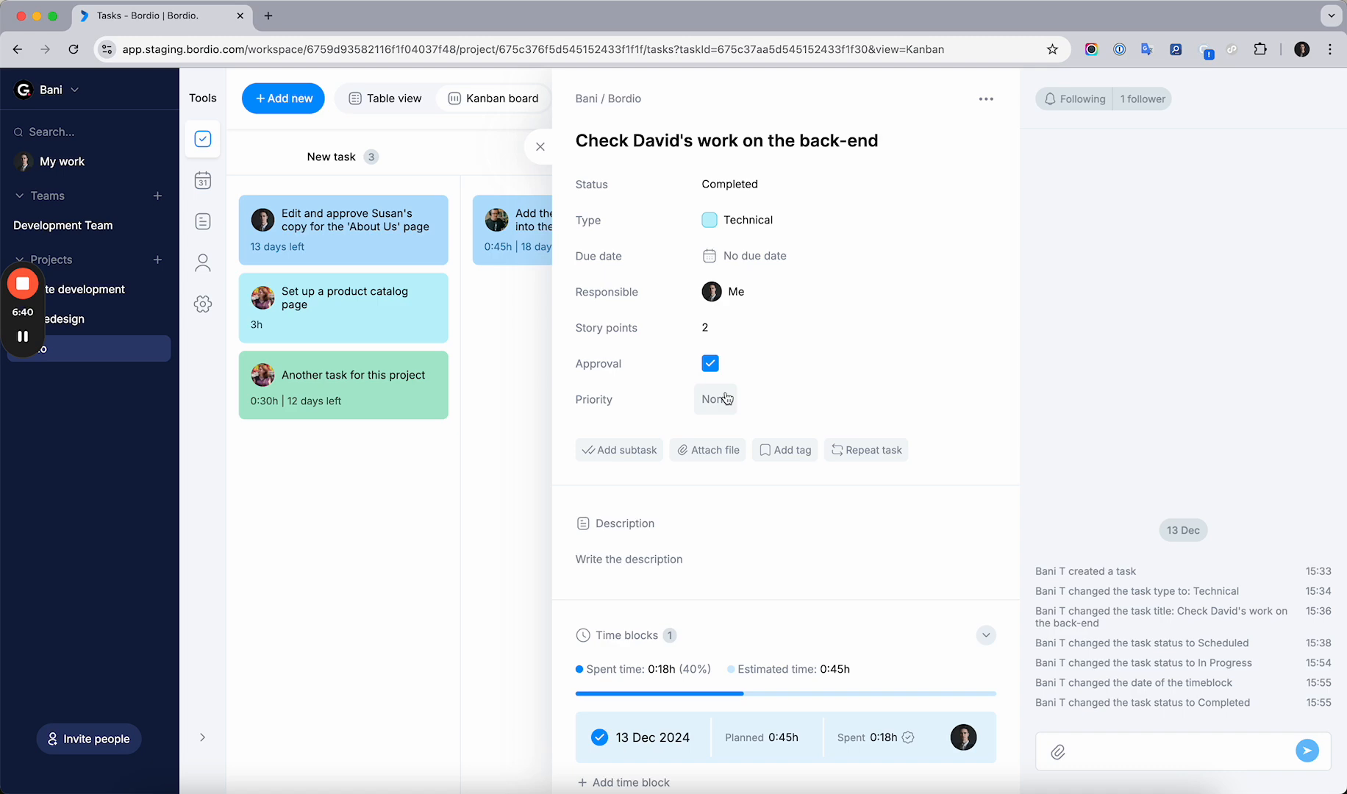
{"action": "left_click", "coordinate": [541, 146]}
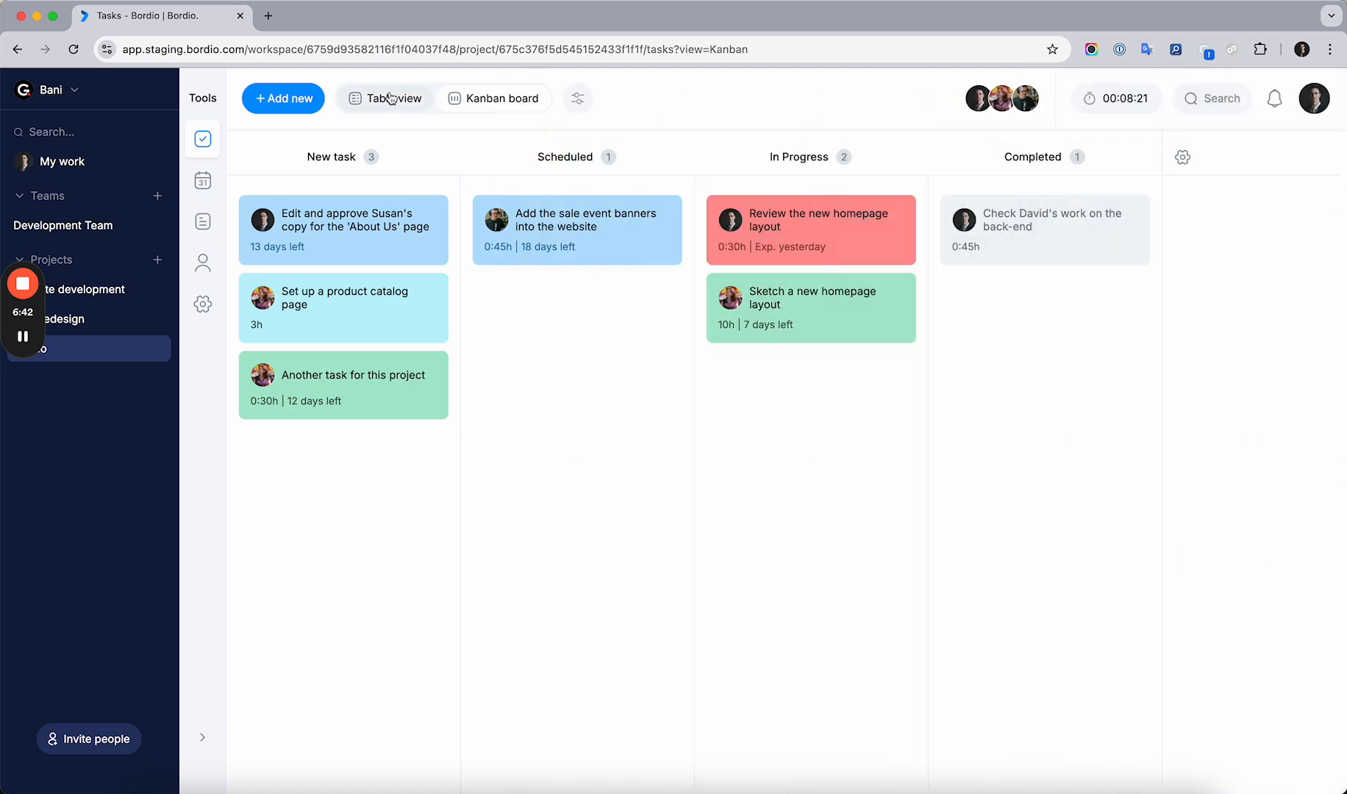
{"action": "left_click", "coordinate": [390, 99]}
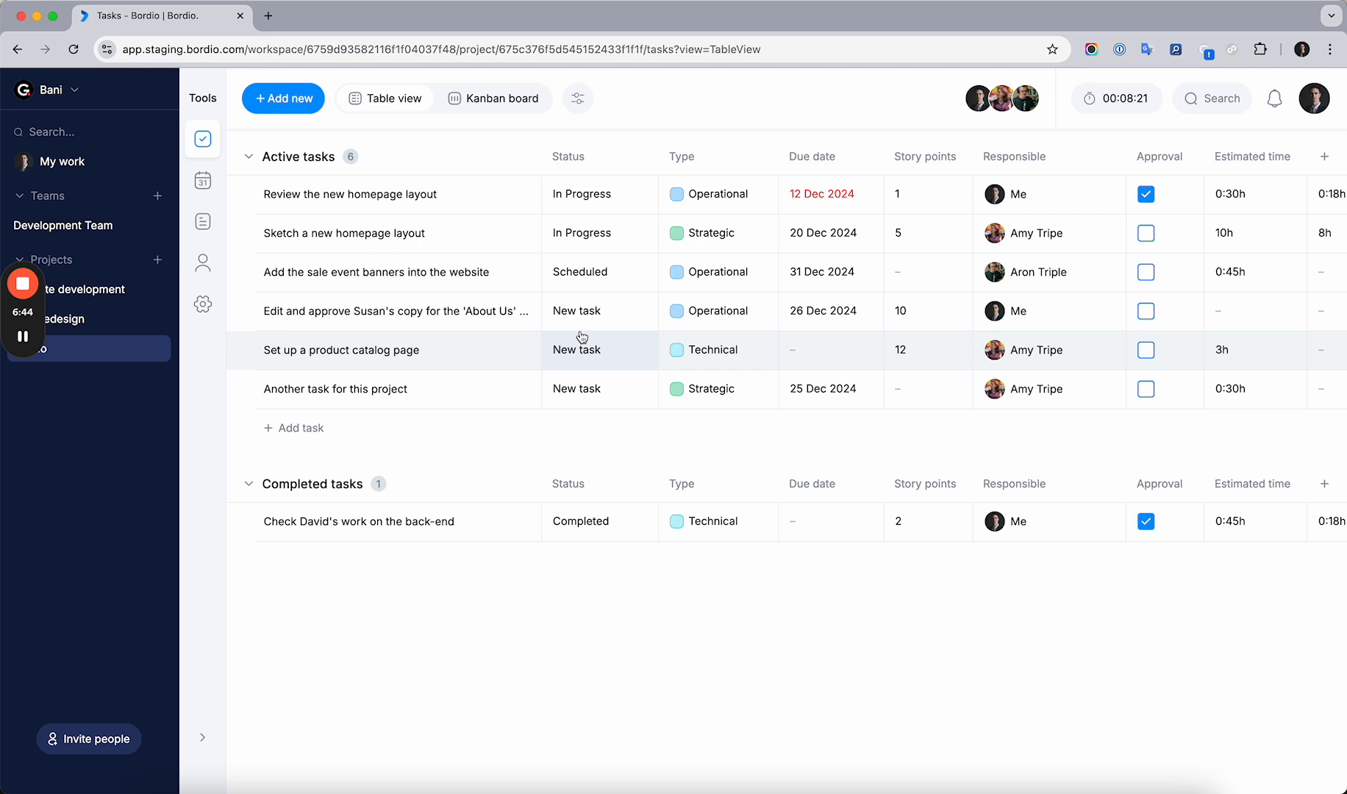